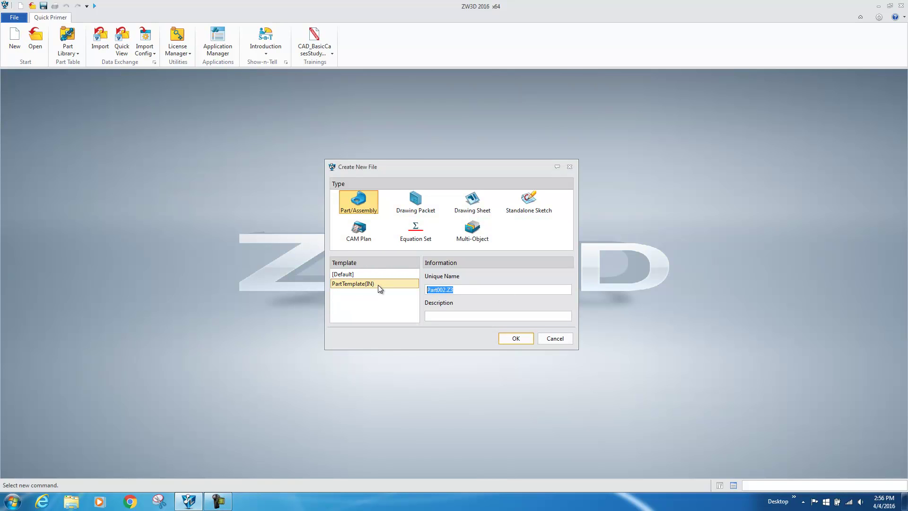
# Step: Create a part named "My new car mirror" from the inch template and start an extrude with a new profile sketch on the XZ plane
pyautogui.write('My new car mirror')
pyautogui.press('Return')
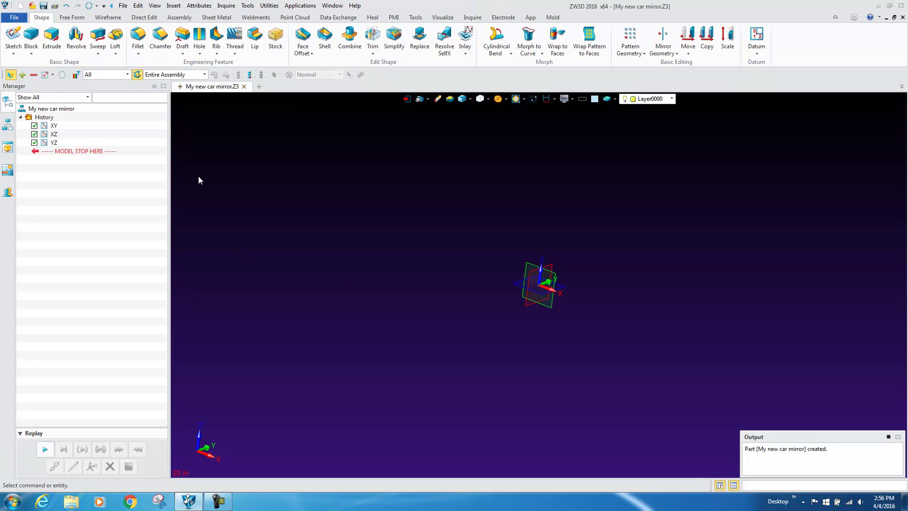
pyautogui.click(48, 31)
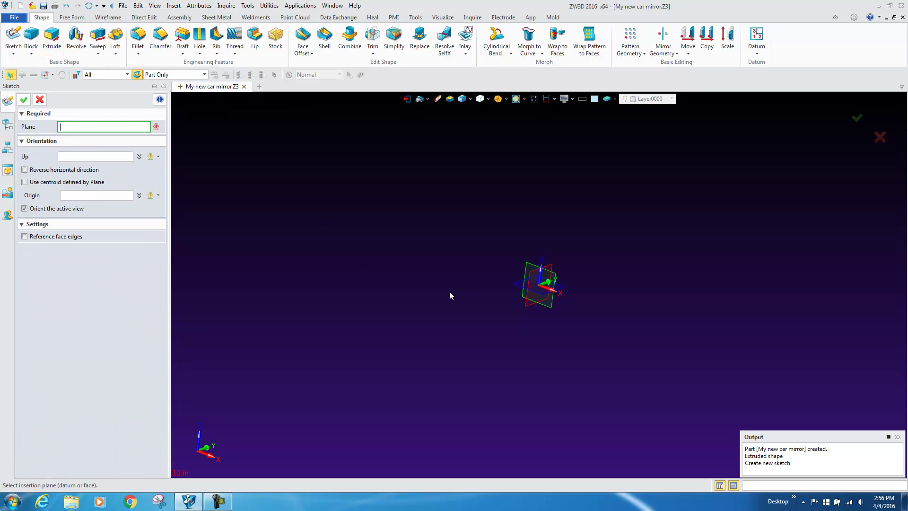
pyautogui.click(553, 307)
pyautogui.middleClick(553, 307)
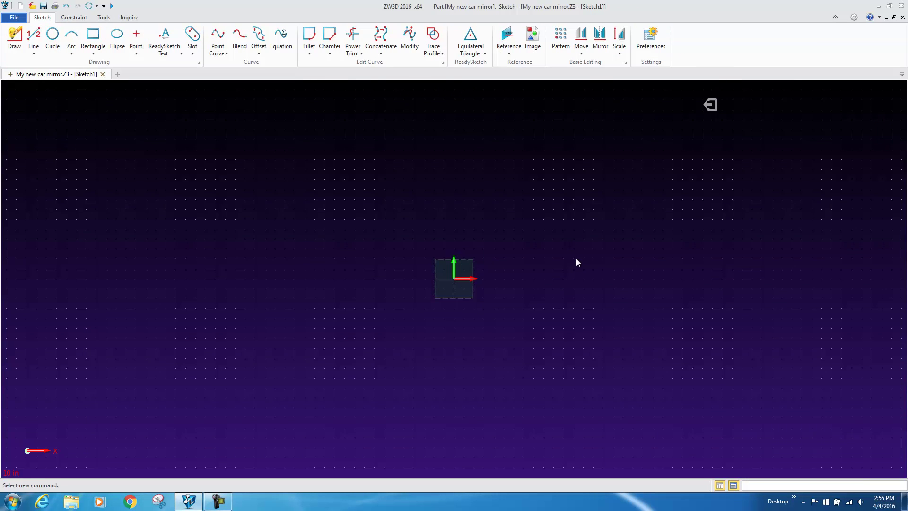
# Step: Sketch a four-point curve arching over the origin, starting at about (-4.75, 0), through (-1.5, 2.25) and (1.25, 2.25), ending at (3.25, 0)
pyautogui.scroll(-1, 383, 420)
pyautogui.scroll(3, 433, 284)
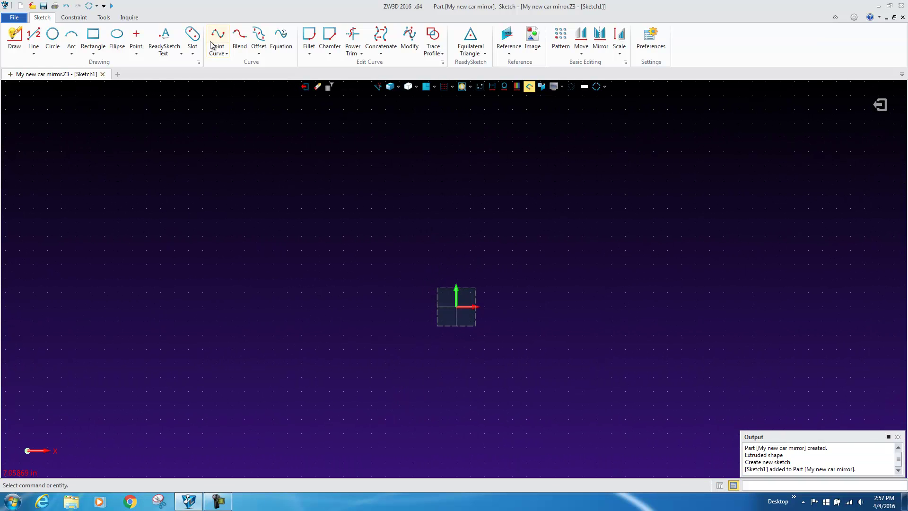
pyautogui.click(224, 51)
pyautogui.click(233, 71)
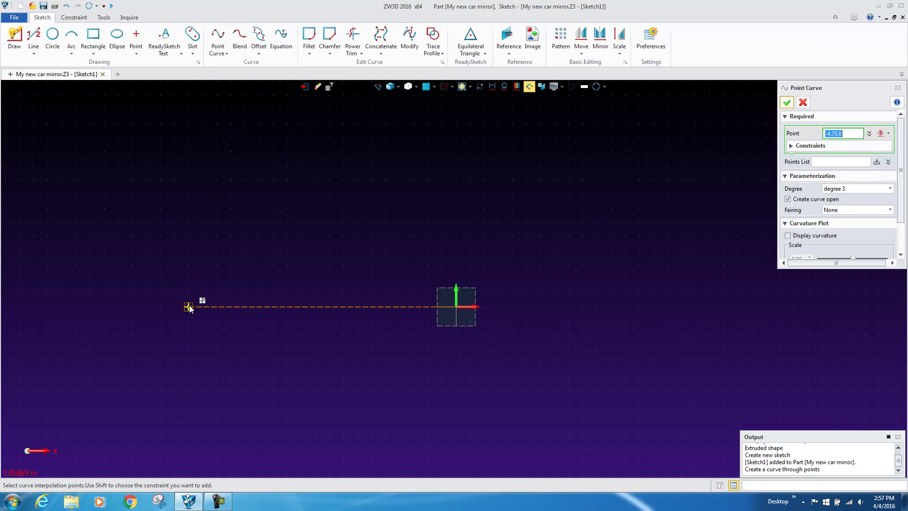
pyautogui.click(189, 306)
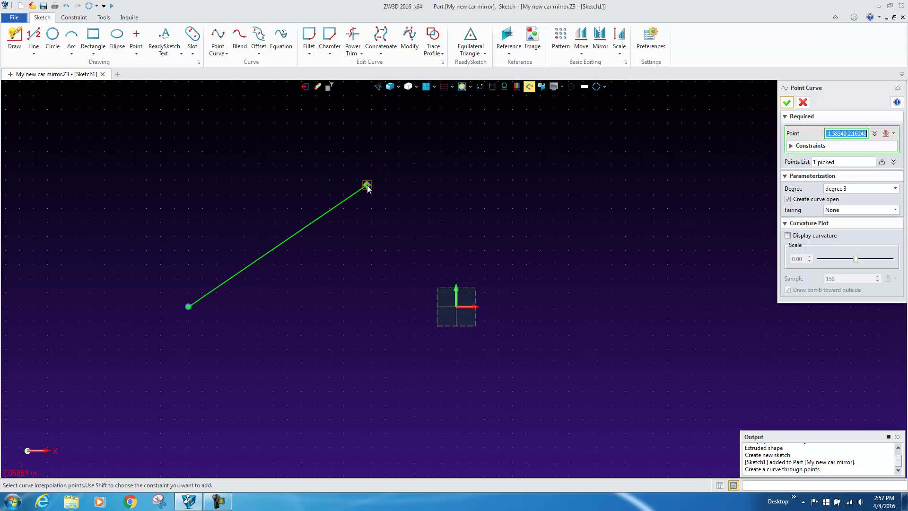
pyautogui.click(372, 180)
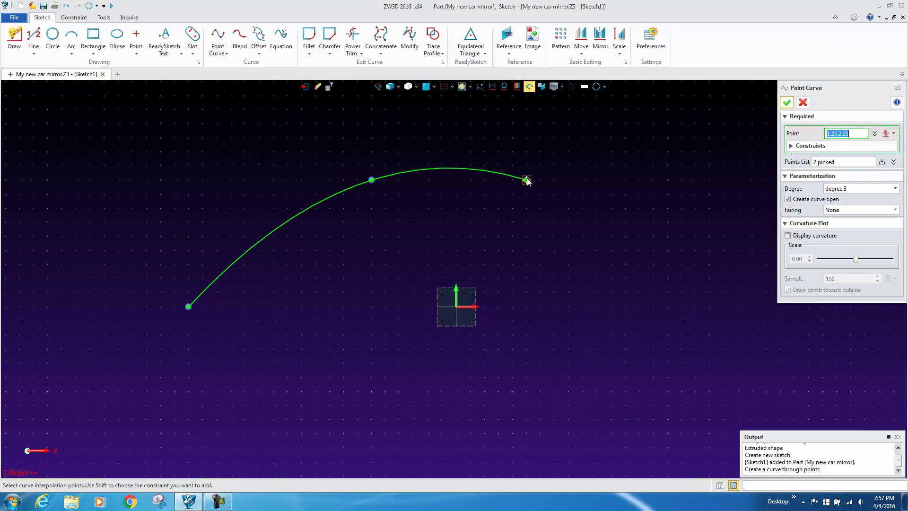
pyautogui.click(527, 181)
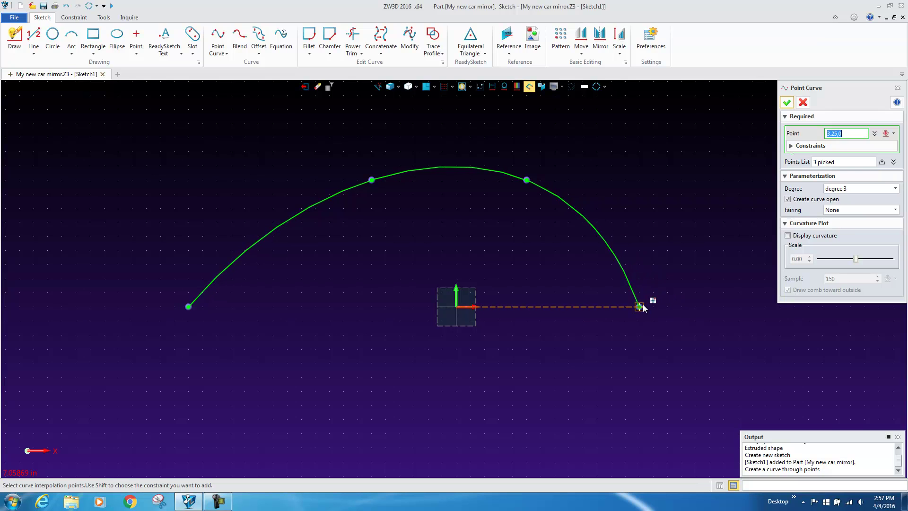
pyautogui.click(640, 307)
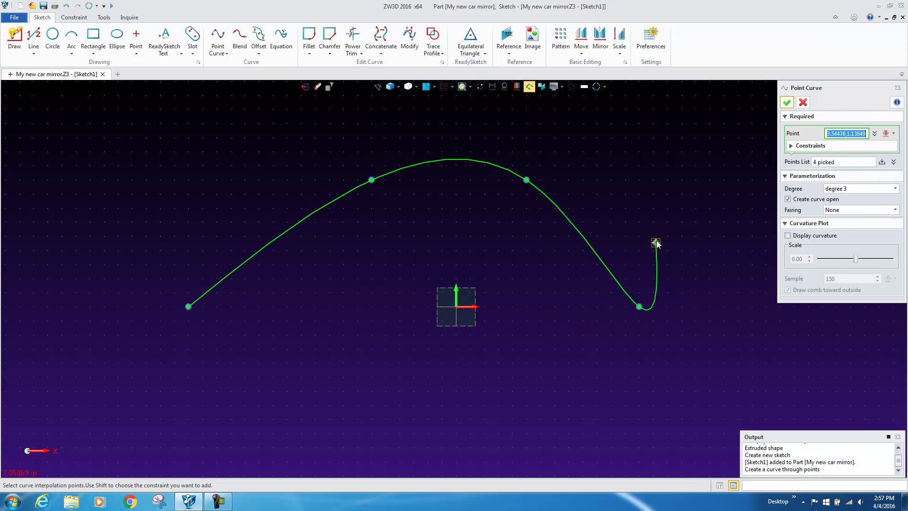
pyautogui.middleClick(677, 211)
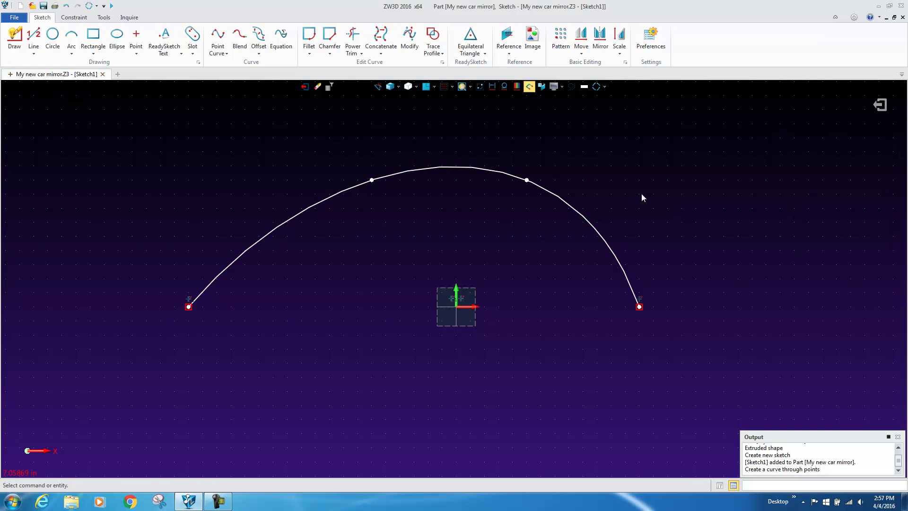
# Step: Add a 50-degree angular dimension between the curve's left end and the origin's horizontal axis
pyautogui.click(73, 17)
pyautogui.rightClick(116, 163)
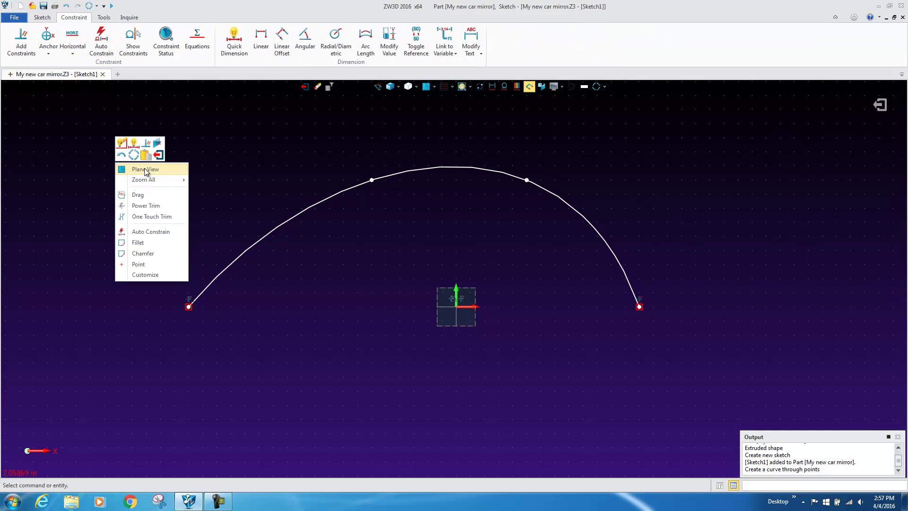
pyautogui.click(133, 143)
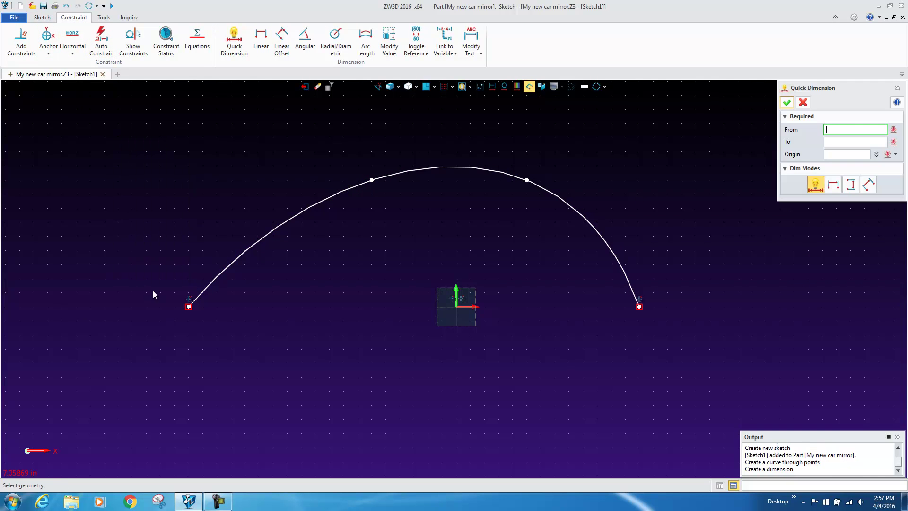
pyautogui.click(189, 307)
pyautogui.click(457, 307)
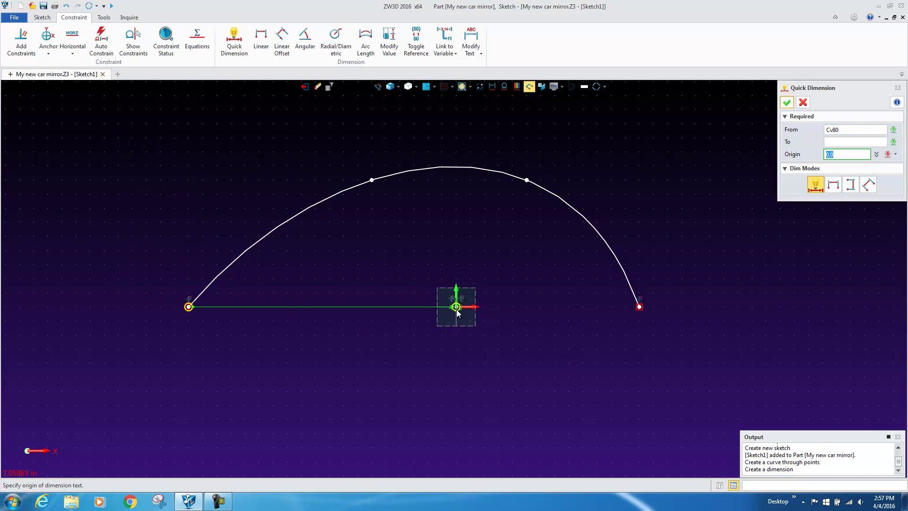
pyautogui.click(350, 297)
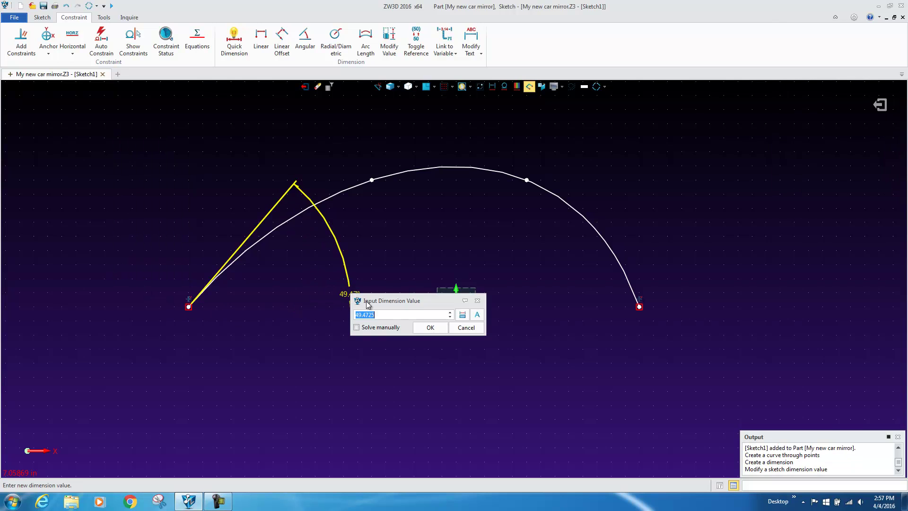
pyautogui.write('50')
pyautogui.click(431, 327)
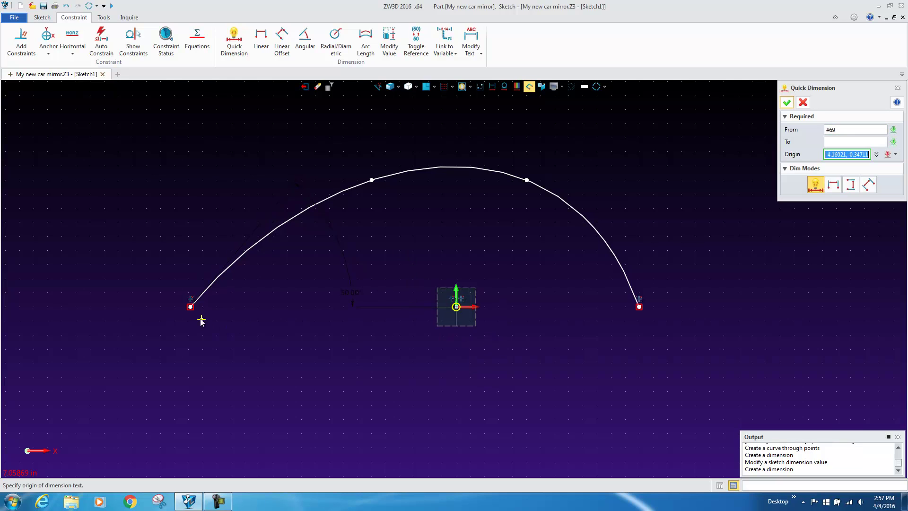
# Step: Dimension the horizontal distance from the curve's left endpoint to the origin as 4.75 in
pyautogui.click(344, 333)
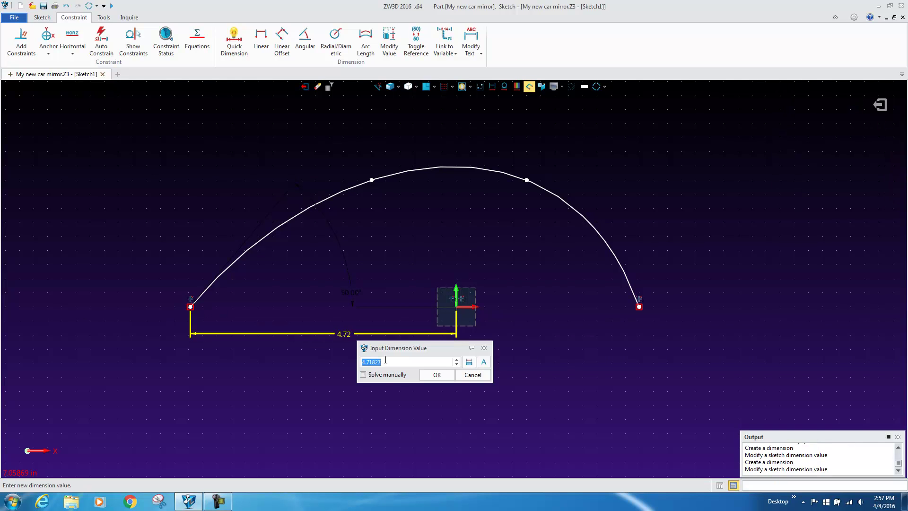
pyautogui.write('4.35')
pyautogui.press('Return')
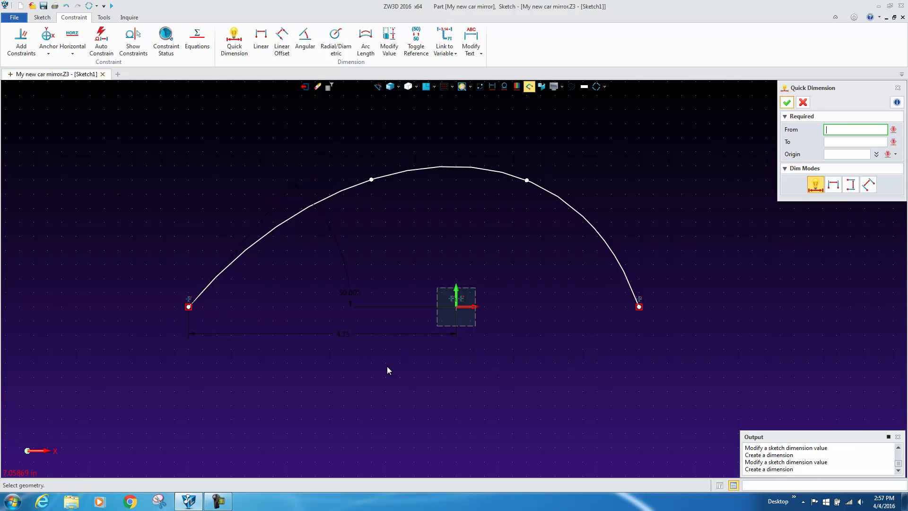
pyautogui.click(639, 307)
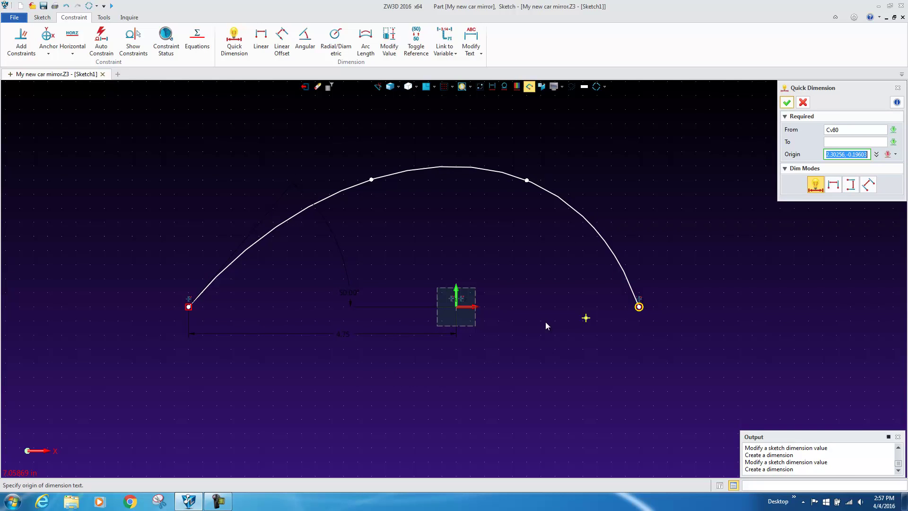
pyautogui.click(456, 307)
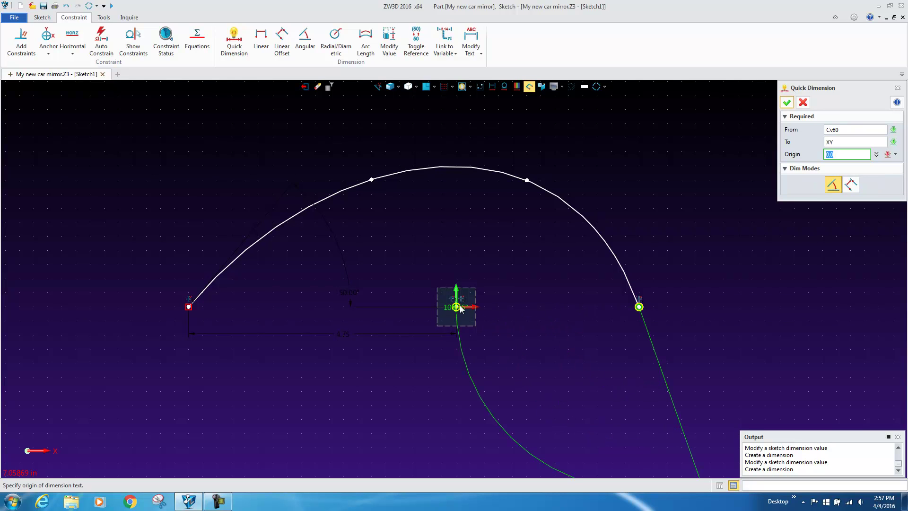
pyautogui.press('Escape')
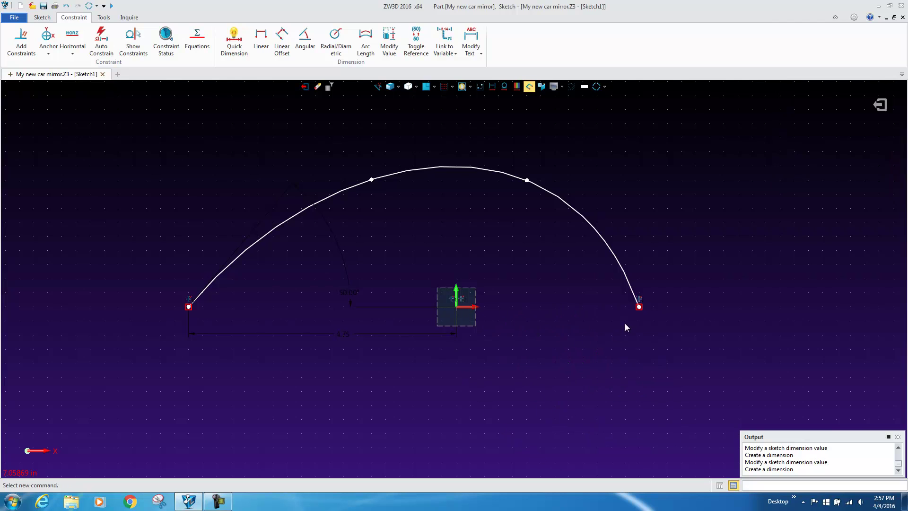
# Step: Dimension the horizontal distance from the origin to the curve's right endpoint as 3 in
pyautogui.middleClick(625, 324)
pyautogui.click(639, 307)
pyautogui.click(456, 307)
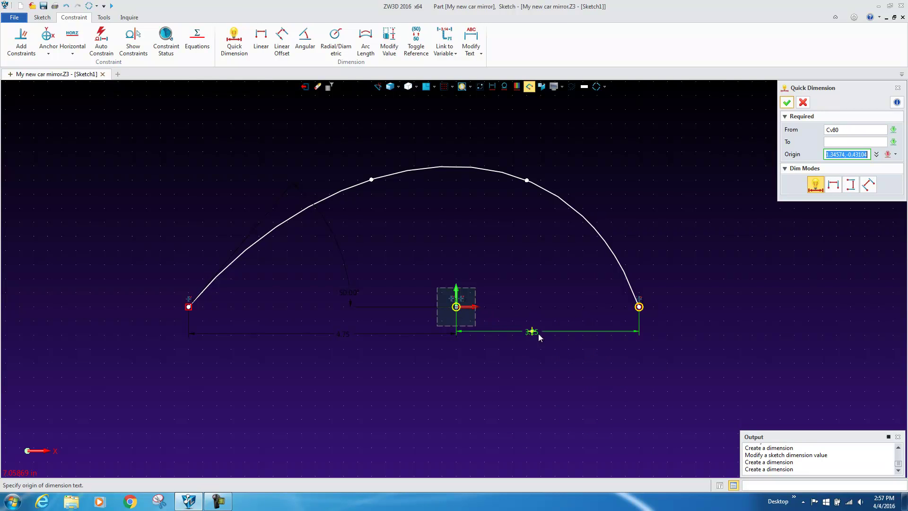
pyautogui.click(557, 335)
pyautogui.write('3.')
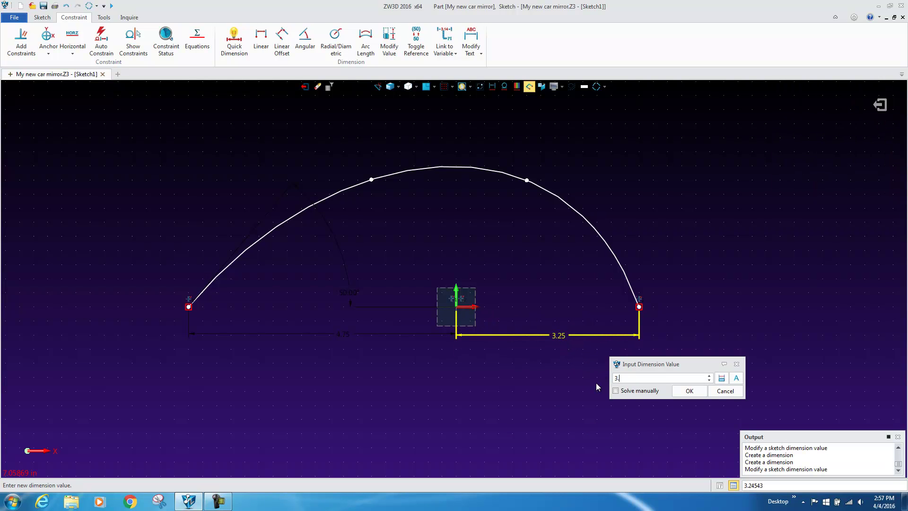
pyautogui.press('Return')
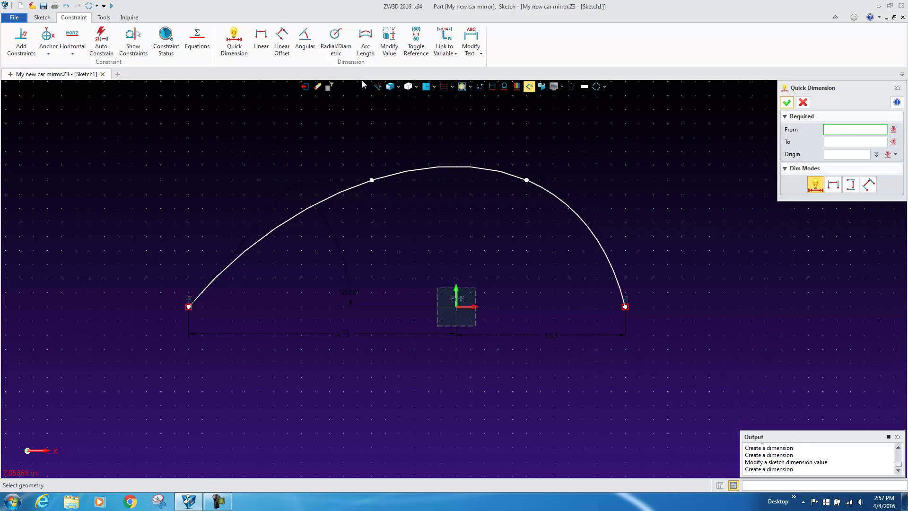
pyautogui.click(536, 188)
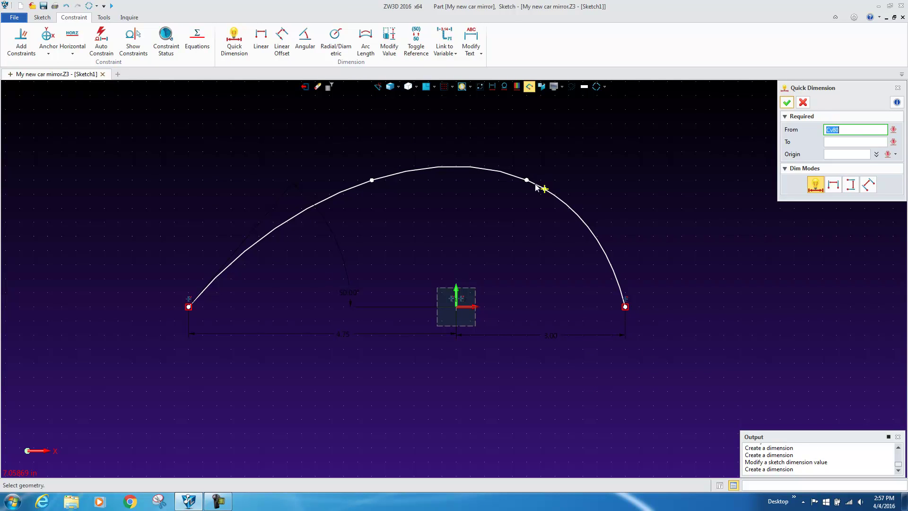
pyautogui.click(464, 168)
pyautogui.click(455, 307)
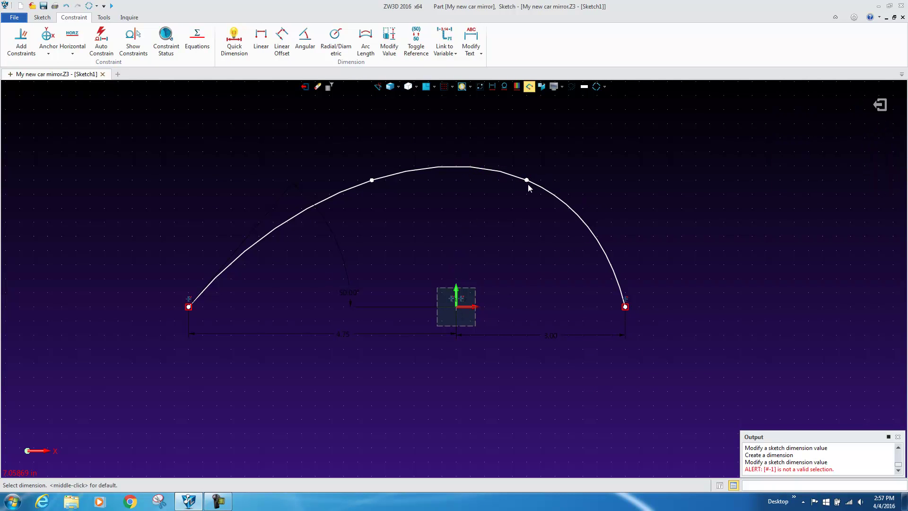
pyautogui.middleClick(529, 194)
# Step: Dimension the vertical distance from the origin to the curve's upper right point as 2.25 in
pyautogui.middleClick(520, 197)
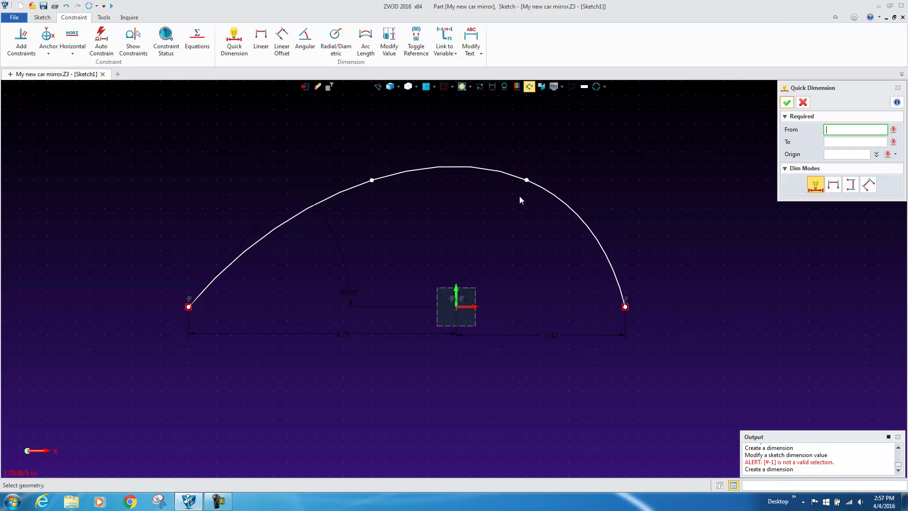
pyautogui.click(527, 181)
pyautogui.click(456, 306)
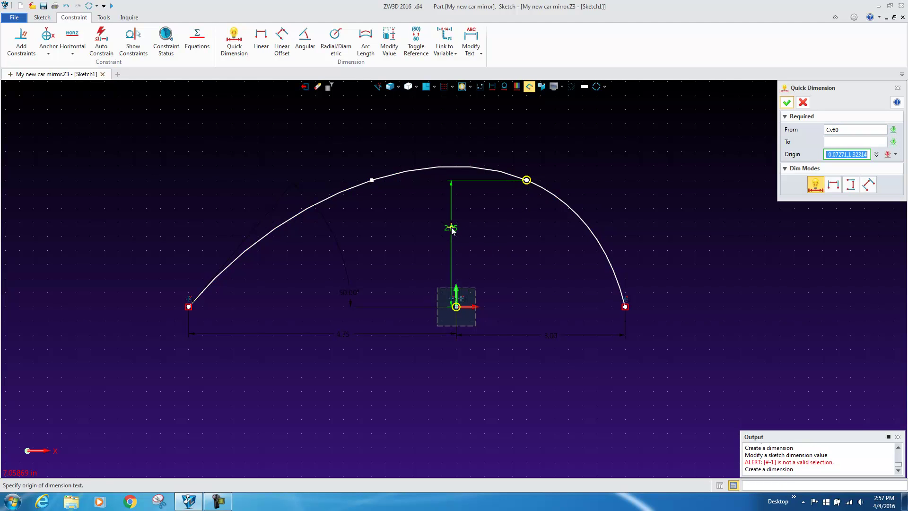
pyautogui.click(451, 229)
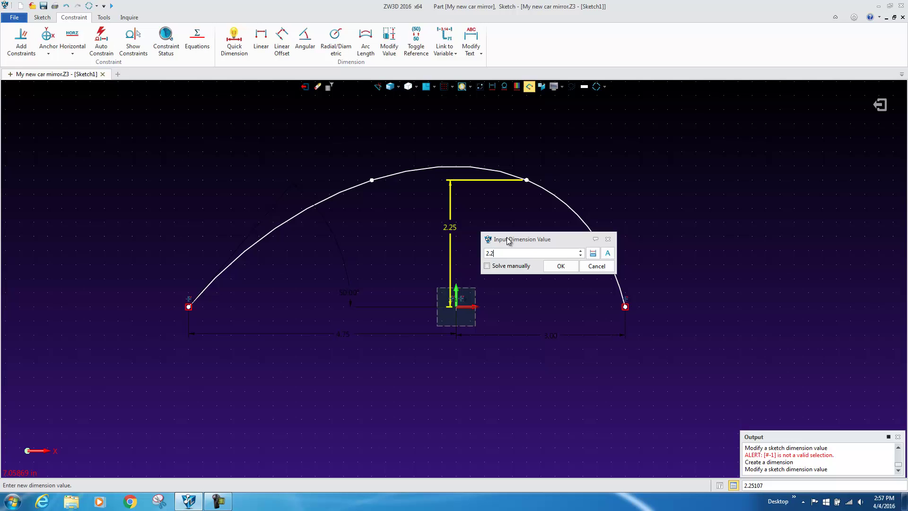
pyautogui.write('2.25')
pyautogui.press('Return')
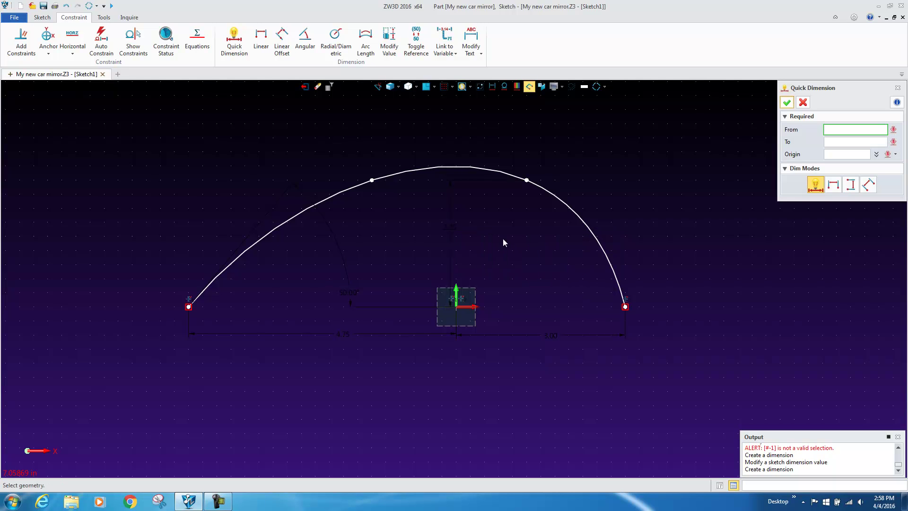
pyautogui.click(787, 102)
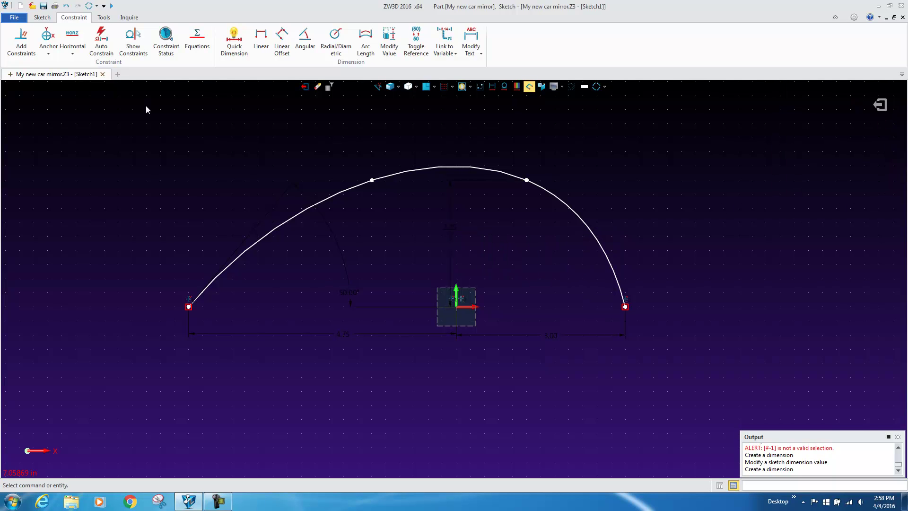
# Step: Exit the sketch and extrude the curve as a two-sided surface from 0 to -1.5 in
pyautogui.click(303, 87)
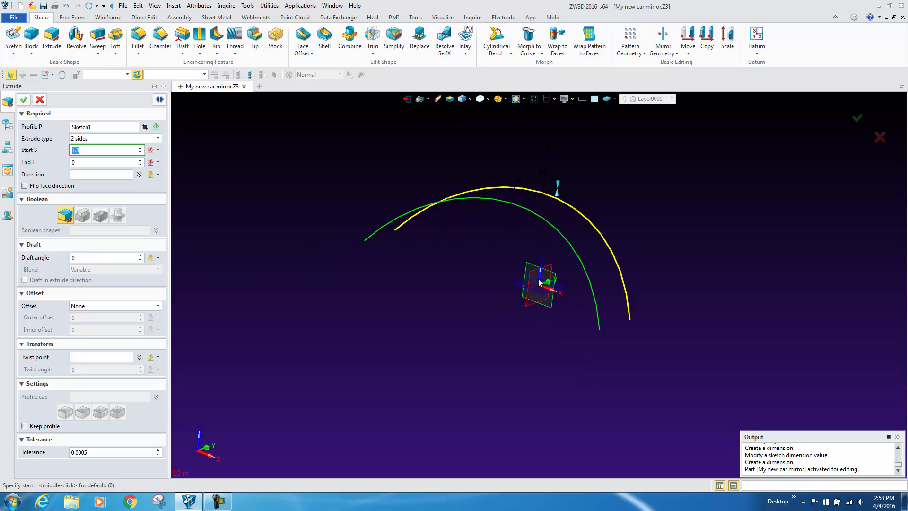
pyautogui.middleClick(539, 282)
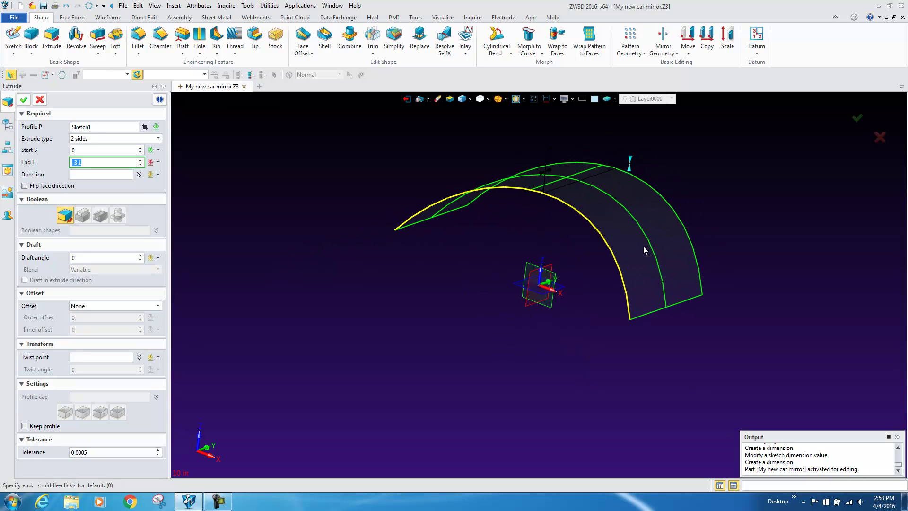
pyautogui.write('-1.25')
pyautogui.press('Return')
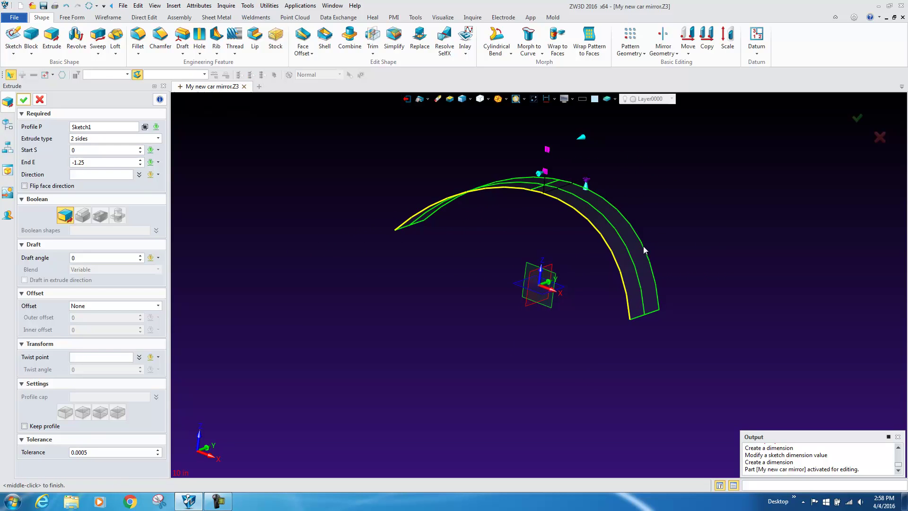
pyautogui.click(98, 161)
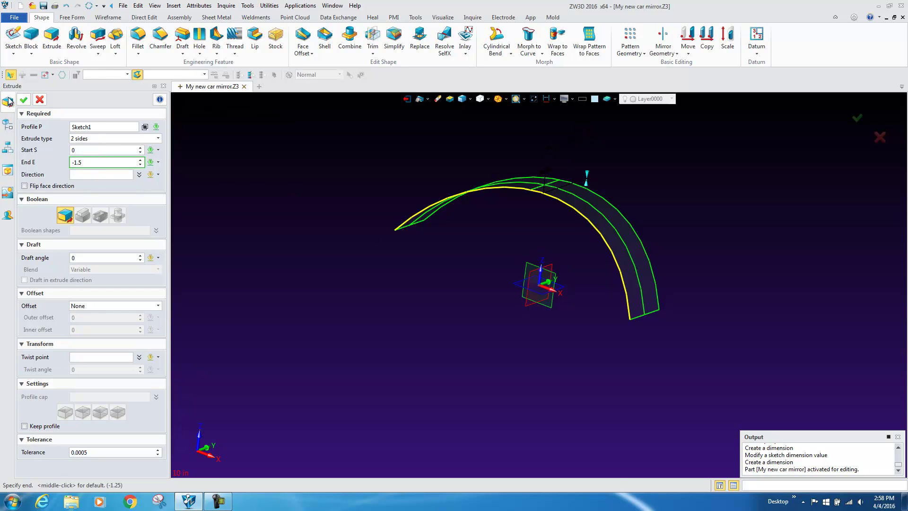
pyautogui.click(23, 99)
pyautogui.scroll(5, 421, 307)
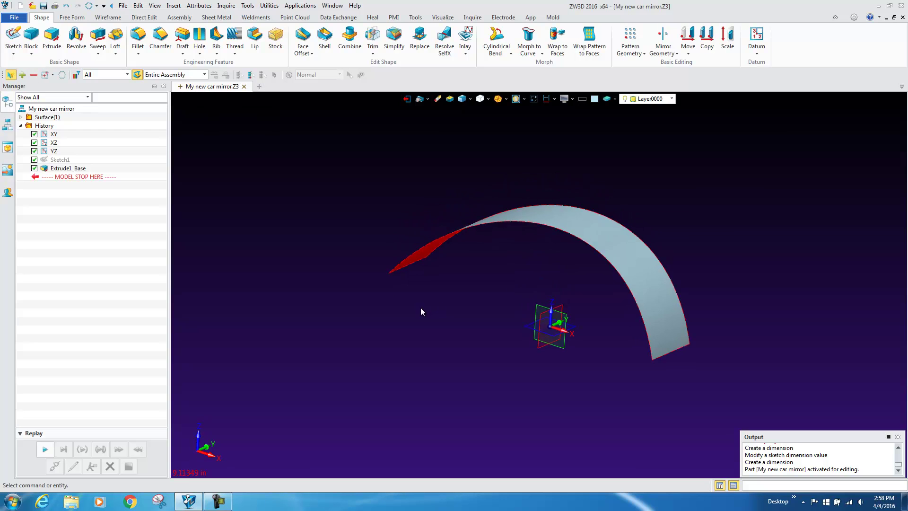
# Step: Examine the open edges of the extruded surface one after another
pyautogui.moveTo(413, 311); pyautogui.dragTo(412, 305, button='right')
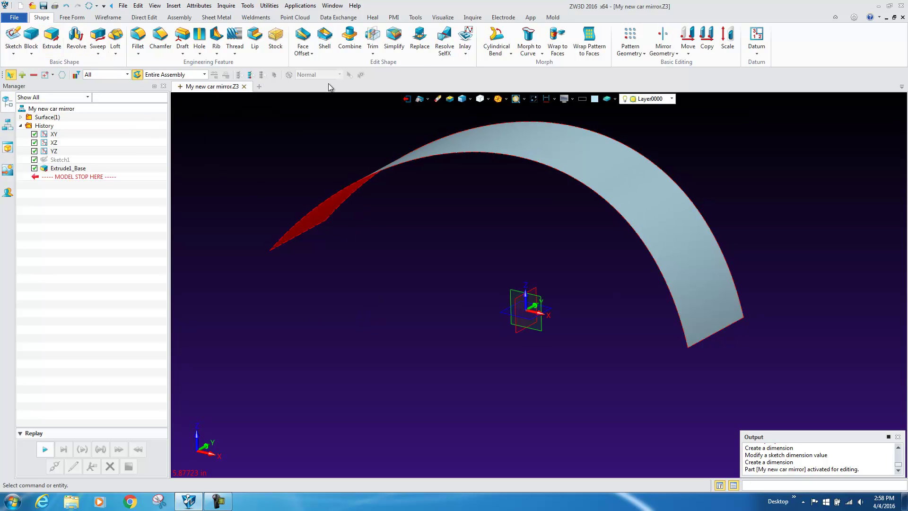
pyautogui.click(373, 17)
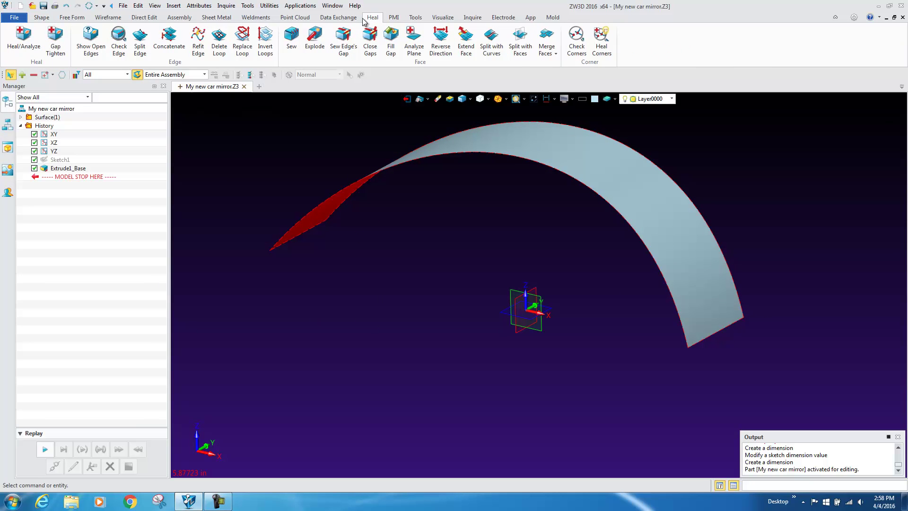
pyautogui.click(98, 42)
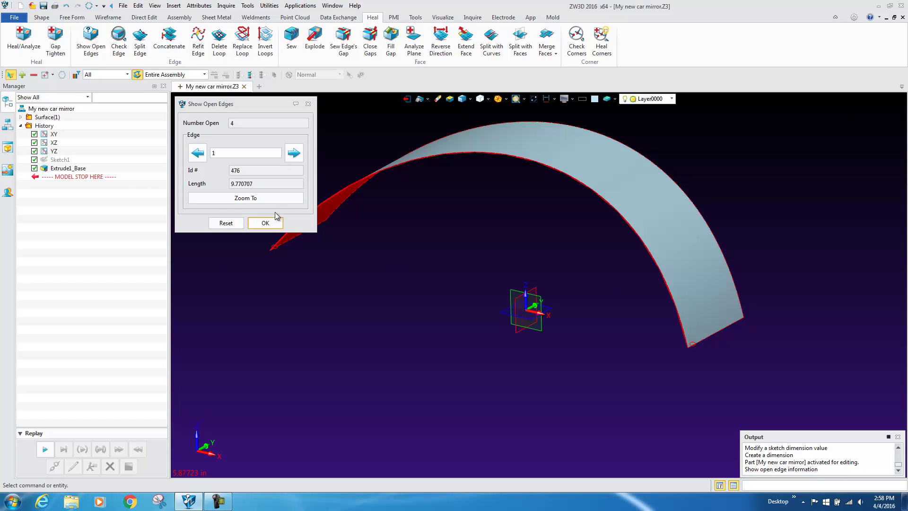
pyautogui.click(294, 153)
pyautogui.click(295, 154)
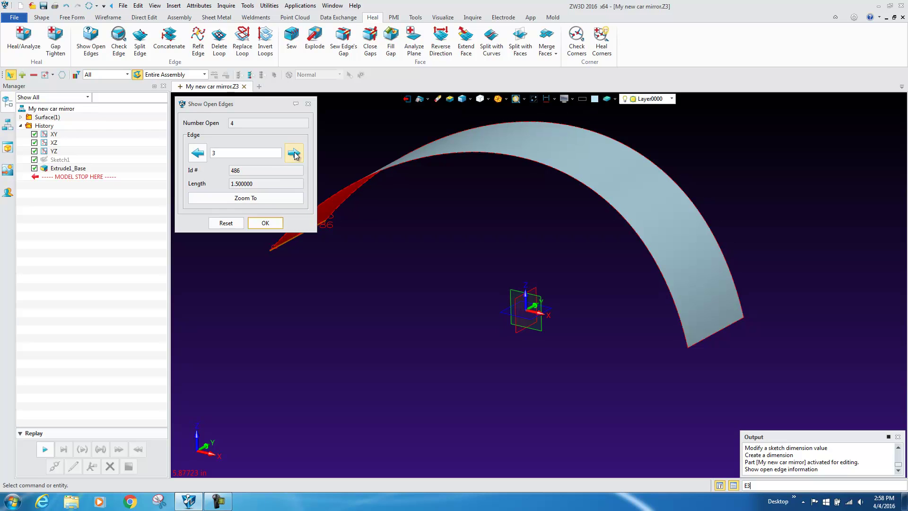
pyautogui.click(308, 103)
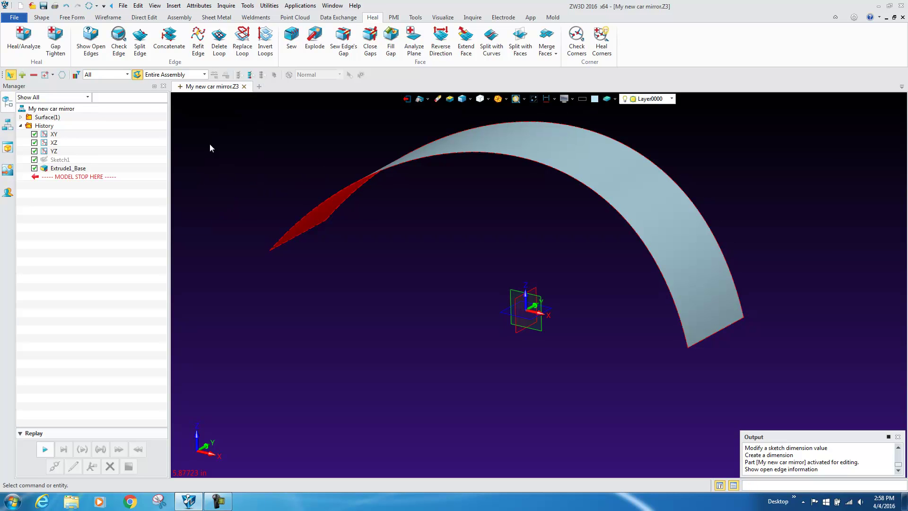
# Step: Set up a tangent Loft between the two short end edges of the extruded surface
pyautogui.click(42, 17)
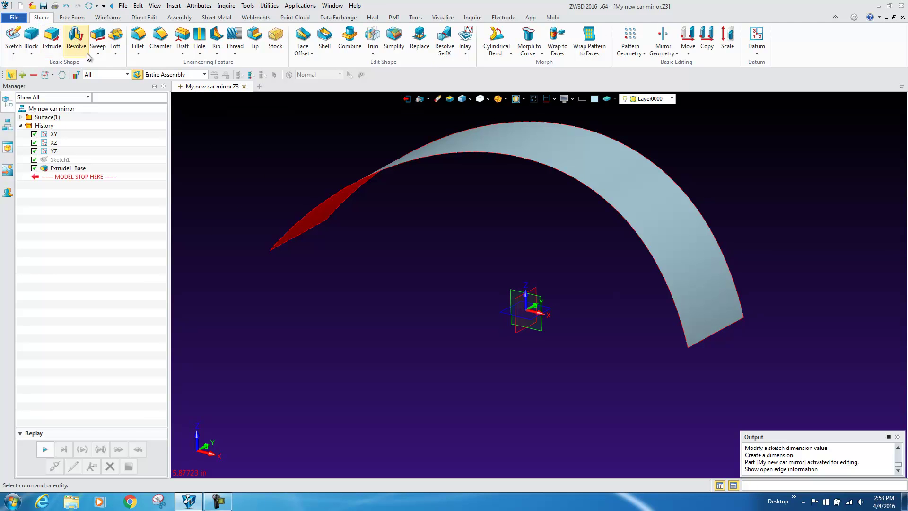
pyautogui.click(115, 54)
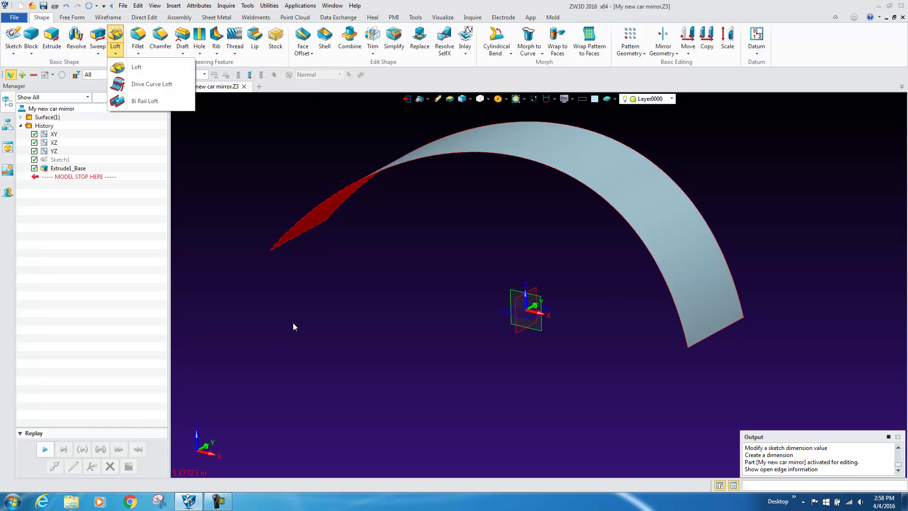
pyautogui.click(133, 69)
pyautogui.click(286, 246)
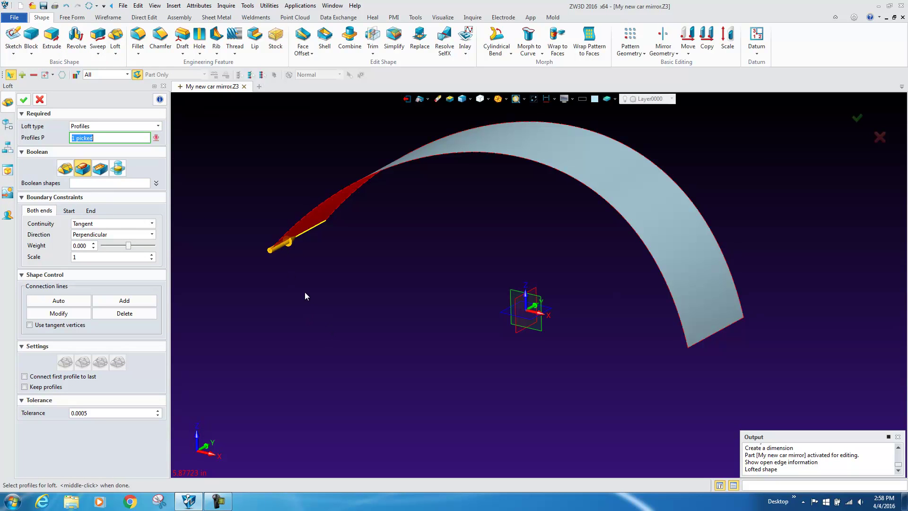
pyautogui.middleClick(305, 291)
pyautogui.click(295, 239)
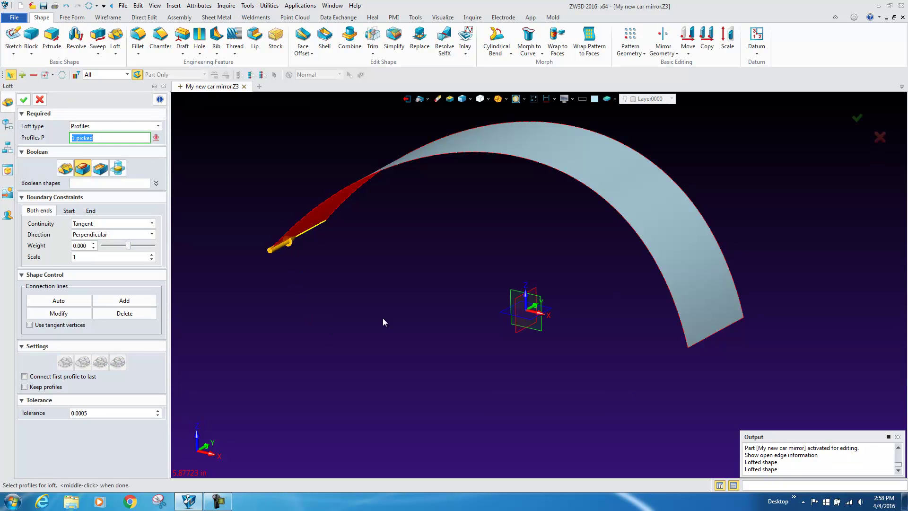
pyautogui.click(703, 343)
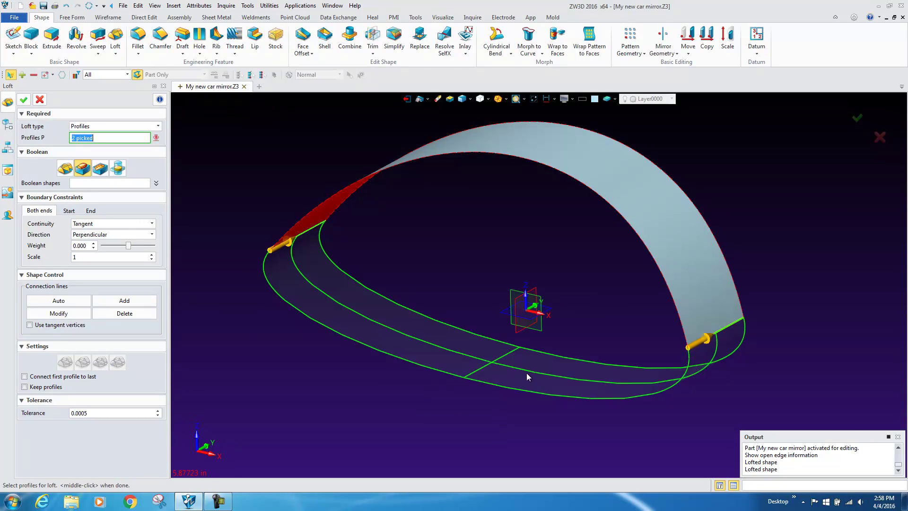
# Step: Set the loft's boundary weight to 0.075 for both ends and create the lofted surface
pyautogui.press('Left')
pyautogui.press('Left')
pyautogui.press('Left')
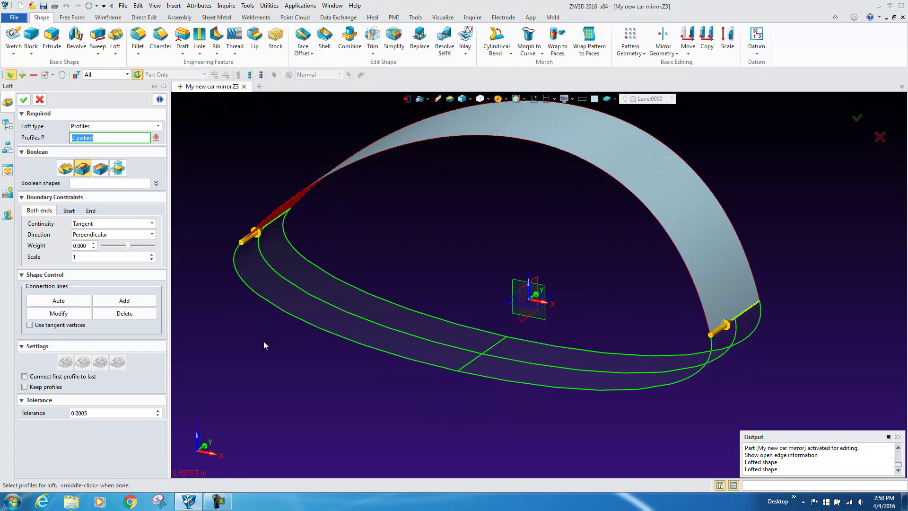
pyautogui.press('Right')
pyautogui.press('Right')
pyautogui.press('Right')
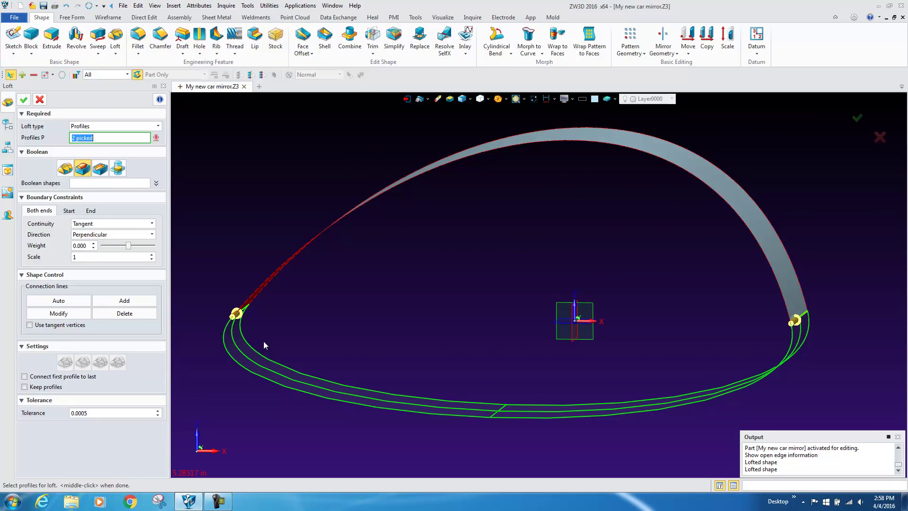
pyautogui.press('Left')
pyautogui.press('Left')
pyautogui.press('Left')
pyautogui.press('Right')
pyautogui.press('Right')
pyautogui.press('Right')
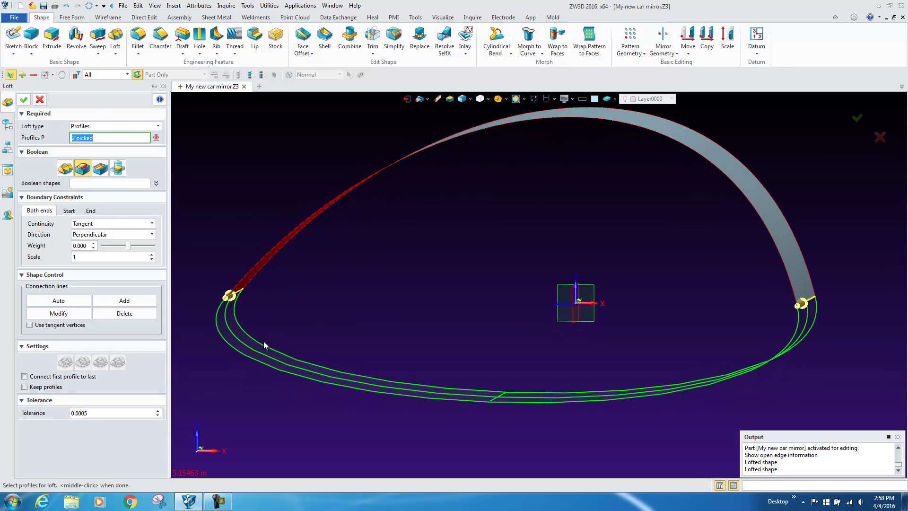
pyautogui.press('Down')
pyautogui.press('Left')
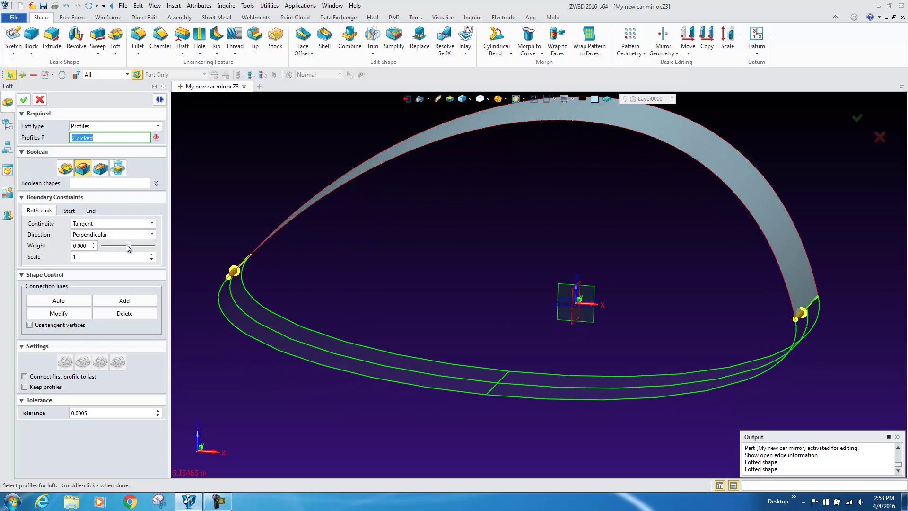
pyautogui.moveTo(128, 247)
pyautogui.mouseDown()
pyautogui.moveTo(142, 248)
pyautogui.moveTo(129, 247)
pyautogui.mouseUp()
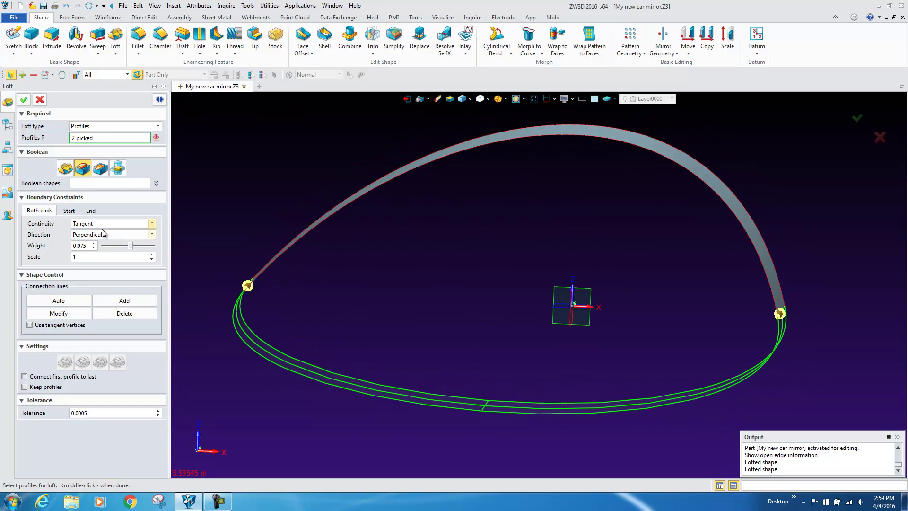
pyautogui.click(23, 99)
# Step: Start a Dome bounded by a curve list of the extruded and lofted surfaces' rear edges, with a height of -2.25 in
pyautogui.press('Up')
pyautogui.press('Up')
pyautogui.press('Up')
pyautogui.press('Up')
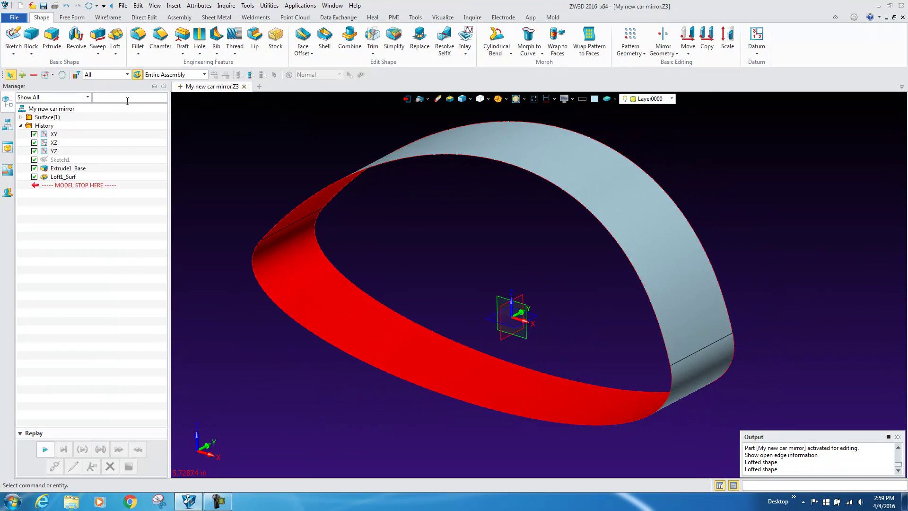
pyautogui.click(72, 18)
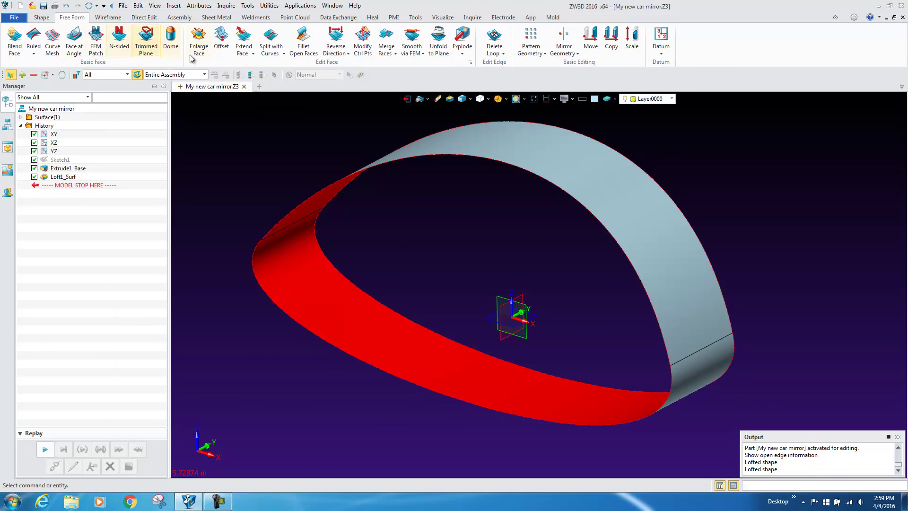
pyautogui.click(170, 40)
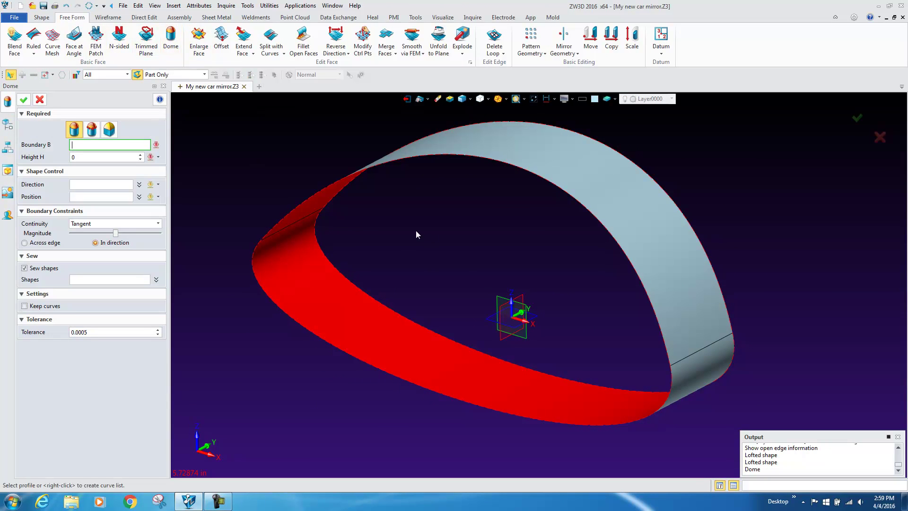
pyautogui.rightClick(390, 235)
pyautogui.click(427, 255)
pyautogui.click(330, 263)
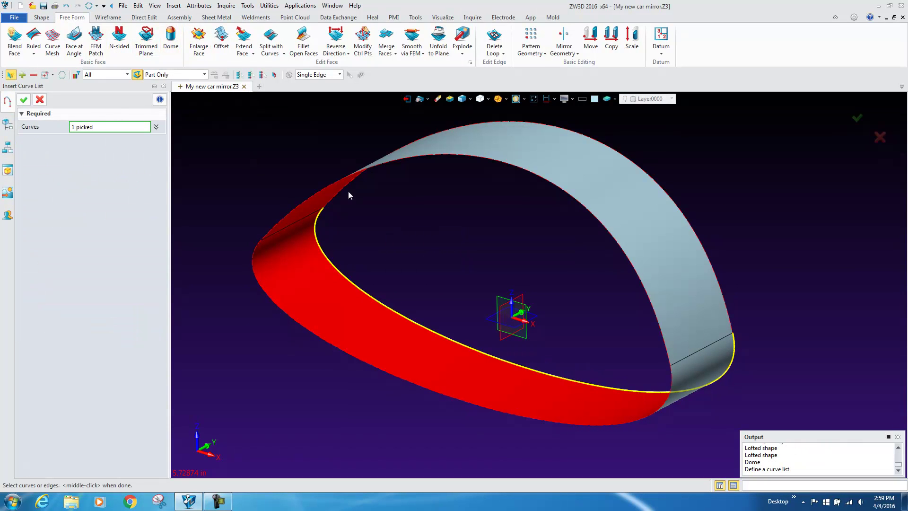
pyautogui.middleClick(398, 228)
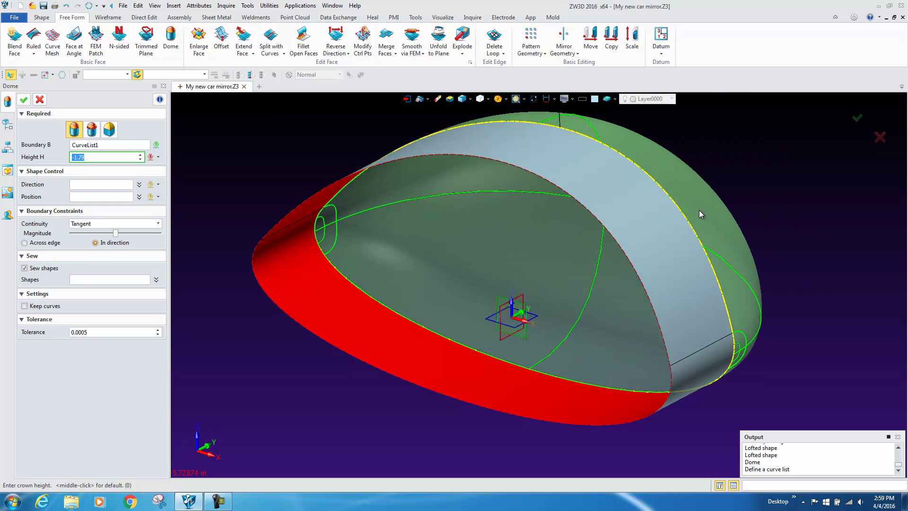
pyautogui.write('5')
pyautogui.press('Return')
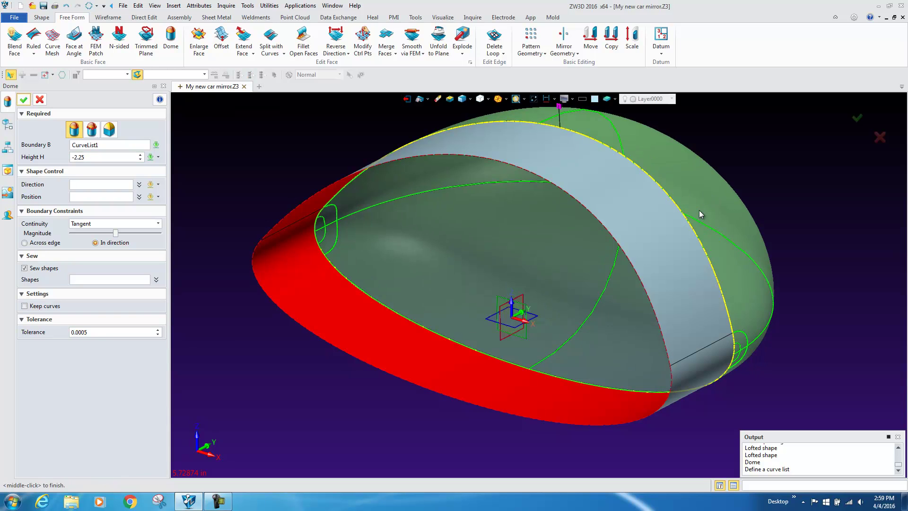
# Step: Place the dome's crown position at about 1.72, 2.53, -0.15
pyautogui.moveTo(699, 210); pyautogui.dragTo(488, 247, button='right')
pyautogui.scroll(1, 490, 245)
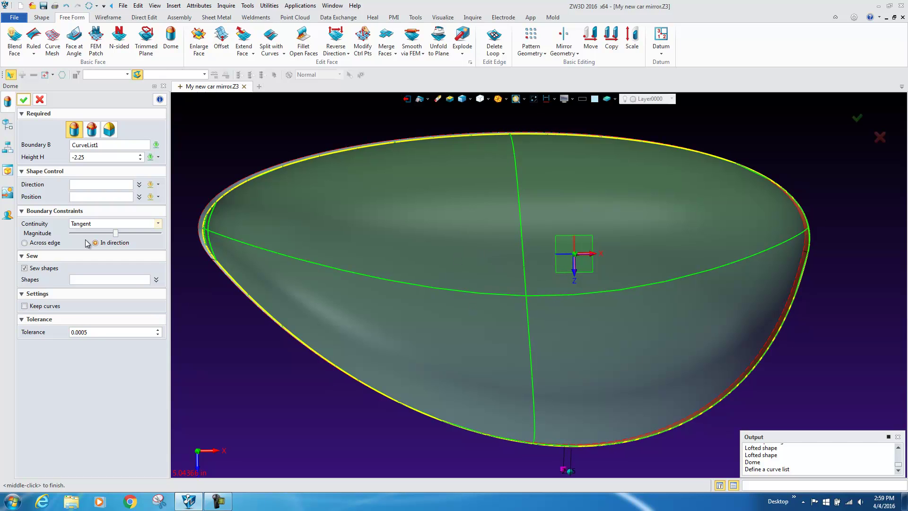
pyautogui.click(94, 196)
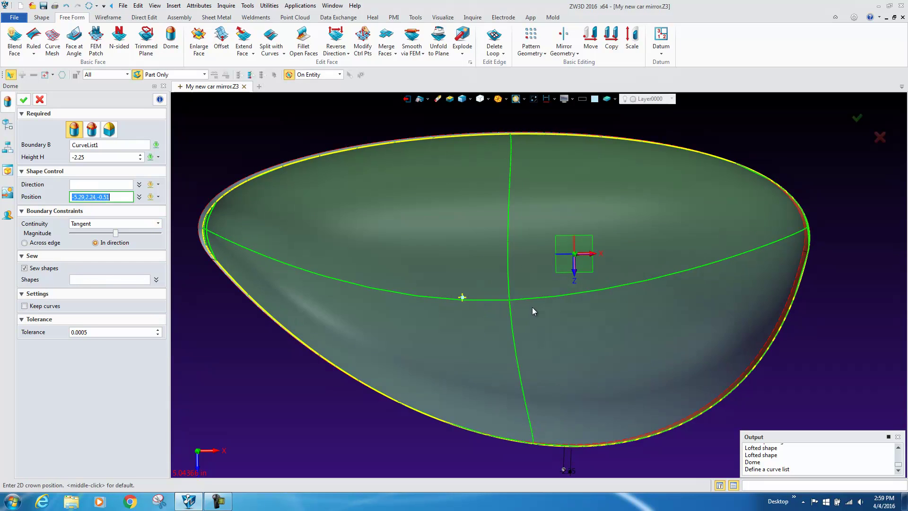
pyautogui.click(716, 246)
pyautogui.moveTo(584, 323); pyautogui.dragTo(598, 302, button='right')
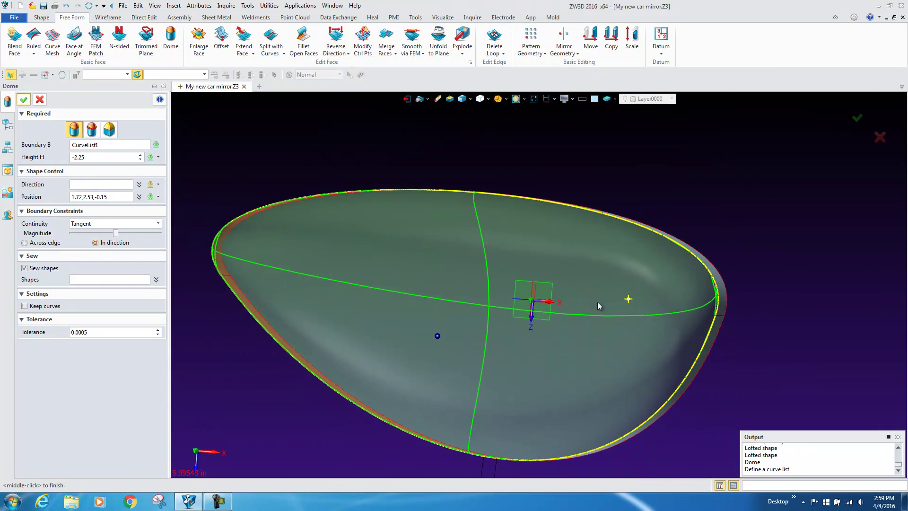
pyautogui.press('Down')
pyautogui.press('Down')
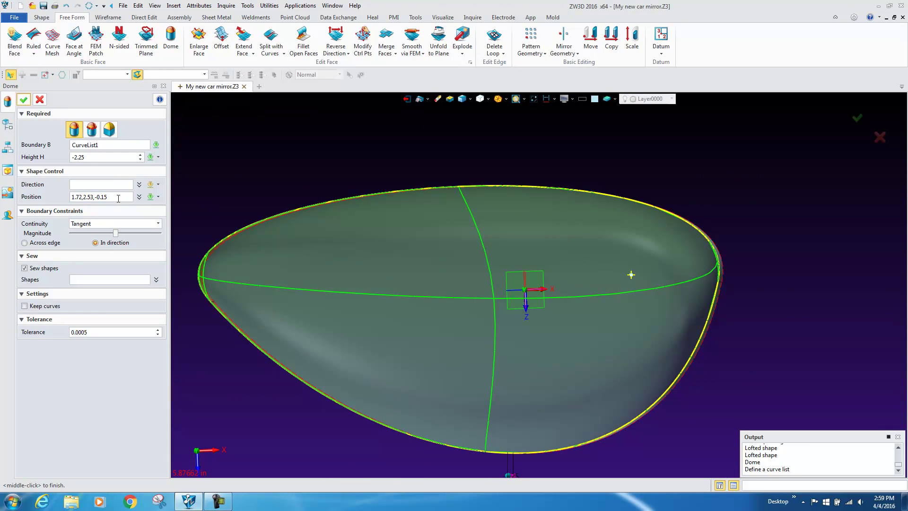
# Step: Pick the dome's crown position at about 1.26, 2.32, 0.01
pyautogui.click(118, 197)
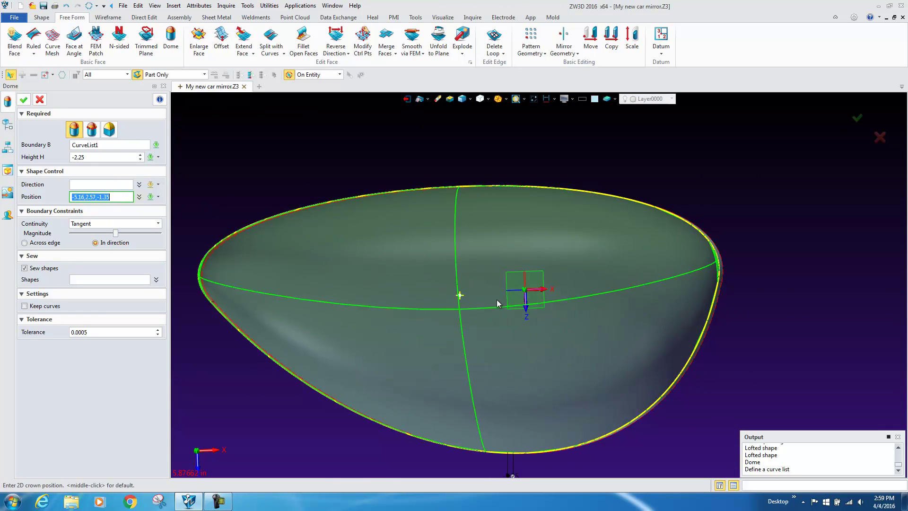
pyautogui.click(603, 286)
pyautogui.moveTo(581, 312); pyautogui.dragTo(581, 324, button='right')
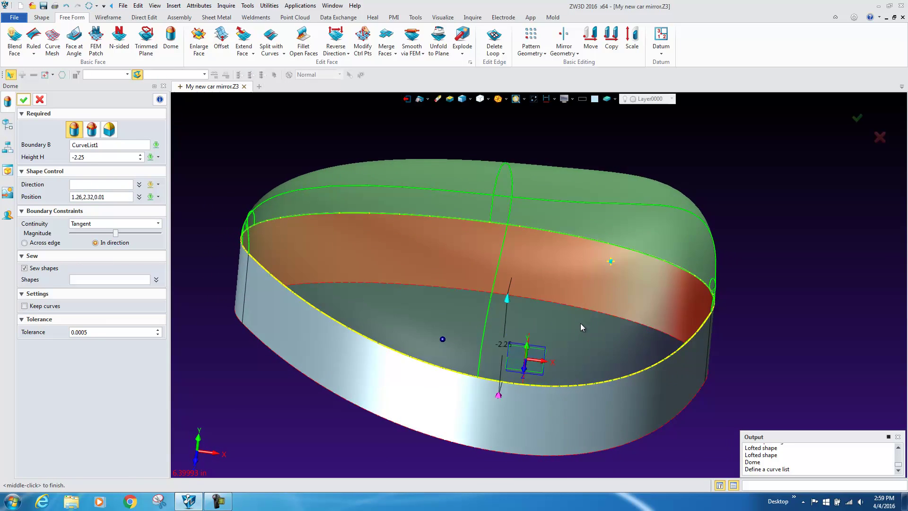
# Step: Reduce the dome's tangent magnitude slightly for a rounder shape and create the dome sewn to the adjoining surfaces
pyautogui.press('Up')
pyautogui.press('Up')
pyautogui.press('Up')
pyautogui.press('Up')
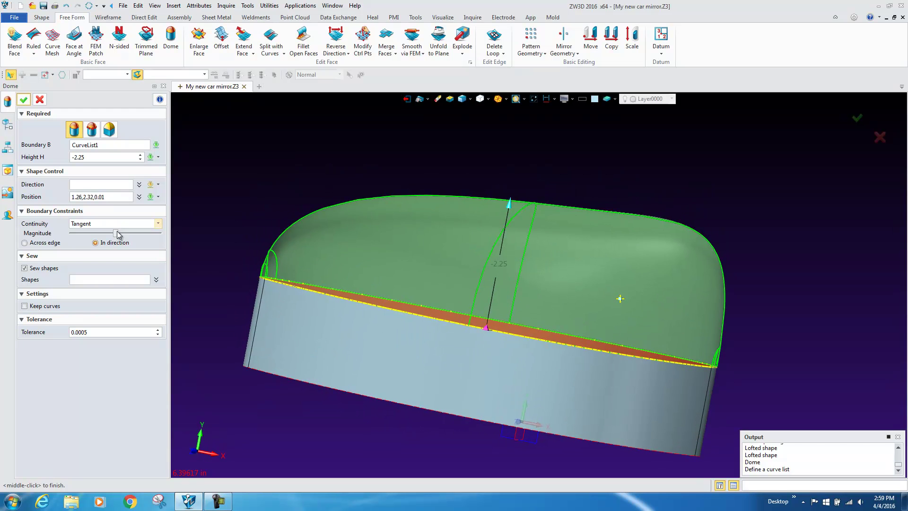
pyautogui.moveTo(118, 235); pyautogui.dragTo(105, 235)
pyautogui.press('Up')
pyautogui.press('Up')
pyautogui.press('Up')
pyautogui.press('Up')
pyautogui.press('Up')
pyautogui.press('Up')
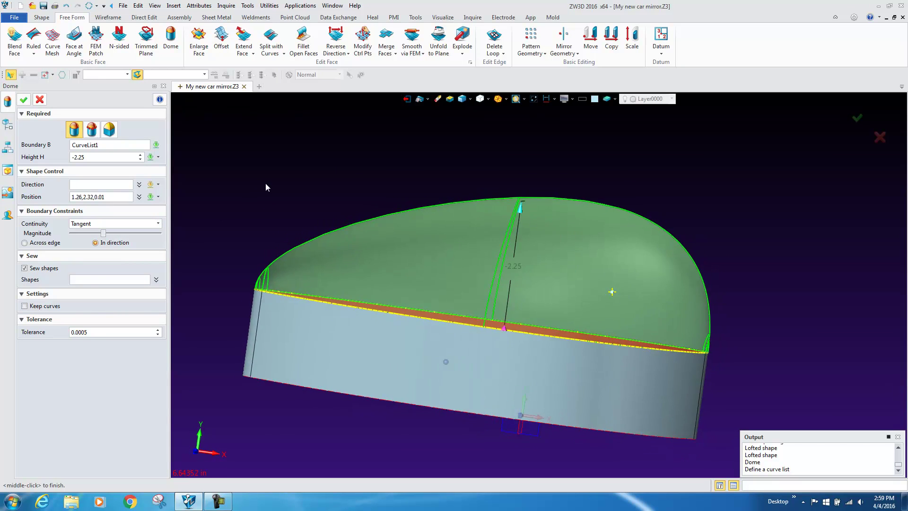
pyautogui.press('Up')
pyautogui.press('Up')
pyautogui.press('Up')
pyautogui.press('Up')
pyautogui.press('Up')
pyautogui.press('Up')
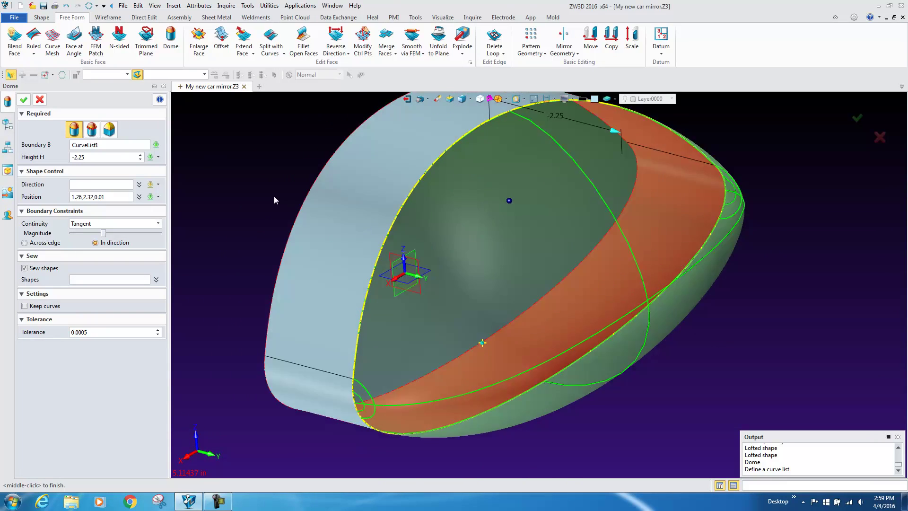
pyautogui.moveTo(275, 196); pyautogui.dragTo(138, 201, button='right')
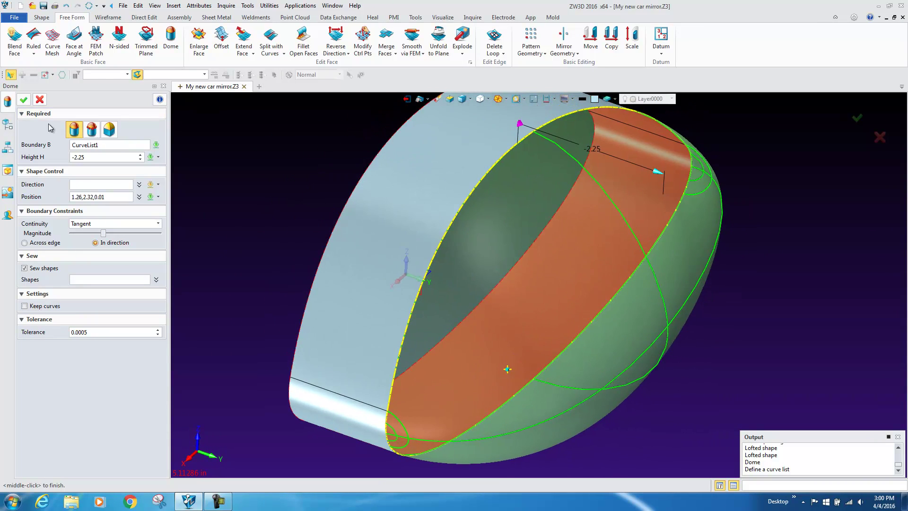
pyautogui.click(20, 103)
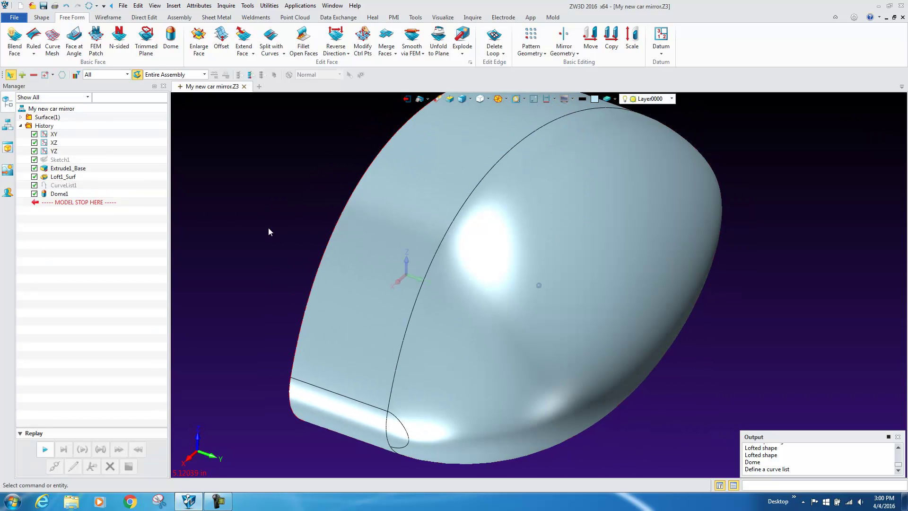
# Step: Examine the domed mirror shell from its closed outer side and its open side
pyautogui.moveTo(268, 228); pyautogui.dragTo(258, 228, button='right')
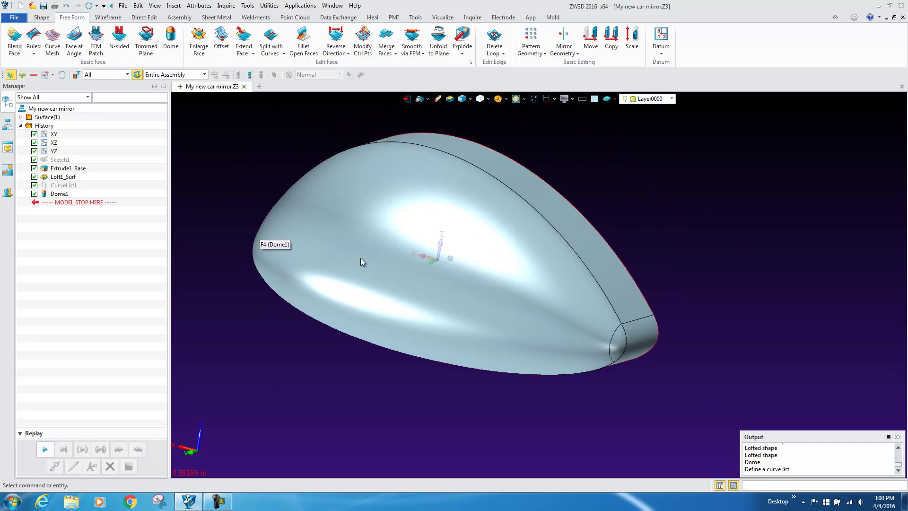
pyautogui.moveTo(361, 257); pyautogui.dragTo(291, 345, button='right')
pyautogui.press('Right')
pyautogui.press('Right')
pyautogui.press('Right')
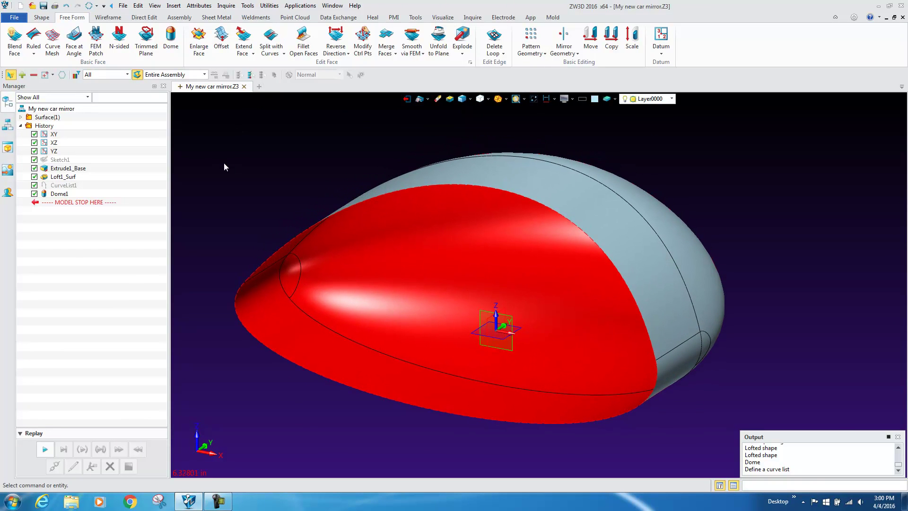
pyautogui.click(42, 19)
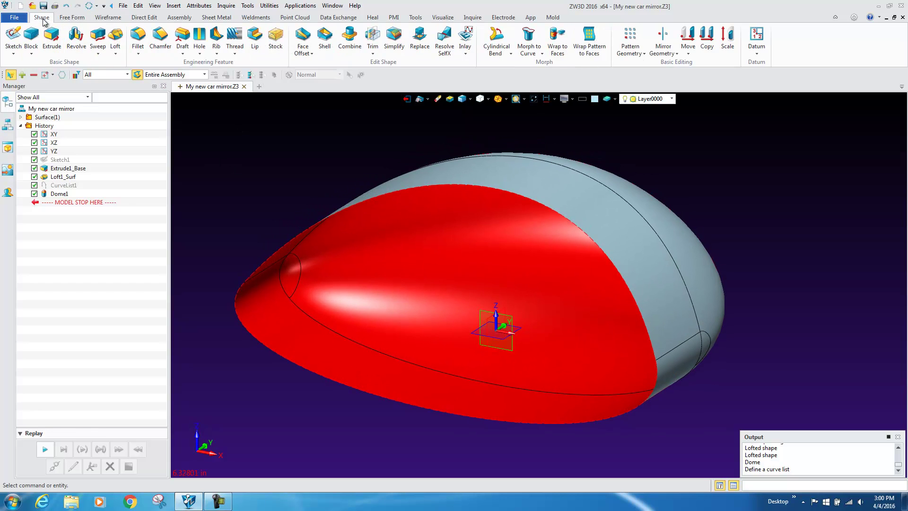
# Step: Start an extrusion from a new sketch on the YZ plane and draw an ellipse about 1.87 by 1.26 in, centred at about 1.14, 0.14
pyautogui.click(54, 46)
pyautogui.middleClick(203, 171)
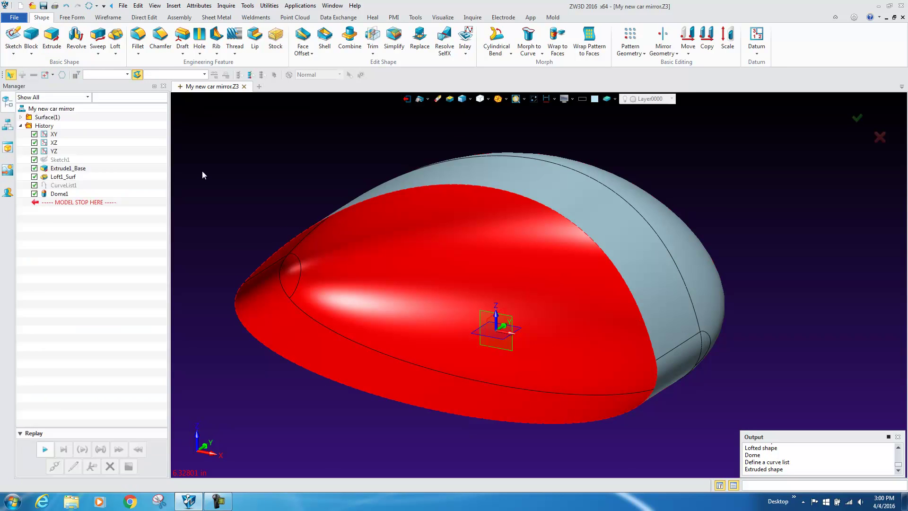
pyautogui.click(487, 352)
pyautogui.middleClick(487, 353)
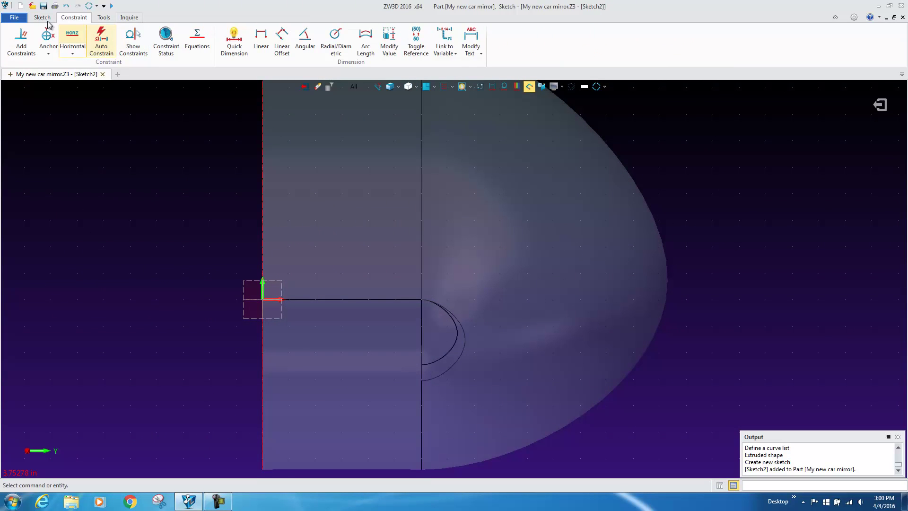
pyautogui.click(42, 18)
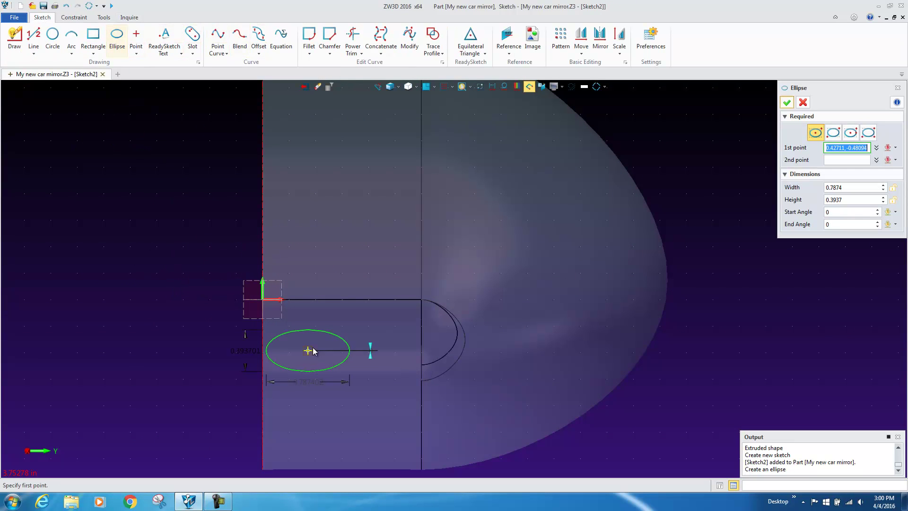
pyautogui.click(117, 38)
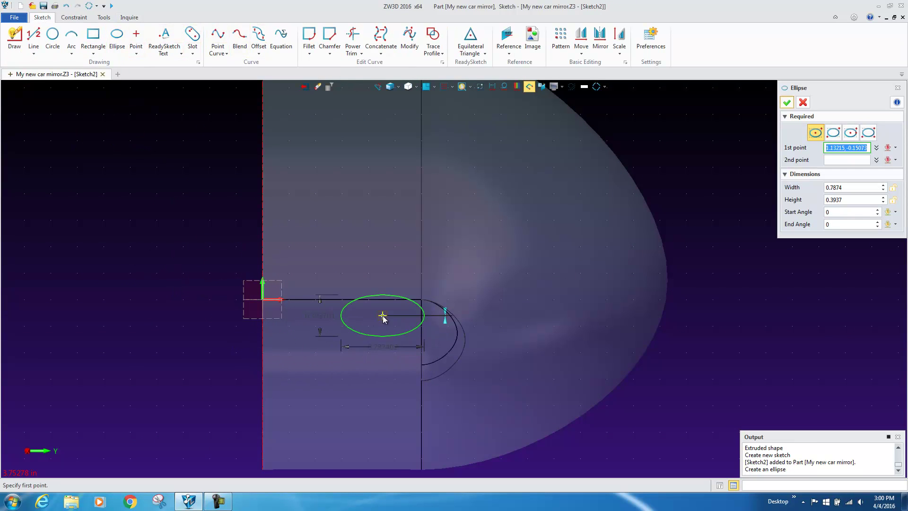
pyautogui.click(383, 284)
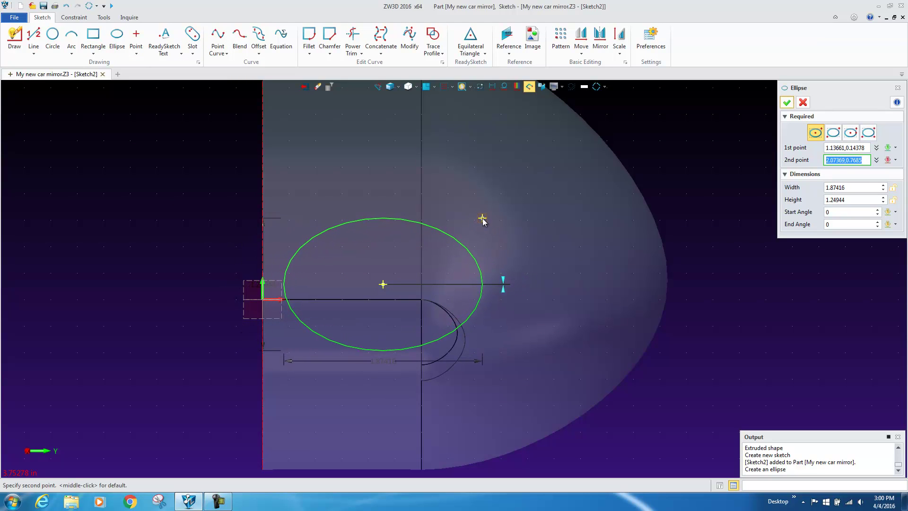
pyautogui.click(483, 218)
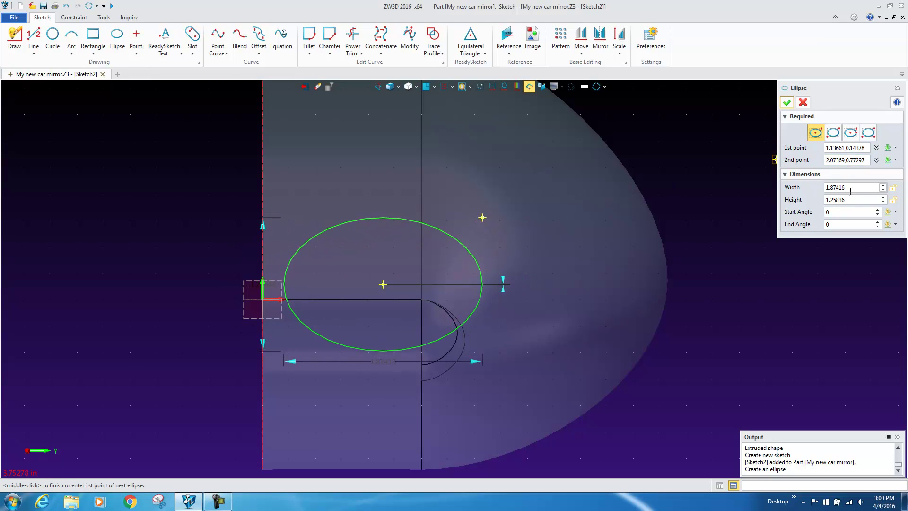
# Step: Set the ellipse to 2 in wide and 1.375 in high, and finish the sketch
pyautogui.click(795, 188)
pyautogui.write('2.')
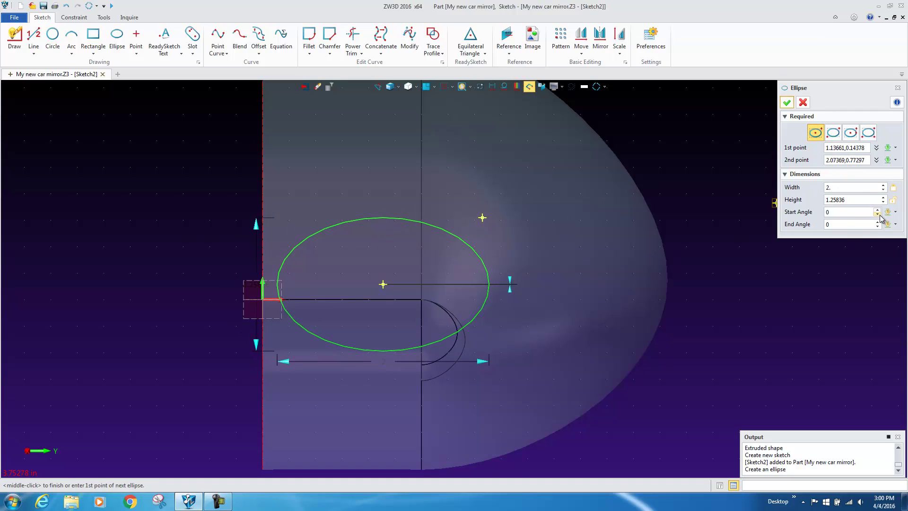
pyautogui.click(791, 200)
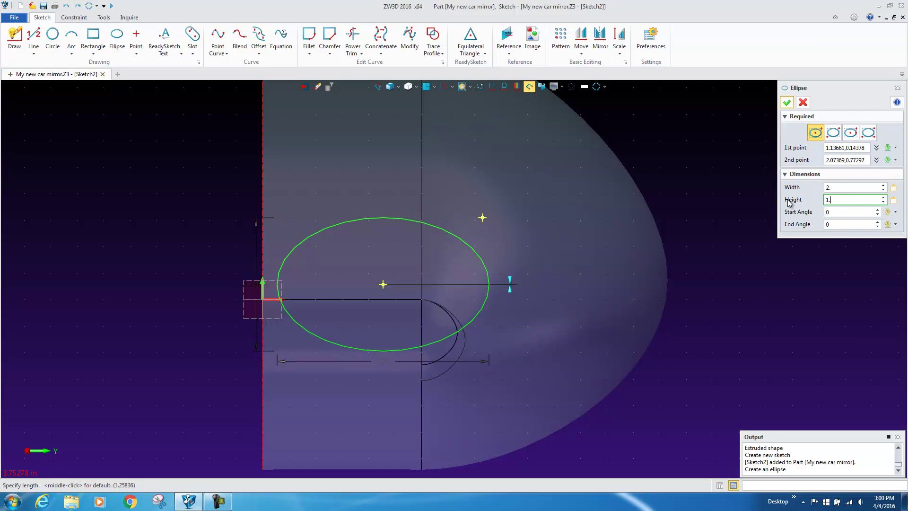
pyautogui.press('Return')
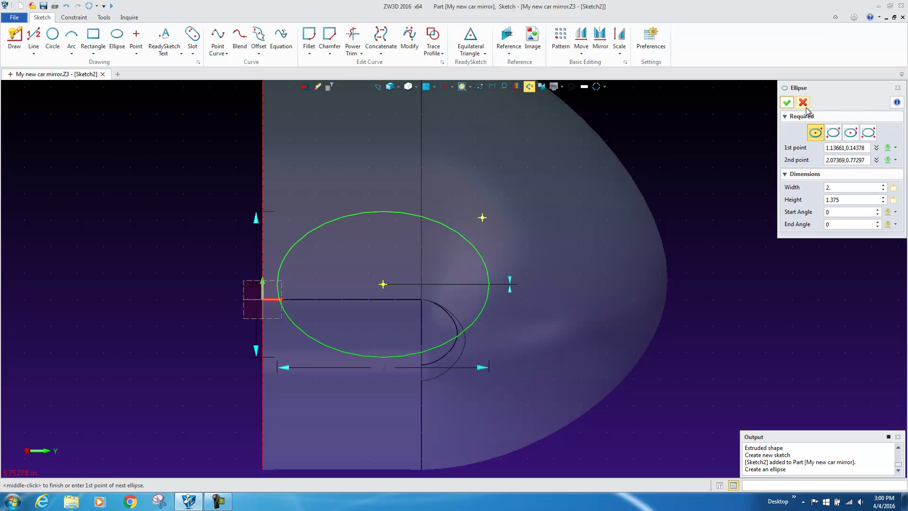
pyautogui.click(788, 103)
pyautogui.click(305, 87)
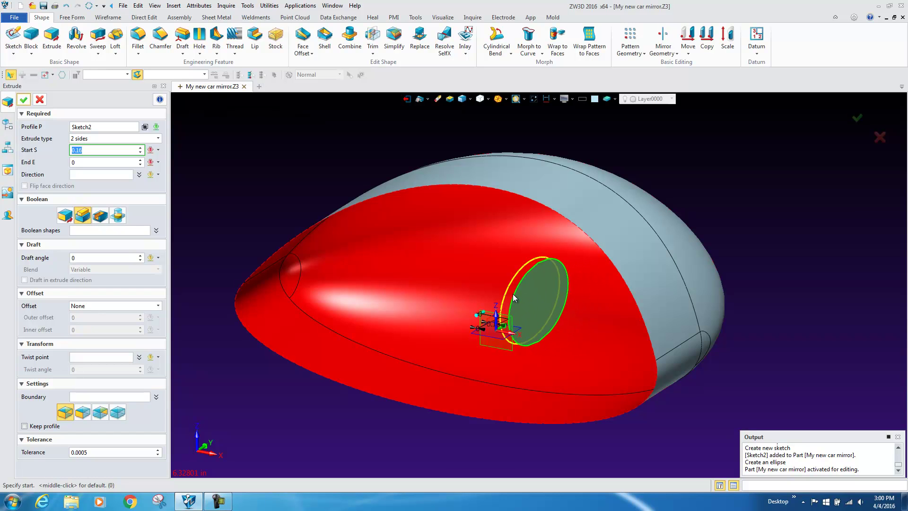
# Step: Extrude the ellipse as a boss from 0.16 to 4 in, joined to the housing and projecting through its side wall
pyautogui.click(506, 291)
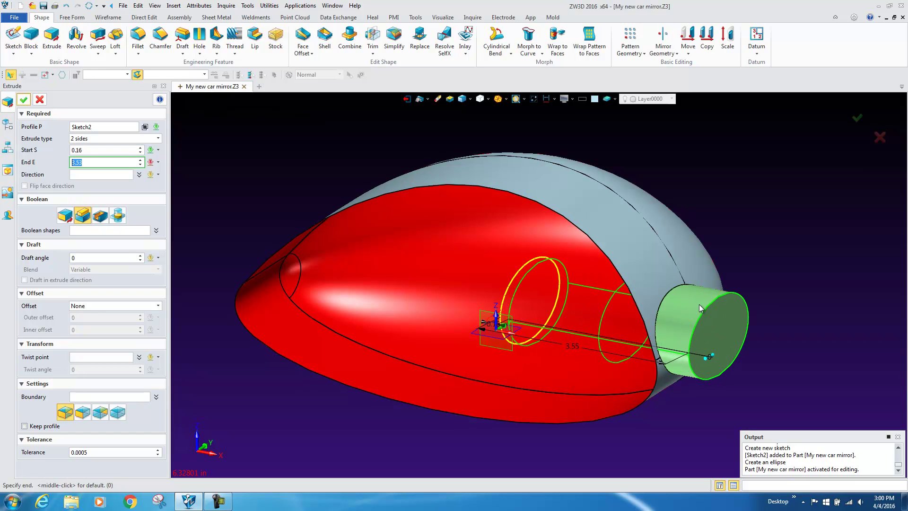
pyautogui.click(714, 306)
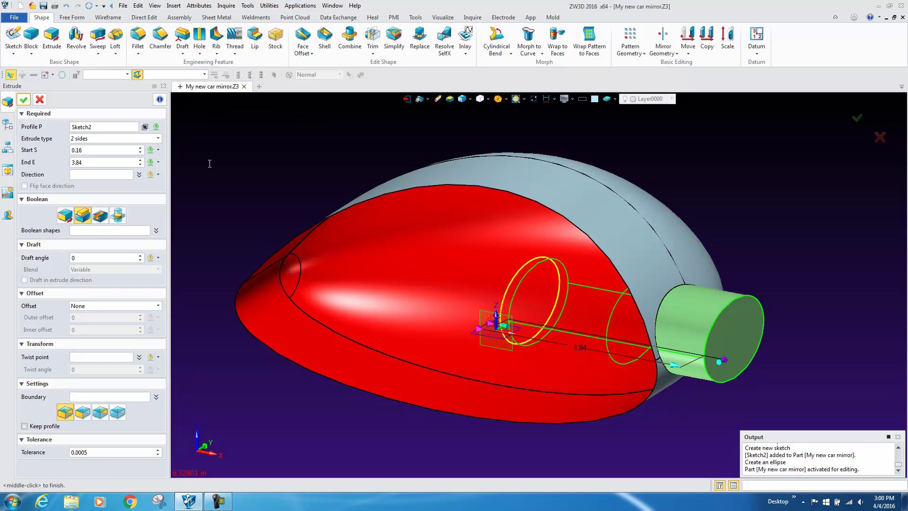
pyautogui.click(81, 165)
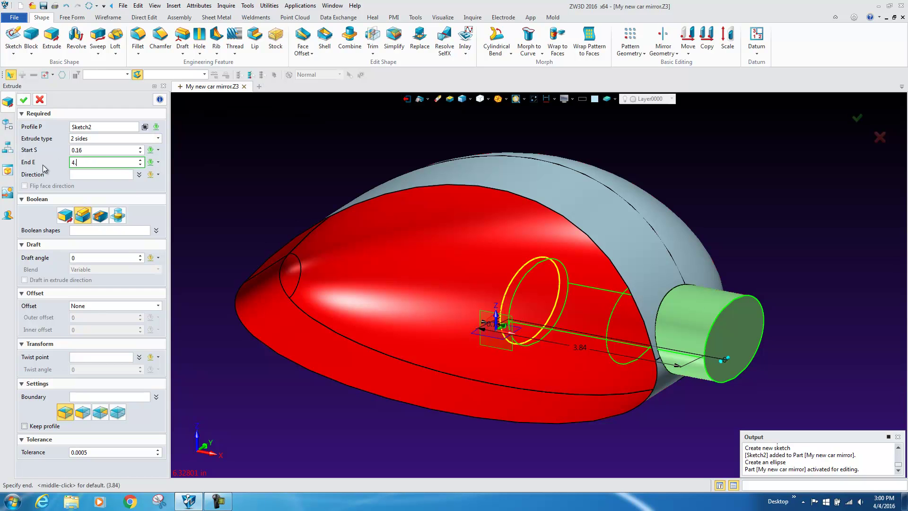
pyautogui.press('Return')
pyautogui.moveTo(279, 212); pyautogui.dragTo(331, 198, button='right')
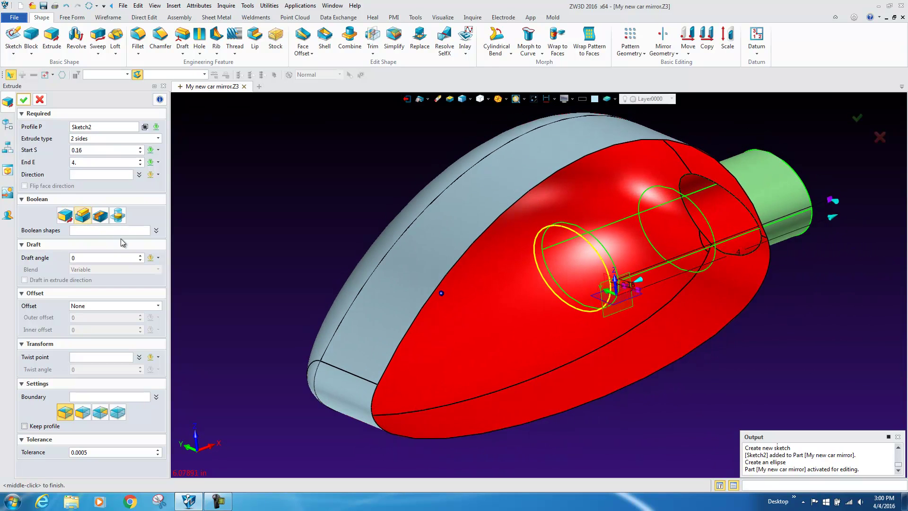
pyautogui.click(23, 100)
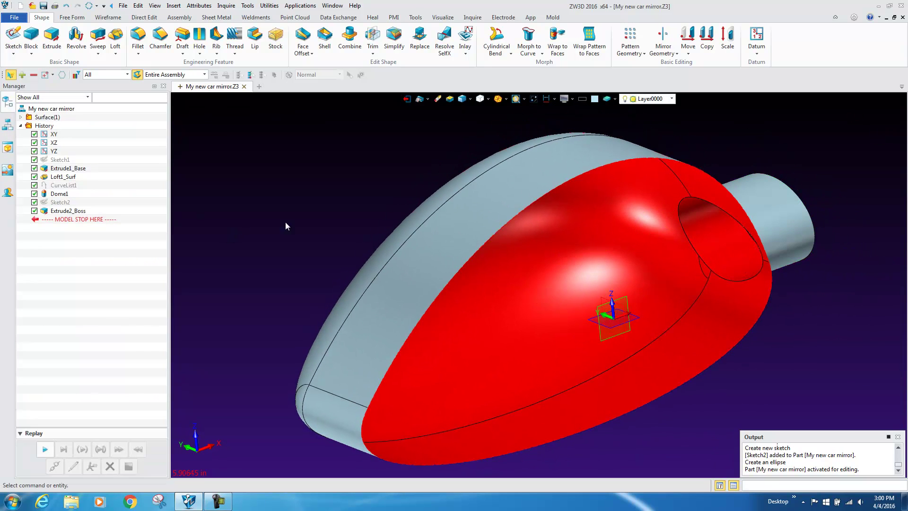
# Step: Start a fillet on the edge loop where the elliptical boss meets the housing, with a radius of 0.062 in
pyautogui.moveTo(299, 229); pyautogui.dragTo(325, 230, button='right')
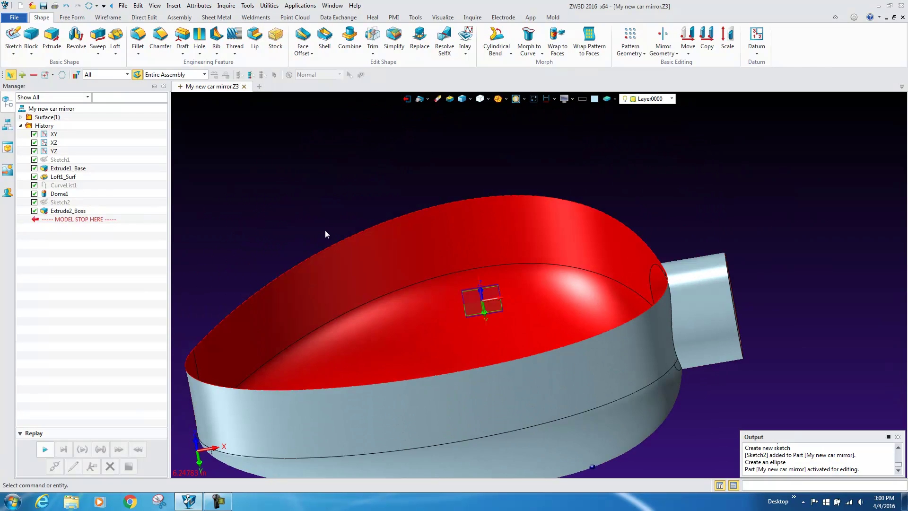
pyautogui.moveTo(426, 314); pyautogui.dragTo(511, 324, button='right')
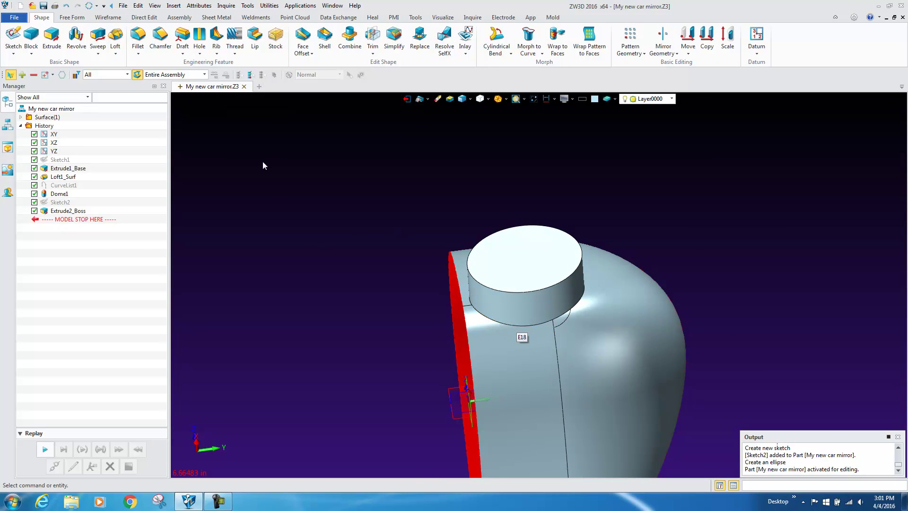
pyautogui.click(138, 39)
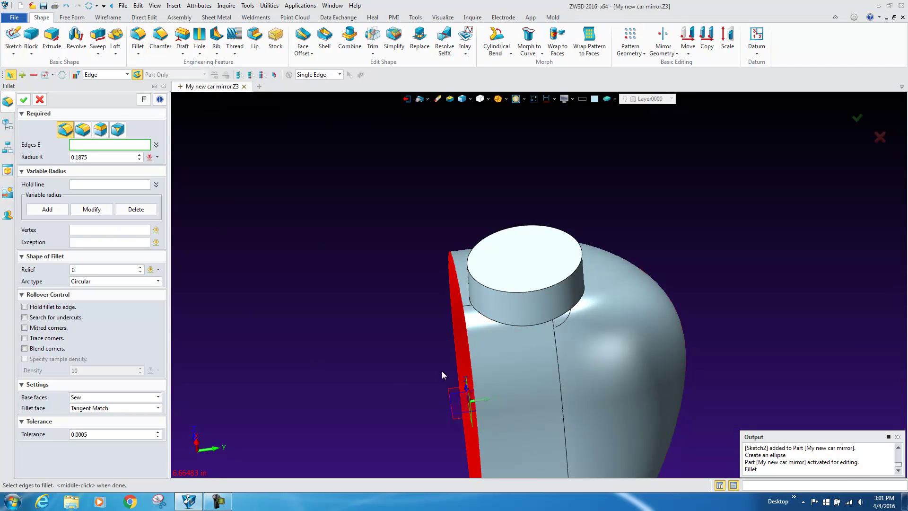
pyautogui.click(511, 330)
pyautogui.click(512, 330)
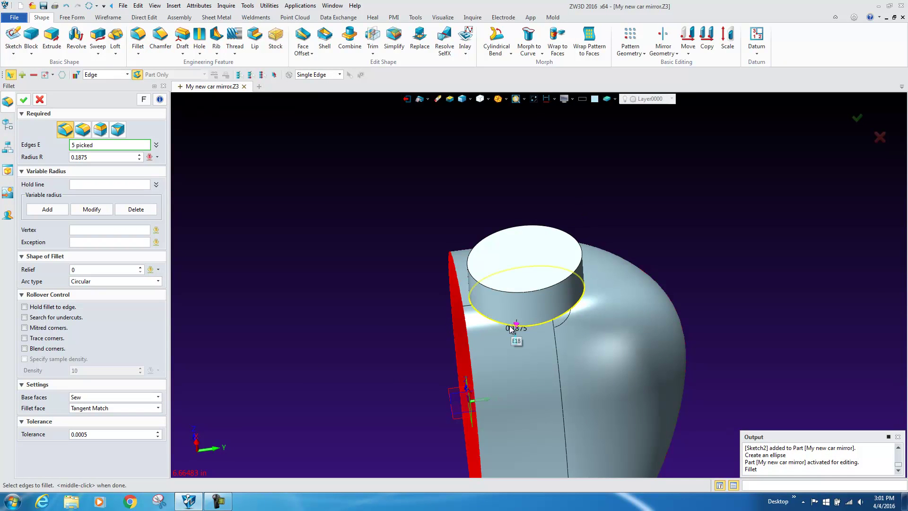
pyautogui.middleClick(410, 297)
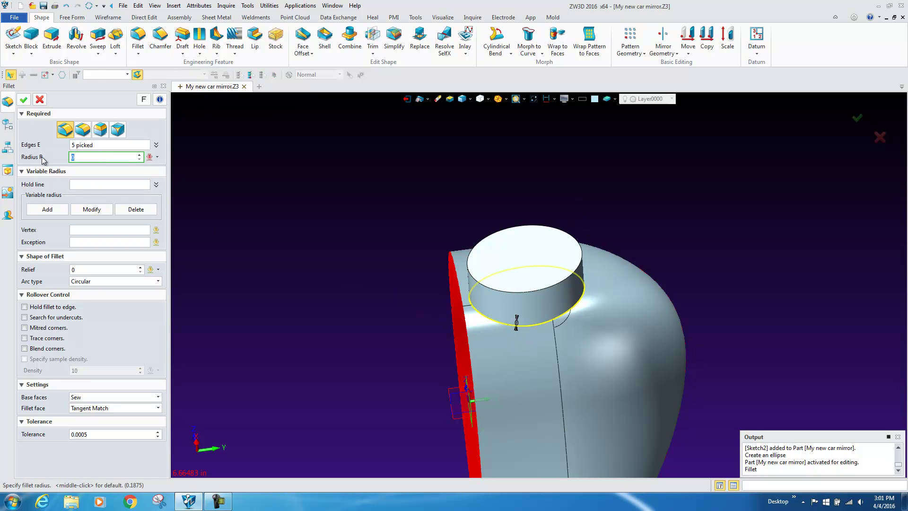
pyautogui.write('.062')
pyautogui.press('Return')
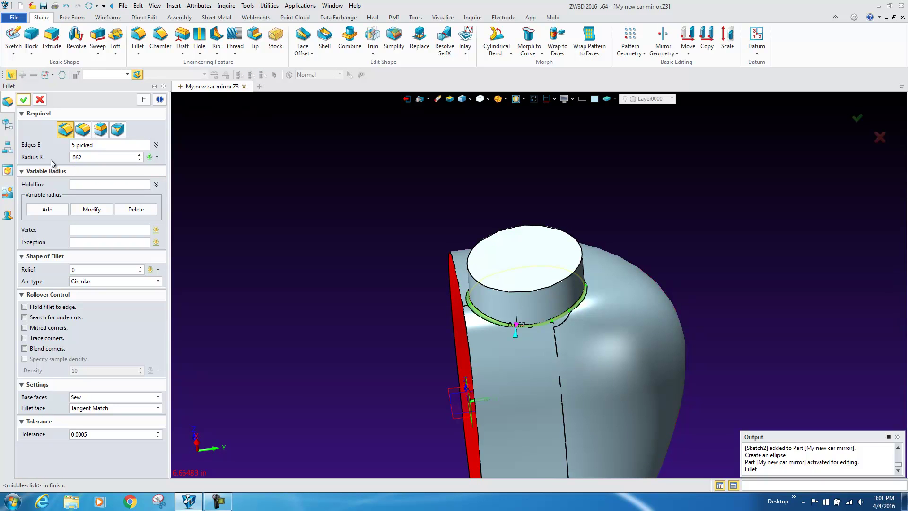
# Step: Set the boss fillet's radius to 0.125 in and create the fillet
pyautogui.click(83, 155)
pyautogui.write('.12')
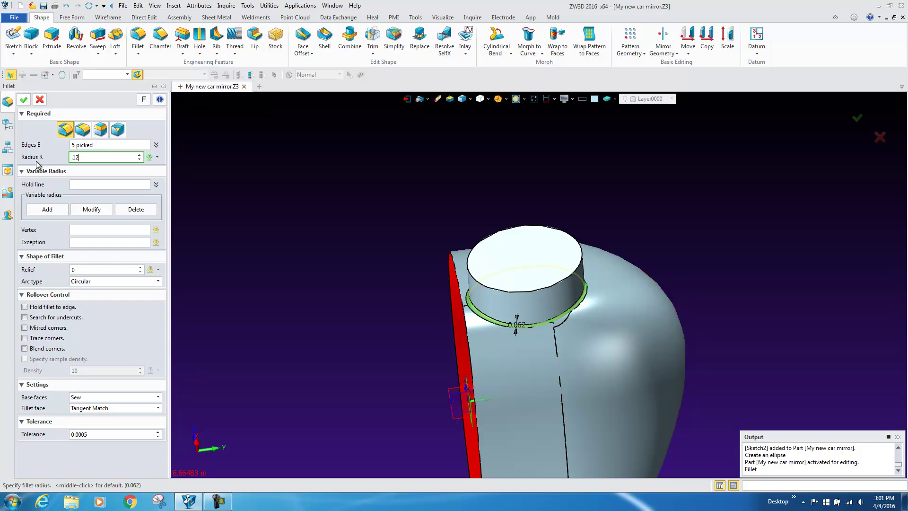
pyautogui.write('5')
pyautogui.press('Return')
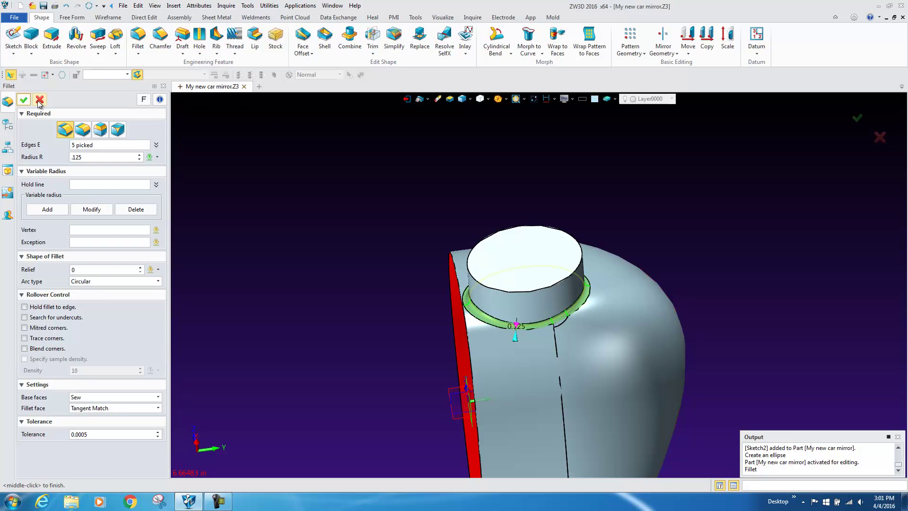
pyautogui.click(24, 100)
# Step: Examine the filleted boss junction from the housing's outer side and through its open side
pyautogui.press('Left')
pyautogui.press('Left')
pyautogui.press('Left')
pyautogui.press('Left')
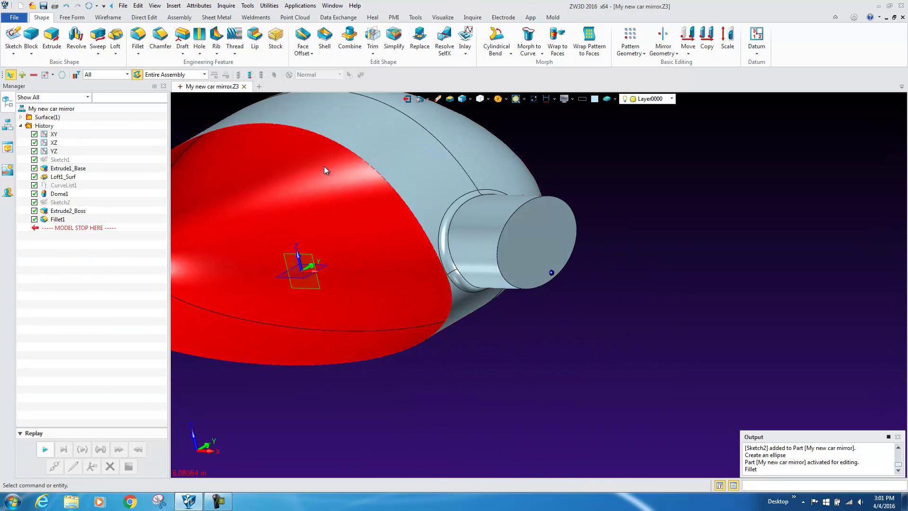
pyautogui.press('Left')
pyautogui.press('Left')
pyautogui.press('Left')
pyautogui.press('Left')
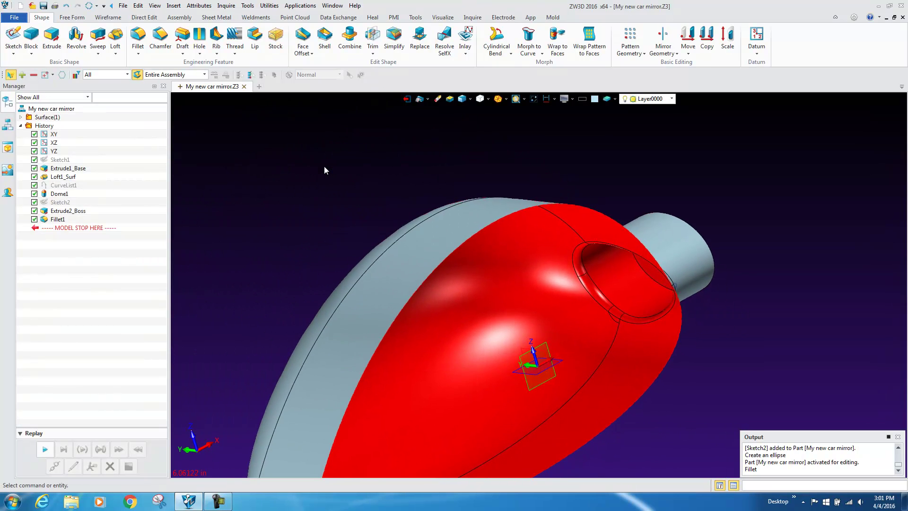
pyautogui.press('Left')
pyautogui.press('Left')
pyautogui.press('Left')
pyautogui.press('Left')
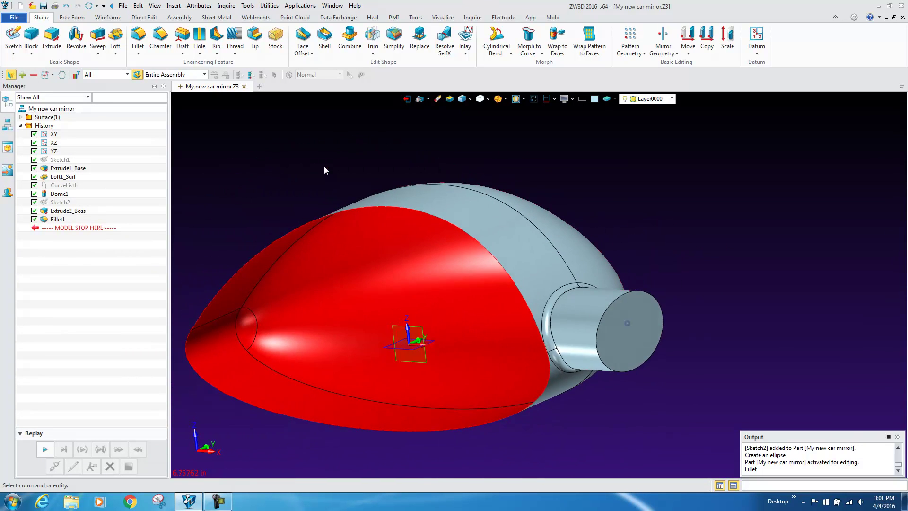
pyautogui.press('Left')
pyautogui.press('Left')
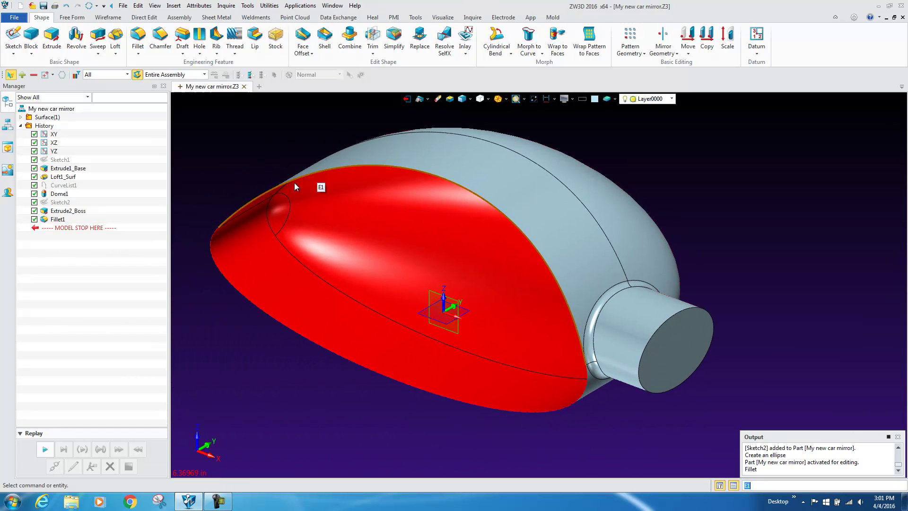
# Step: Shell the whole housing with a thickness of -0.0625 in, leaving the elliptical boss's end face open
pyautogui.click(67, 19)
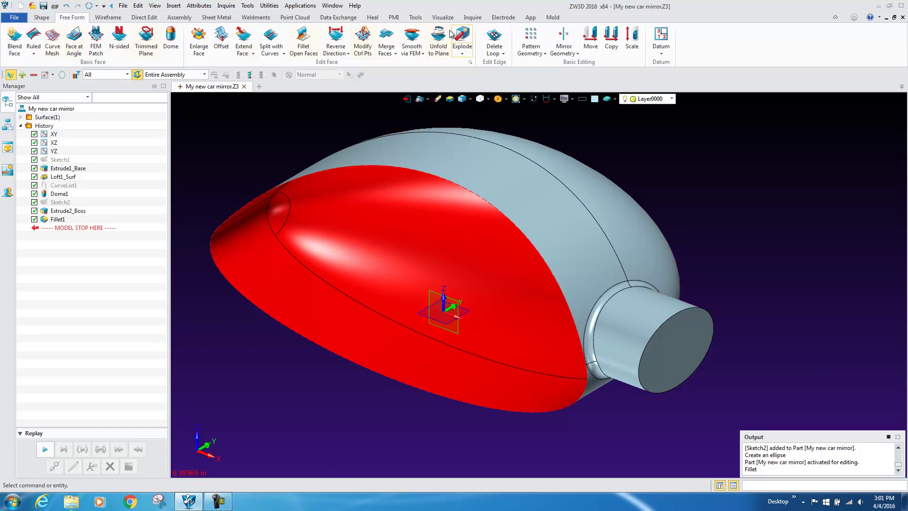
pyautogui.click(42, 18)
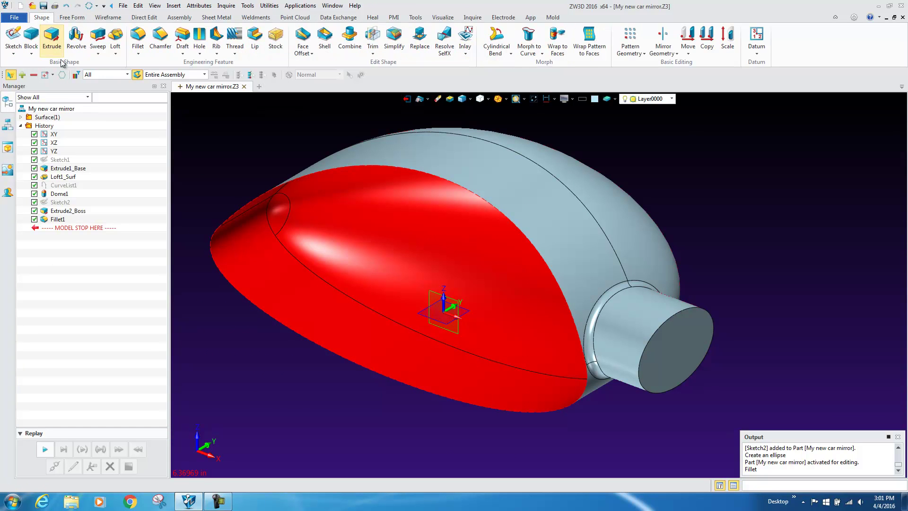
pyautogui.scroll(-1, 326, 287)
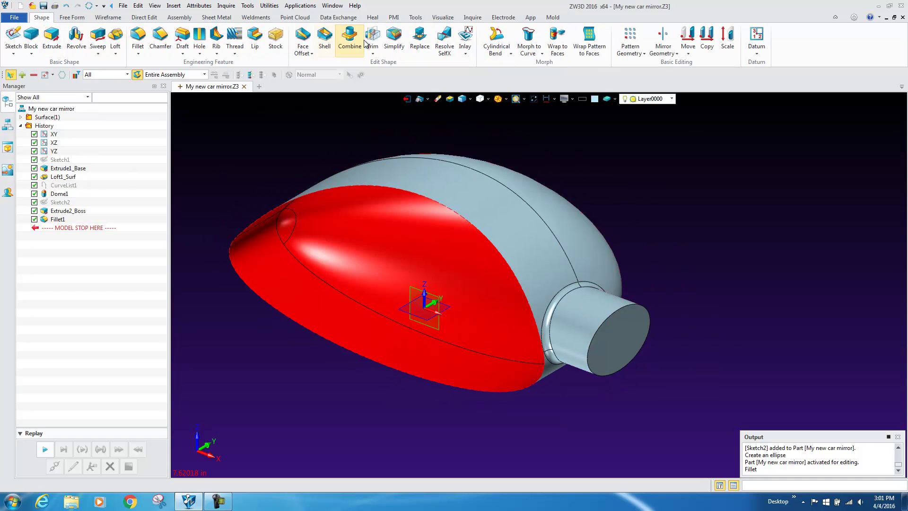
pyautogui.click(324, 38)
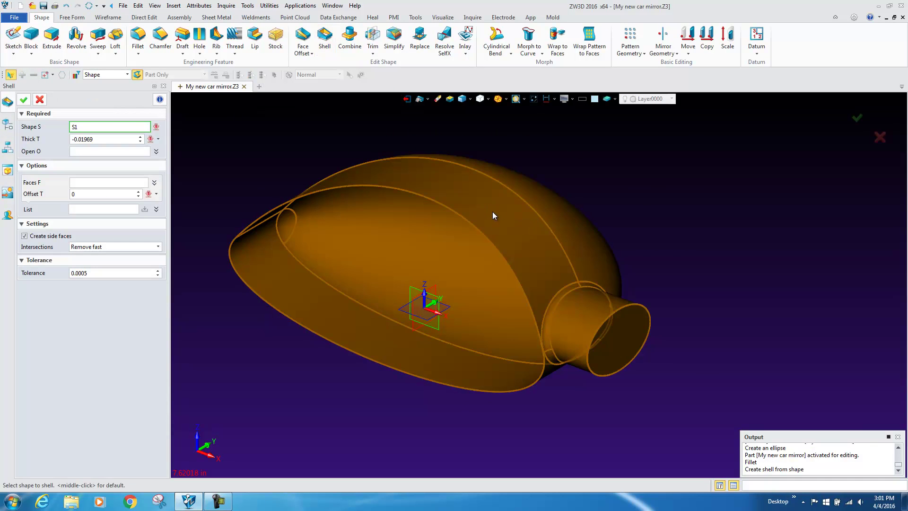
pyautogui.click(492, 212)
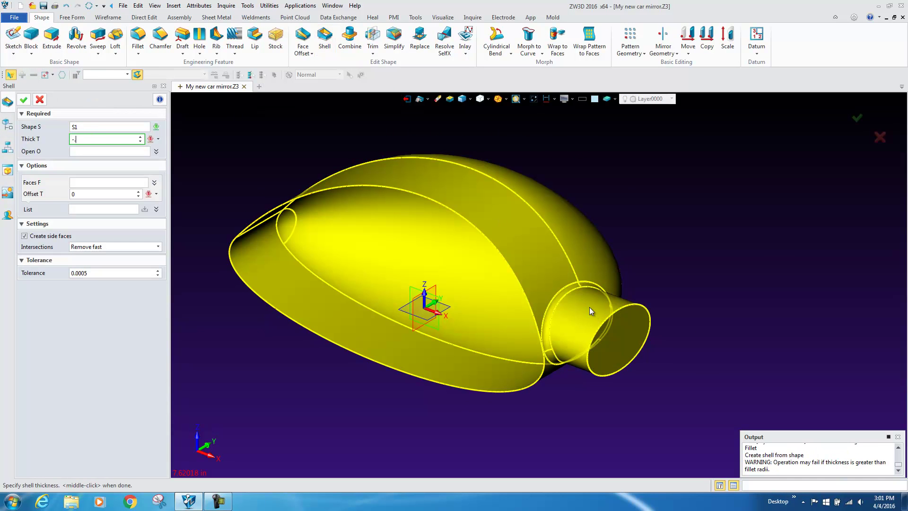
pyautogui.write('-.0625')
pyautogui.press('Return')
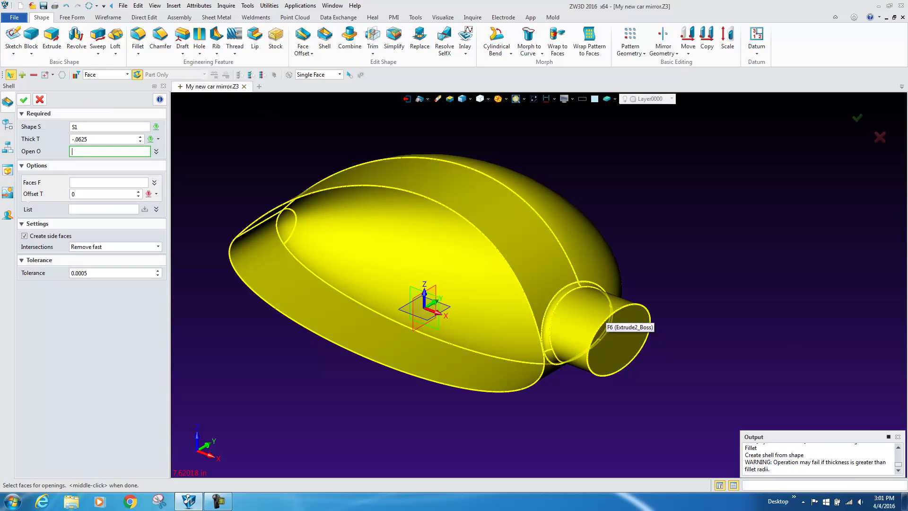
pyautogui.click(621, 370)
pyautogui.click(617, 358)
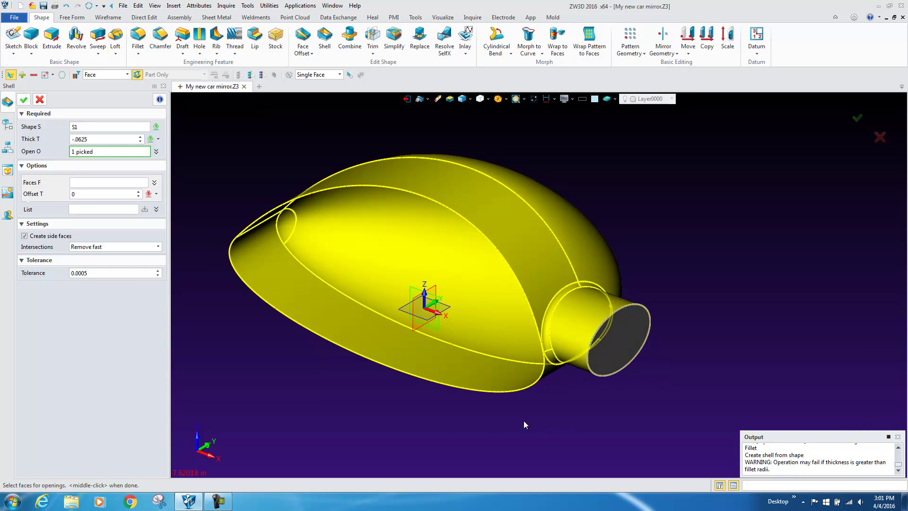
pyautogui.middleClick(437, 424)
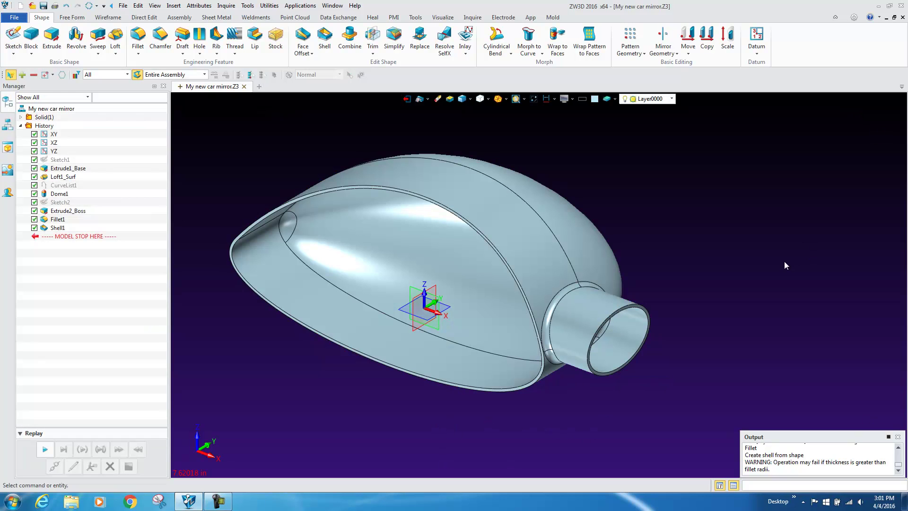
# Step: Check the shelled housing for open edges with Show Open Edges and close the check
pyautogui.press('Right')
pyautogui.press('Right')
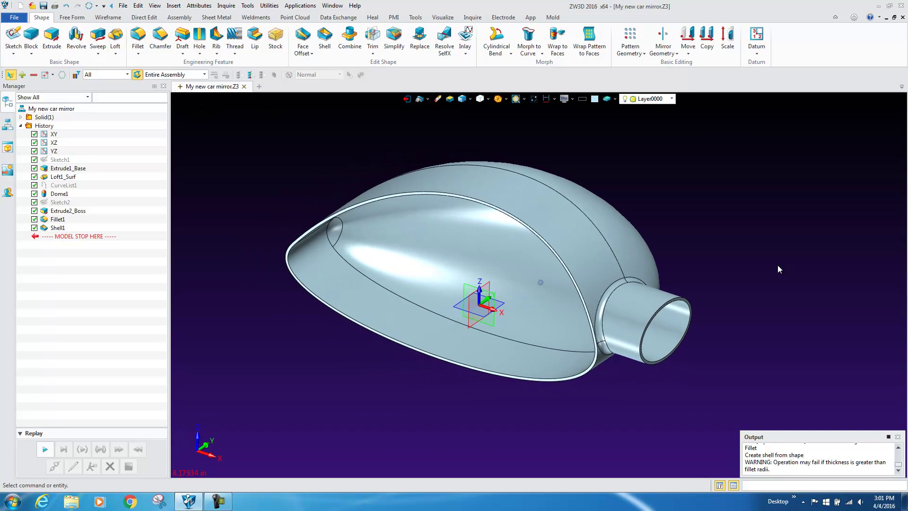
pyautogui.scroll(1, 777, 264)
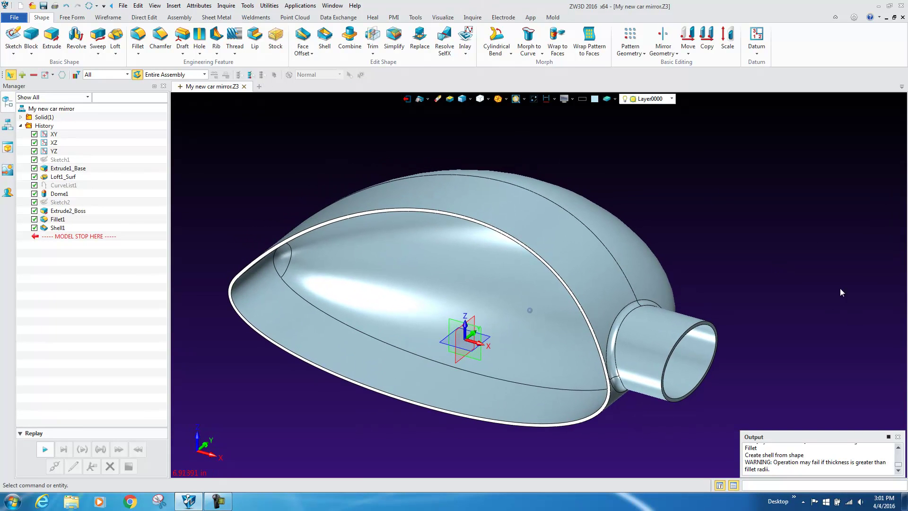
pyautogui.click(371, 19)
pyautogui.click(91, 42)
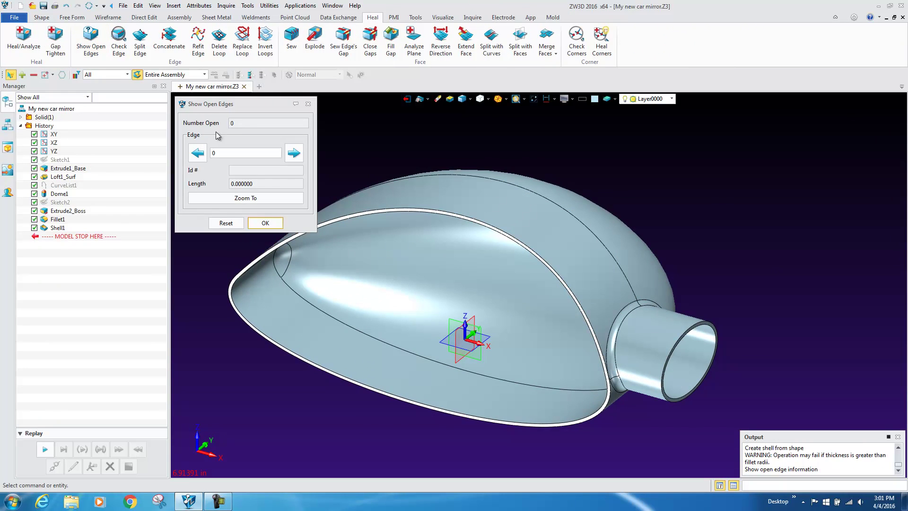
pyautogui.moveTo(250, 105); pyautogui.dragTo(184, 110)
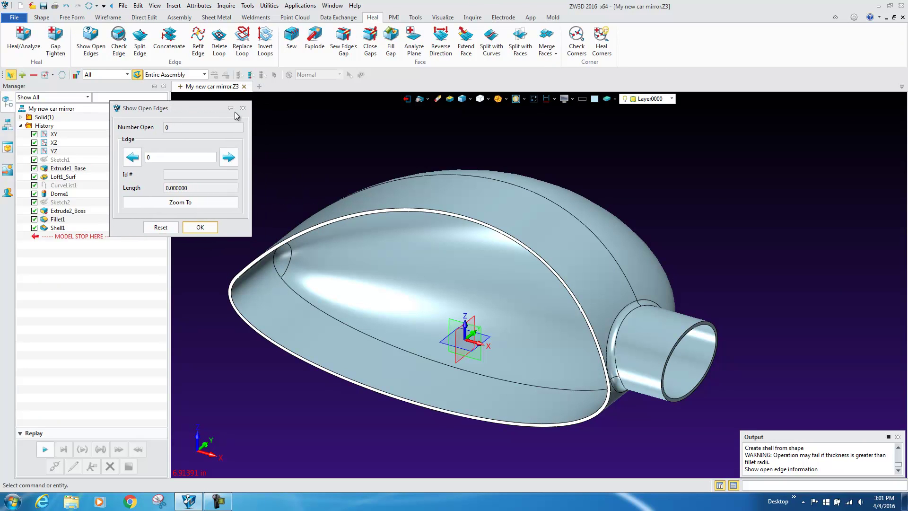
pyautogui.click(242, 109)
# Step: Start a new sketch on the default XY plane
pyautogui.press('Right')
pyautogui.press('Right')
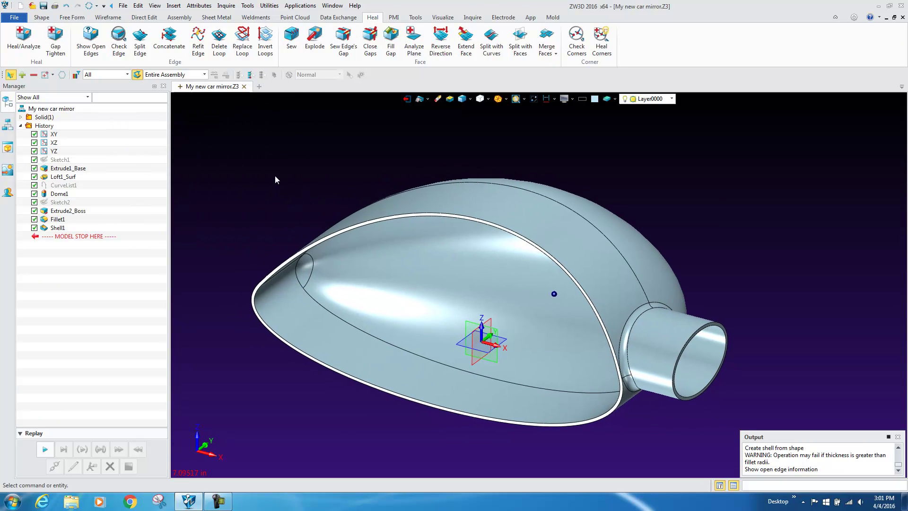
pyautogui.moveTo(276, 174); pyautogui.dragTo(452, 260, button='right')
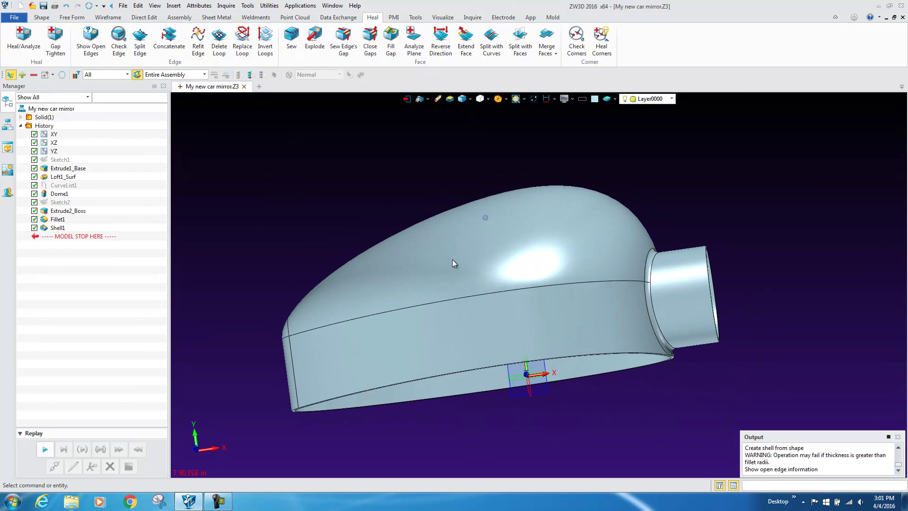
pyautogui.rightClick(286, 218)
pyautogui.click(318, 282)
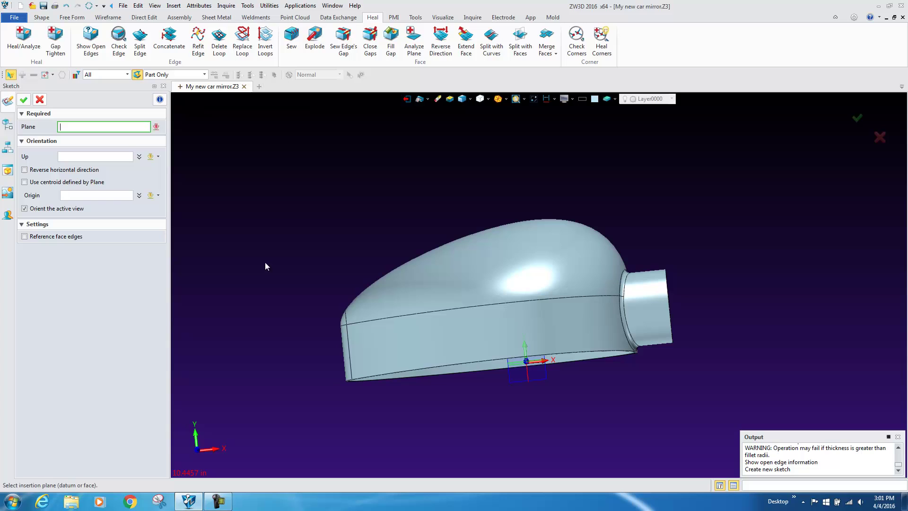
pyautogui.middleClick(250, 286)
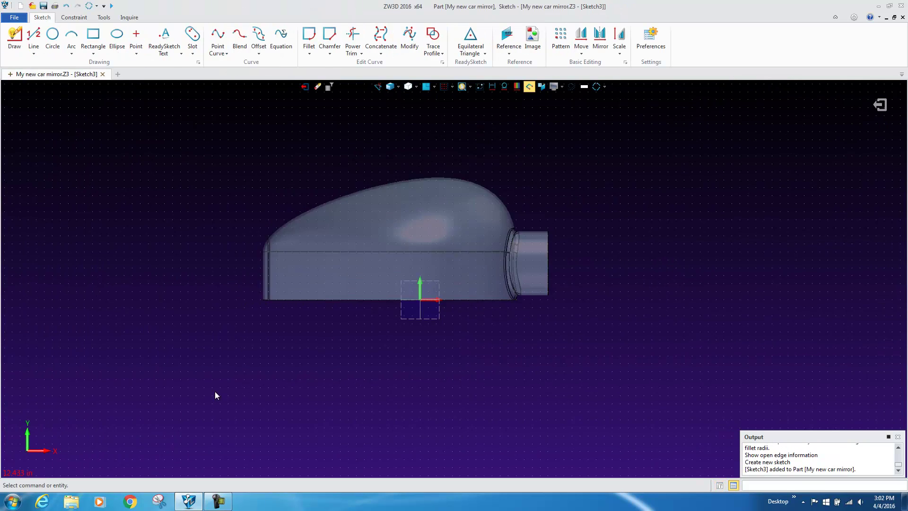
# Step: Draw an open degree 3 curve through four points, running roughly vertically beyond the boss's open end, and finish the sketch
pyautogui.click(217, 36)
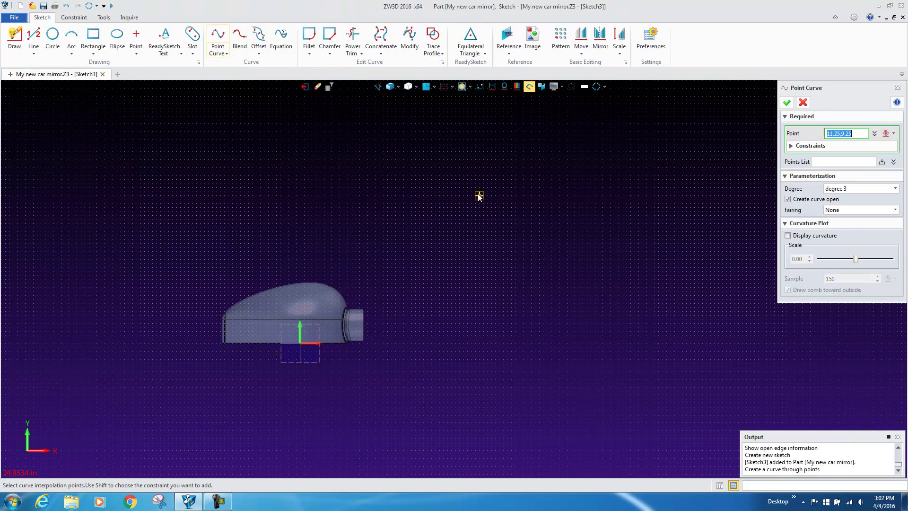
pyautogui.click(419, 104)
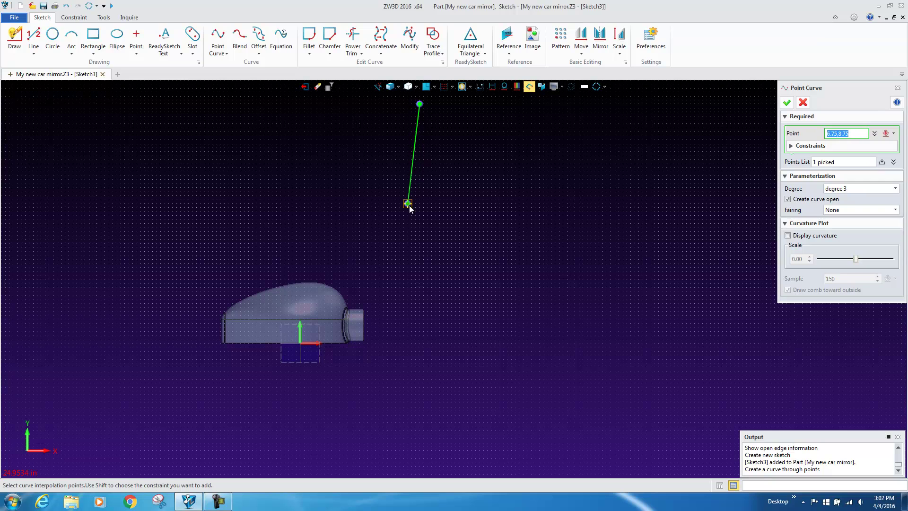
pyautogui.click(408, 207)
pyautogui.click(403, 323)
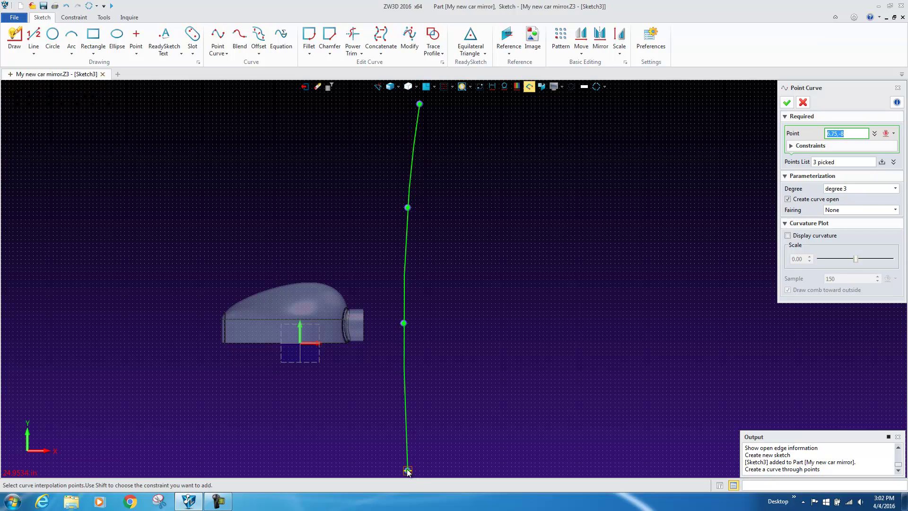
pyautogui.click(408, 471)
pyautogui.middleClick(432, 440)
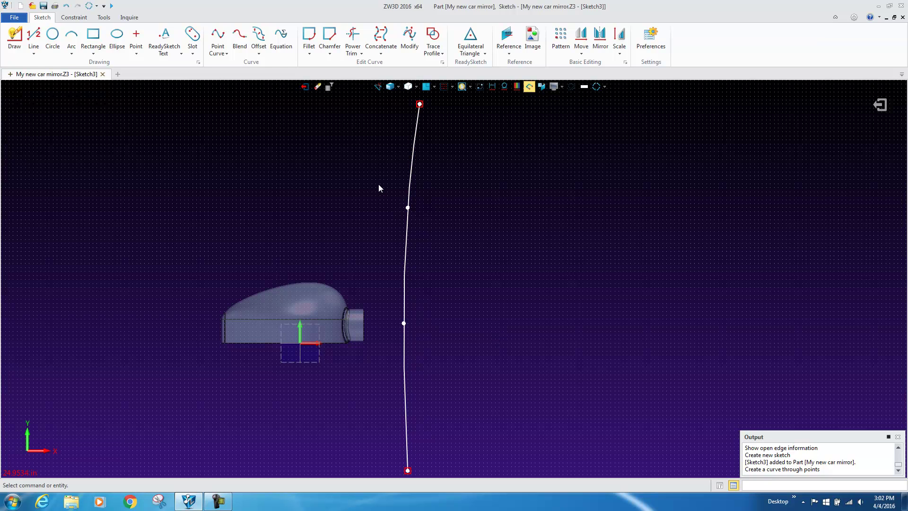
pyautogui.click(304, 87)
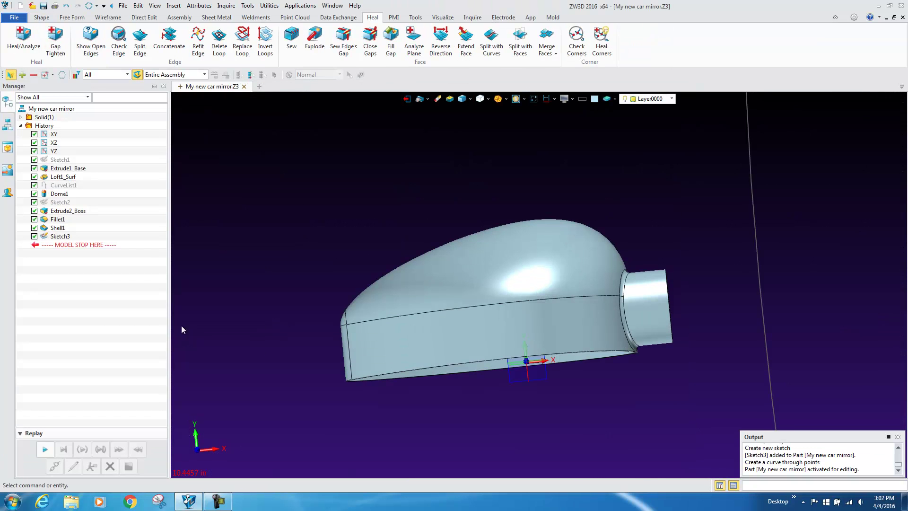
# Step: Start another new sketch on the XZ datum plane
pyautogui.rightClick(281, 189)
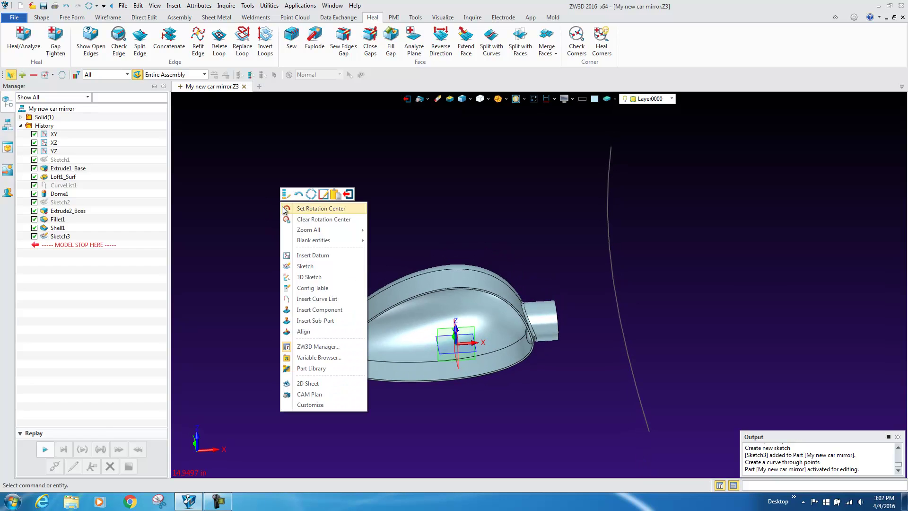
pyautogui.click(305, 266)
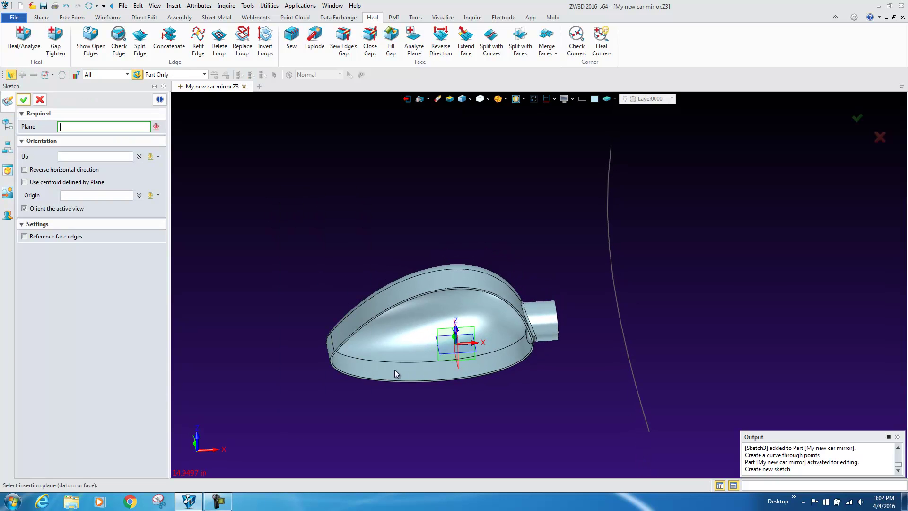
pyautogui.click(436, 331)
pyautogui.middleClick(312, 339)
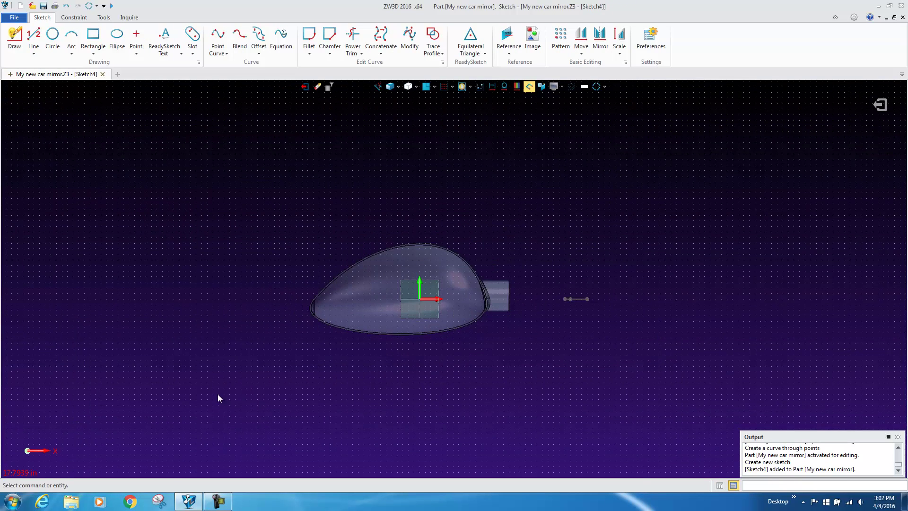
# Step: Draw a long, bowed degree 3 curve through five points beyond the boss's open end and finish the sketch
pyautogui.scroll(-2, 218, 398)
pyautogui.scroll(-1, 160, 430)
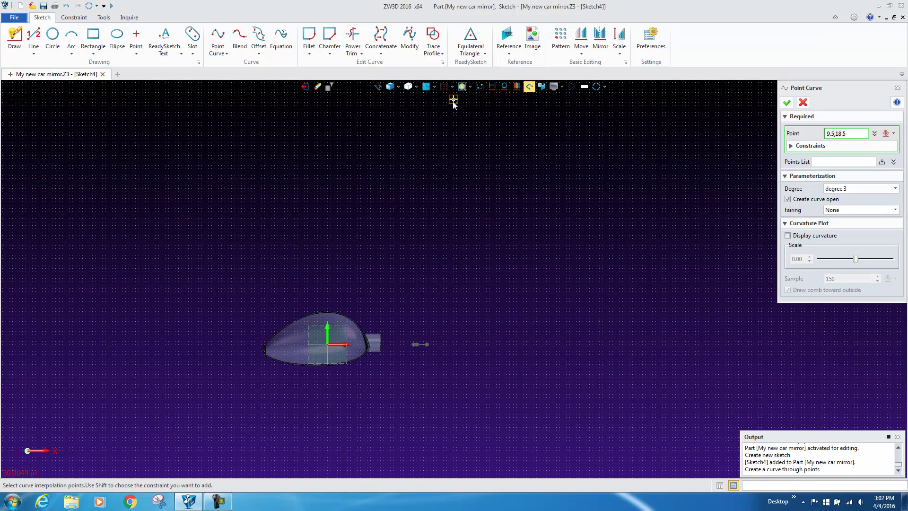
pyautogui.click(414, 262)
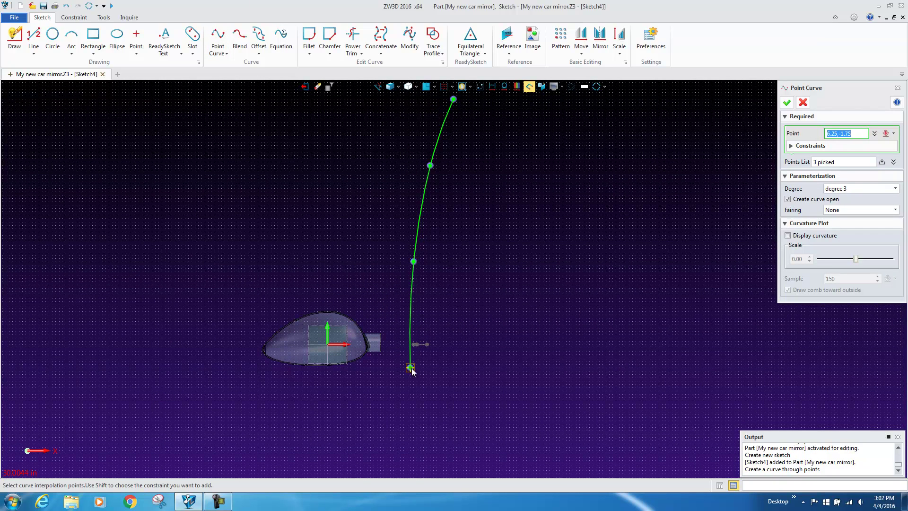
pyautogui.click(410, 377)
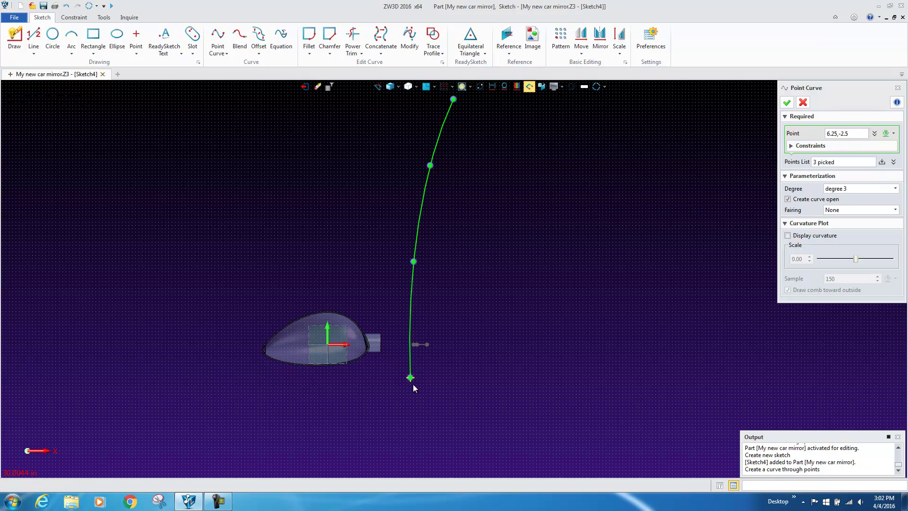
pyautogui.click(416, 470)
pyautogui.middleClick(490, 365)
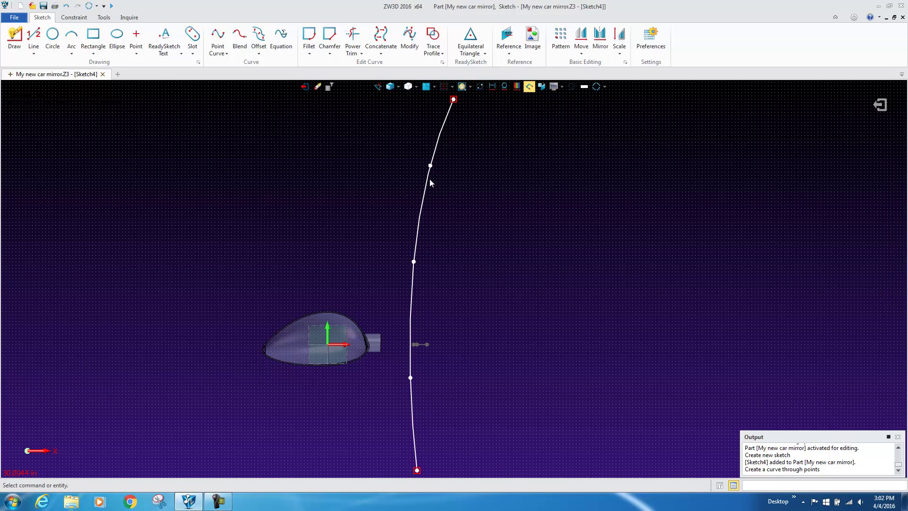
pyautogui.click(305, 87)
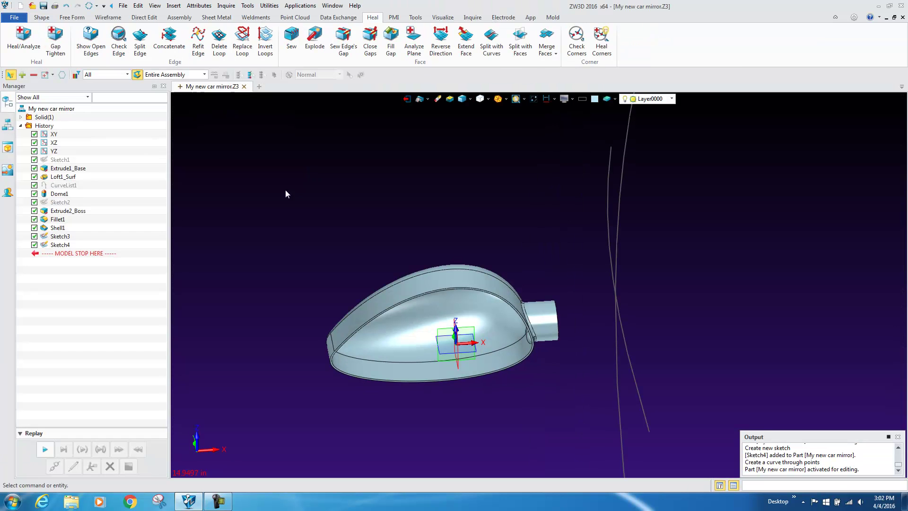
# Step: Sweep the Sketch3 curve along the bowed Sketch4 curve as a separate base surface
pyautogui.click(43, 18)
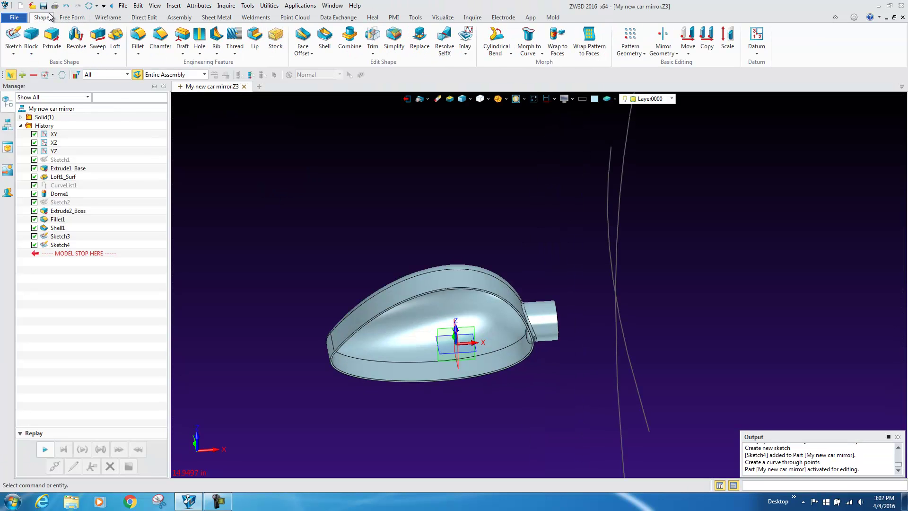
pyautogui.click(98, 35)
pyautogui.click(462, 232)
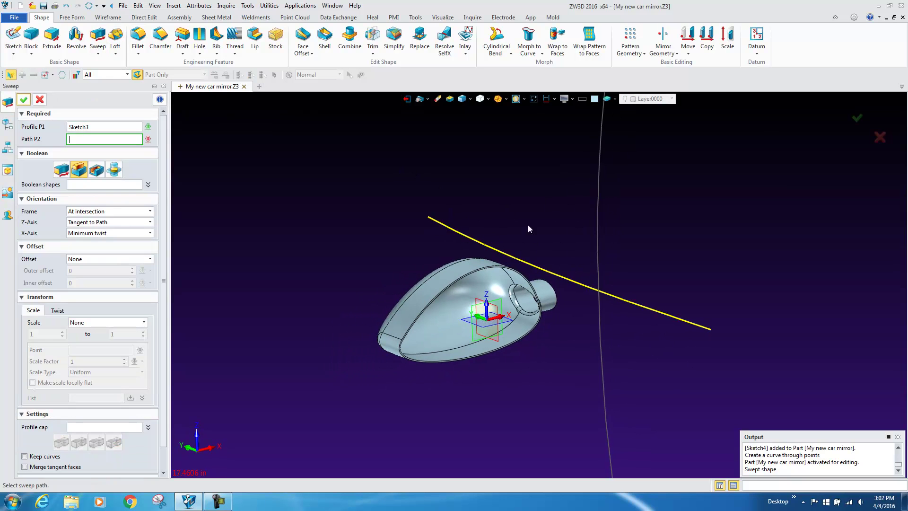
pyautogui.click(599, 220)
pyautogui.click(600, 218)
pyautogui.moveTo(326, 221); pyautogui.dragTo(240, 186, button='right')
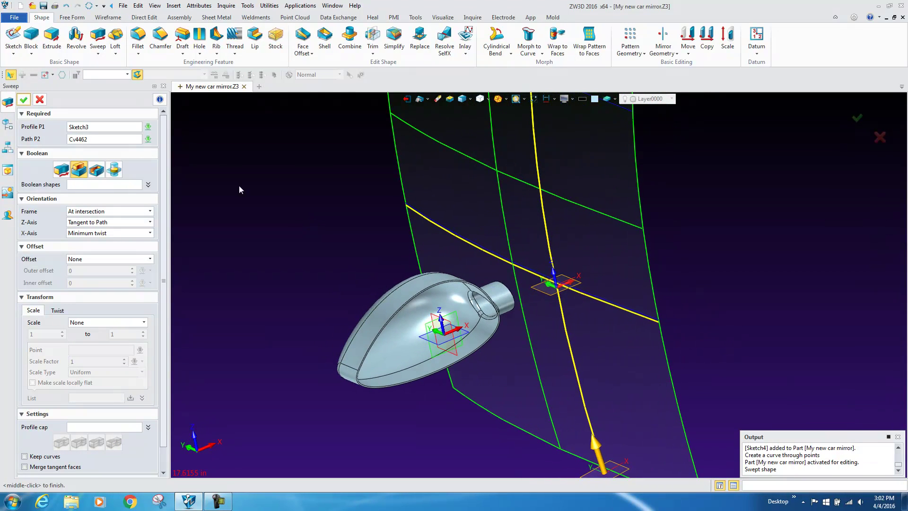
pyautogui.click(61, 169)
pyautogui.click(23, 99)
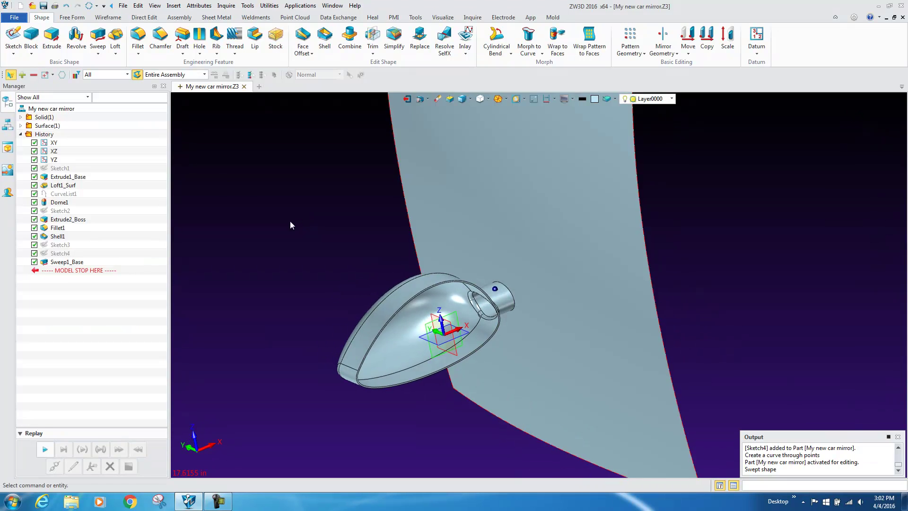
# Step: Start a Curve on Face Thru Pts with degree 3 on the swept surface beside the mirror boss
pyautogui.moveTo(290, 220); pyautogui.dragTo(403, 306, button='right')
pyautogui.scroll(4, 357, 244)
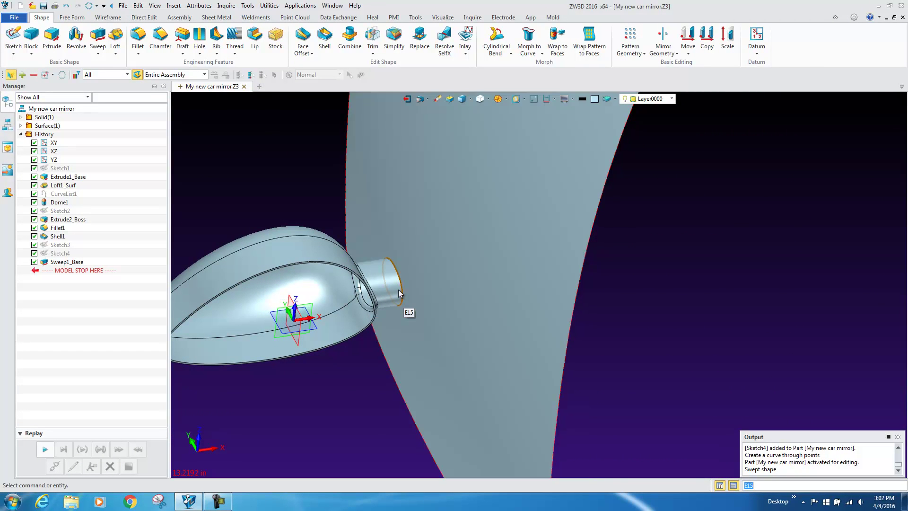
pyautogui.moveTo(485, 260); pyautogui.dragTo(578, 316, button='right')
pyautogui.scroll(3, 578, 316)
pyautogui.scroll(2, 296, 123)
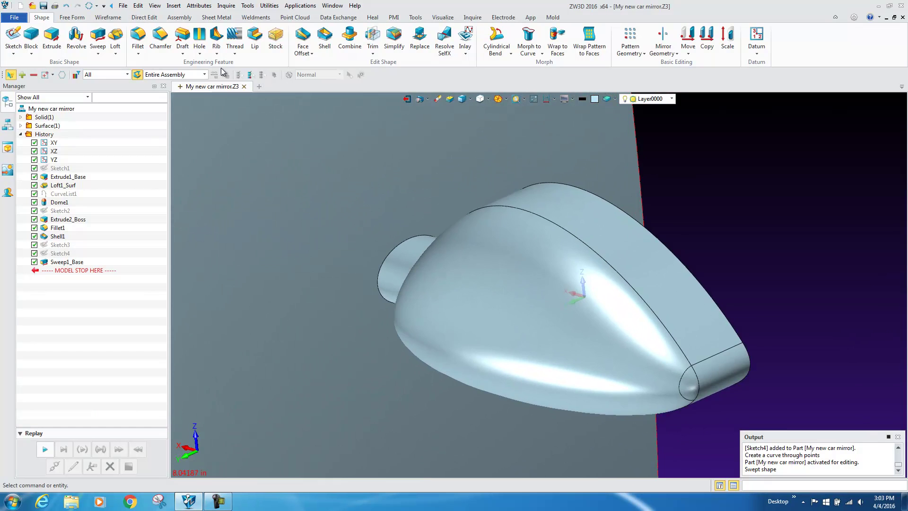
pyautogui.click(108, 17)
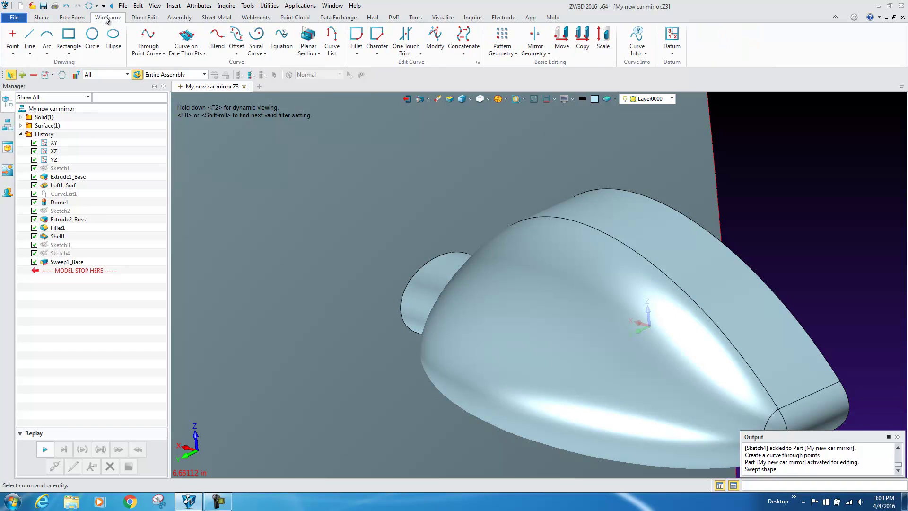
pyautogui.click(189, 52)
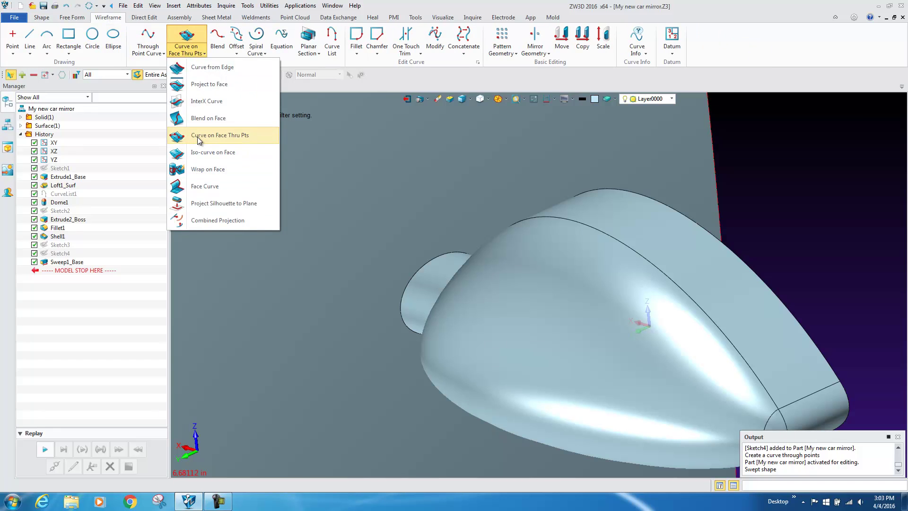
pyautogui.click(199, 136)
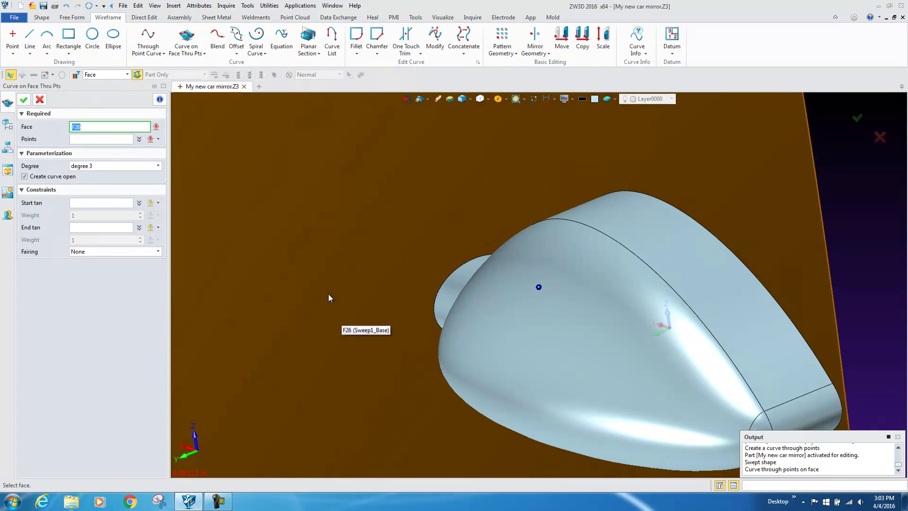
pyautogui.click(329, 293)
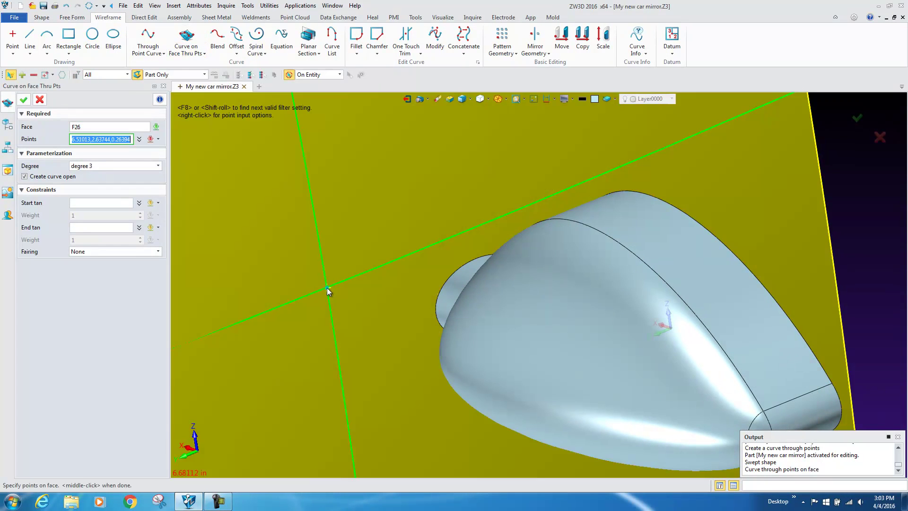
pyautogui.click(328, 288)
# Step: Switch the model to wireframe display to expose the swept surface area facing the boss's open end
pyautogui.press('Down')
pyautogui.press('Down')
pyautogui.press('Down')
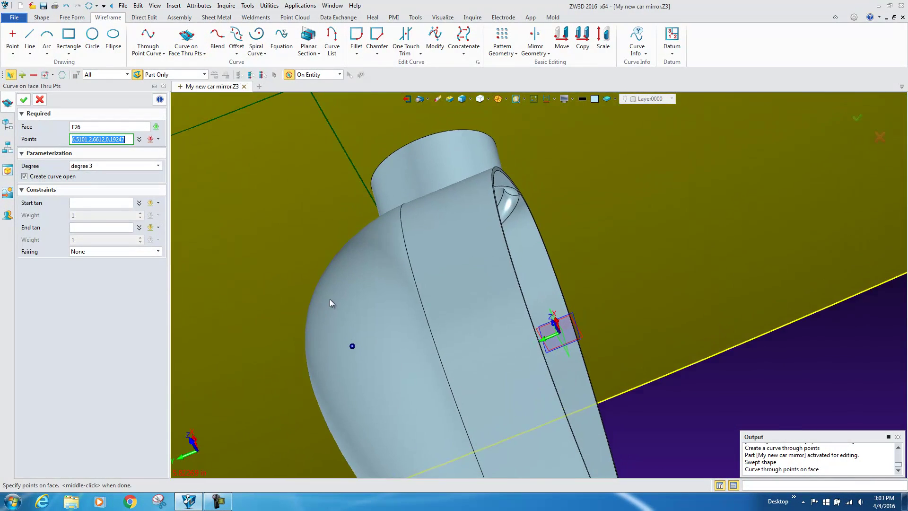
pyautogui.press('Down')
pyautogui.press('Down')
pyautogui.press('Down')
pyautogui.press('Down')
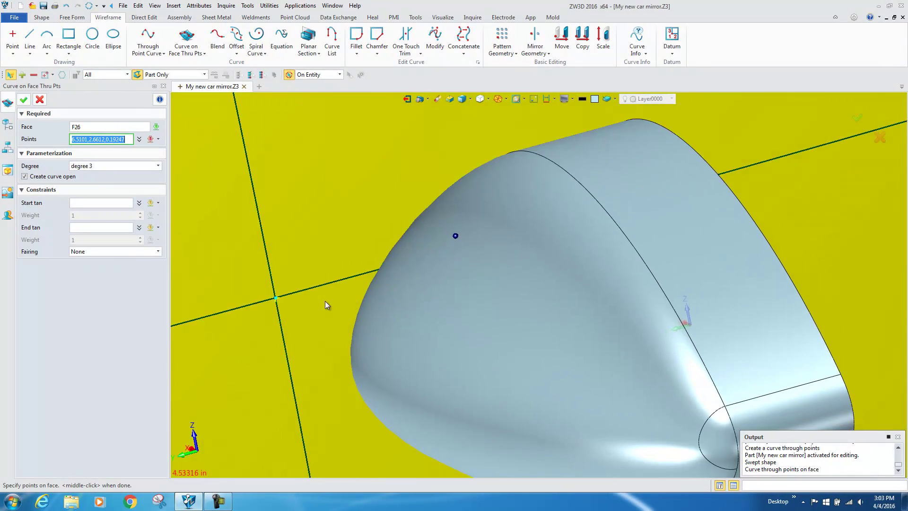
pyautogui.click(463, 99)
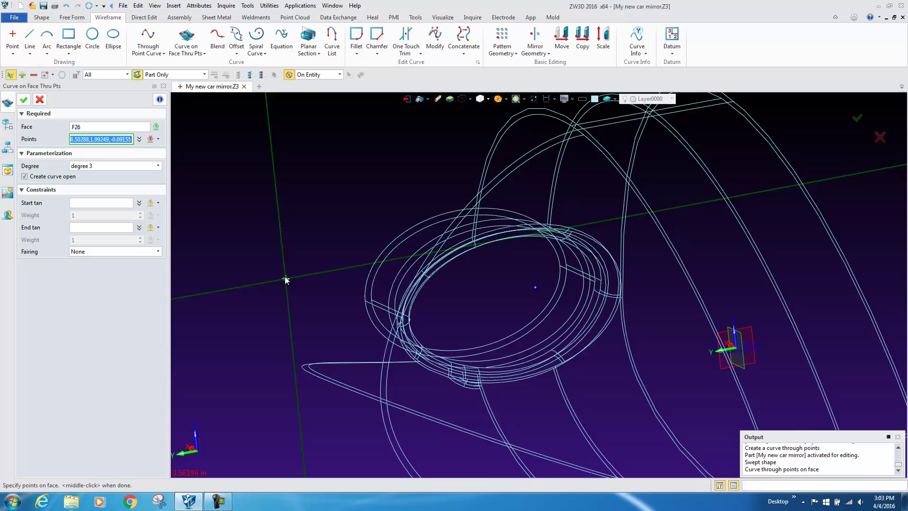
pyautogui.press('Left')
pyautogui.press('Left')
pyautogui.press('Left')
pyautogui.press('Left')
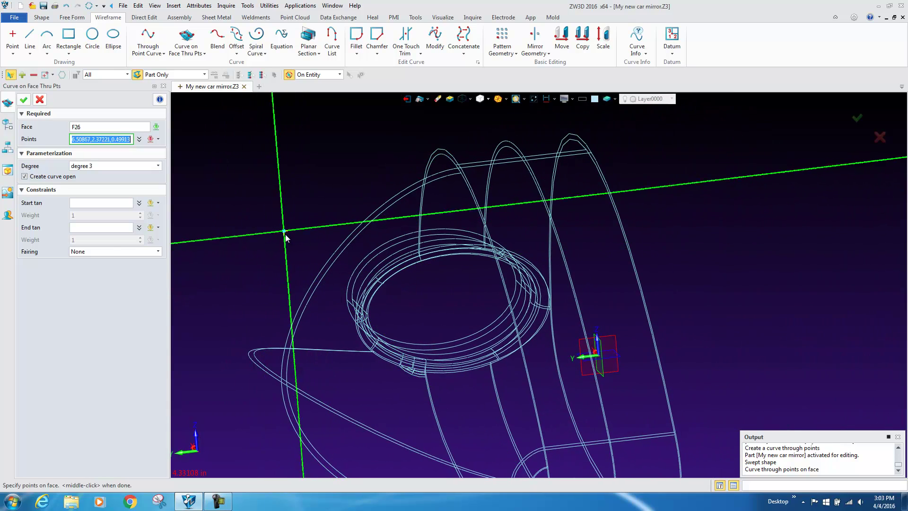
pyautogui.moveTo(288, 241); pyautogui.dragTo(280, 270, button='right')
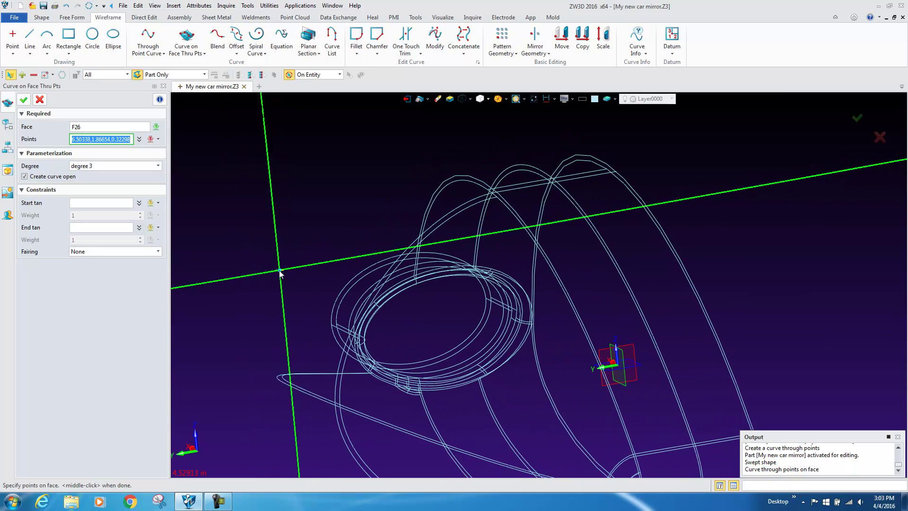
# Step: Create a closed degree 3 curve through four points on the swept surface, turning off Create curve open
pyautogui.click(271, 278)
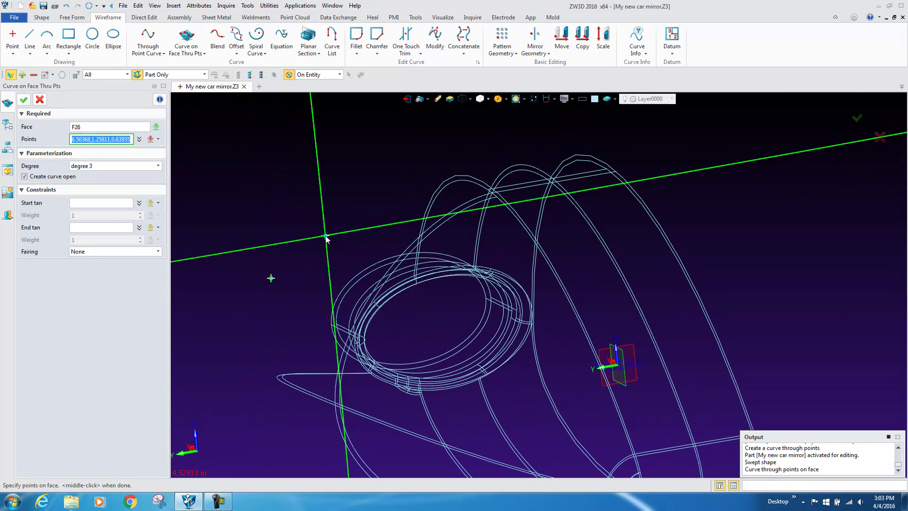
pyautogui.click(328, 230)
pyautogui.click(366, 258)
pyautogui.moveTo(366, 258); pyautogui.dragTo(387, 260, button='right')
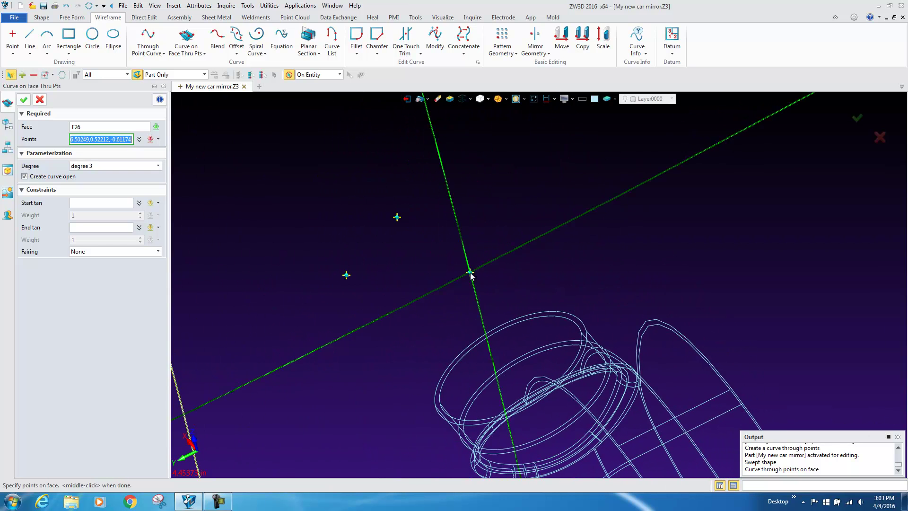
pyautogui.click(461, 256)
pyautogui.click(407, 305)
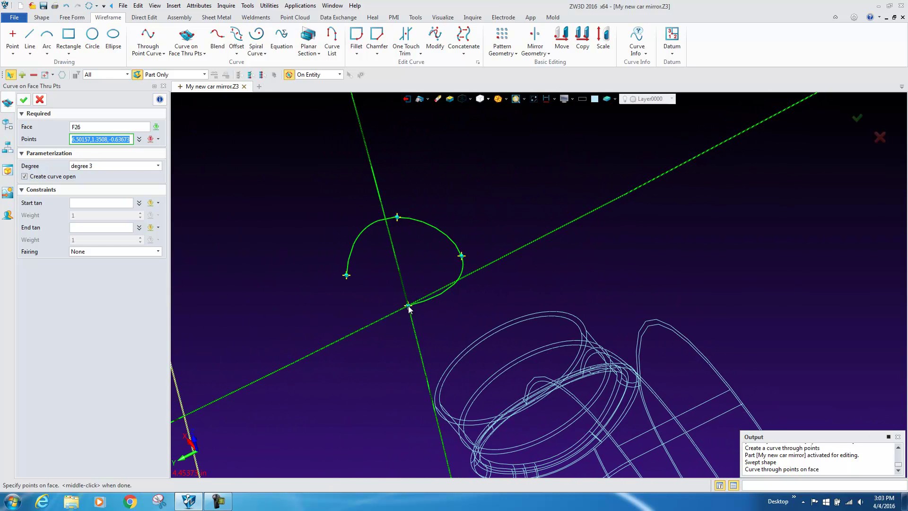
pyautogui.click(37, 181)
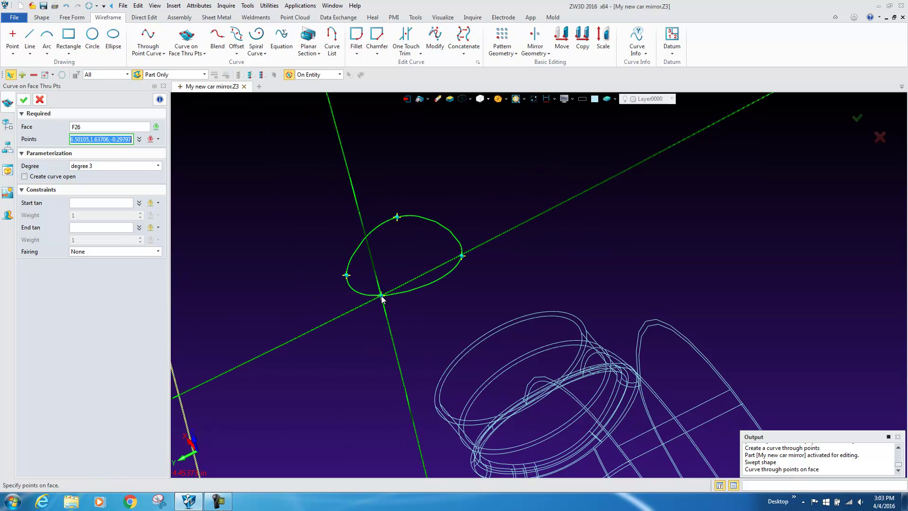
pyautogui.click(404, 292)
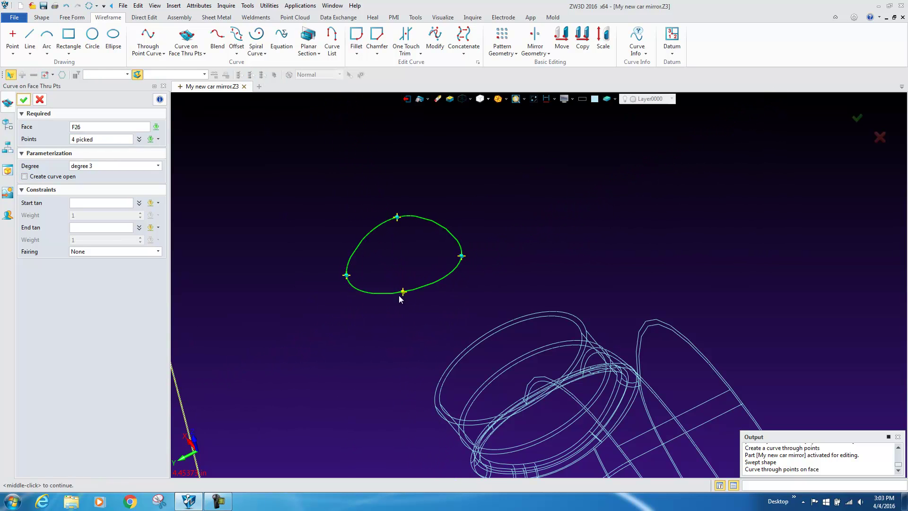
pyautogui.click(24, 100)
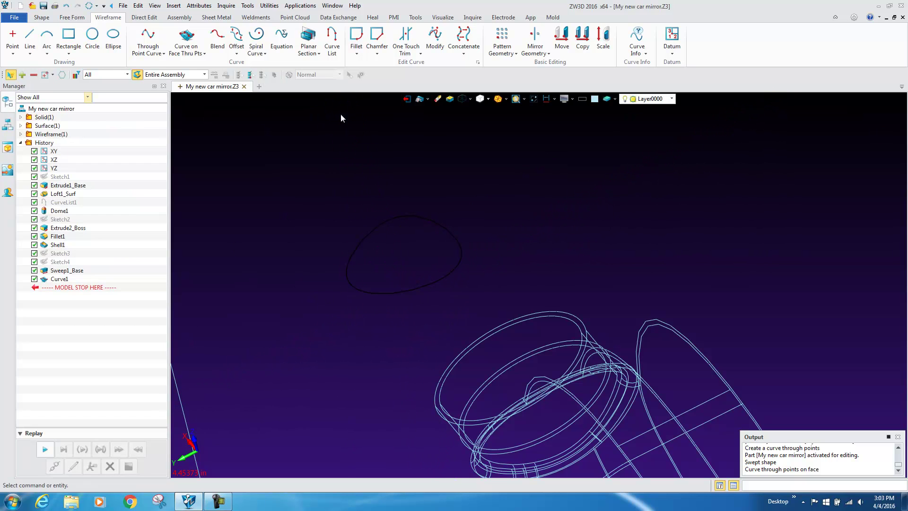
# Step: Restore shaded display and choose the mirror housing solid as the Morph to Curve geometry using the Shape pick filter
pyautogui.click(462, 100)
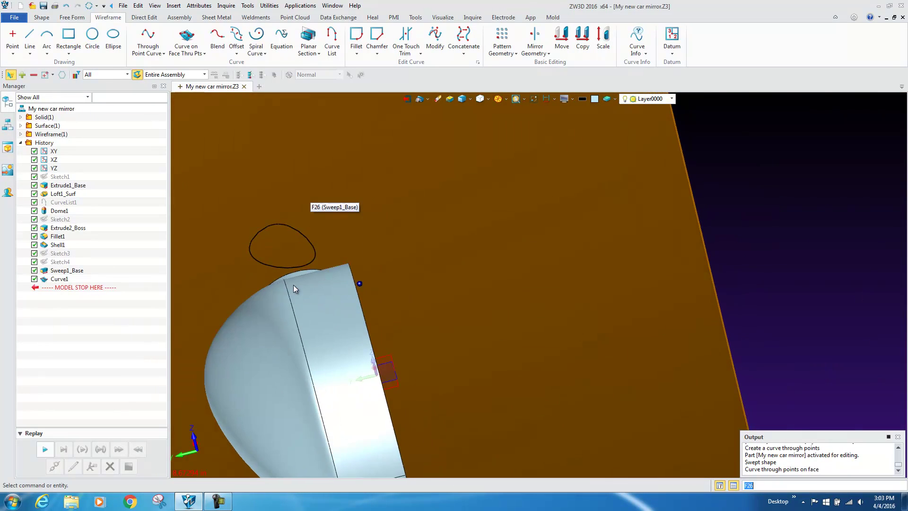
pyautogui.moveTo(294, 284)
pyautogui.mouseDown(button='middle')
pyautogui.moveTo(438, 346)
pyautogui.moveTo(512, 277)
pyautogui.moveTo(404, 357)
pyautogui.moveTo(391, 330)
pyautogui.moveTo(321, 269)
pyautogui.mouseUp(button='middle')
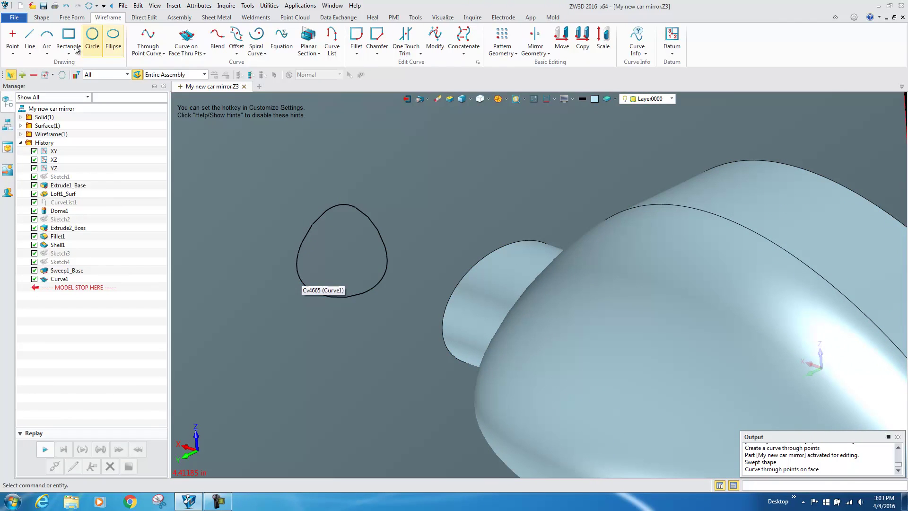
pyautogui.click(72, 17)
pyautogui.click(42, 18)
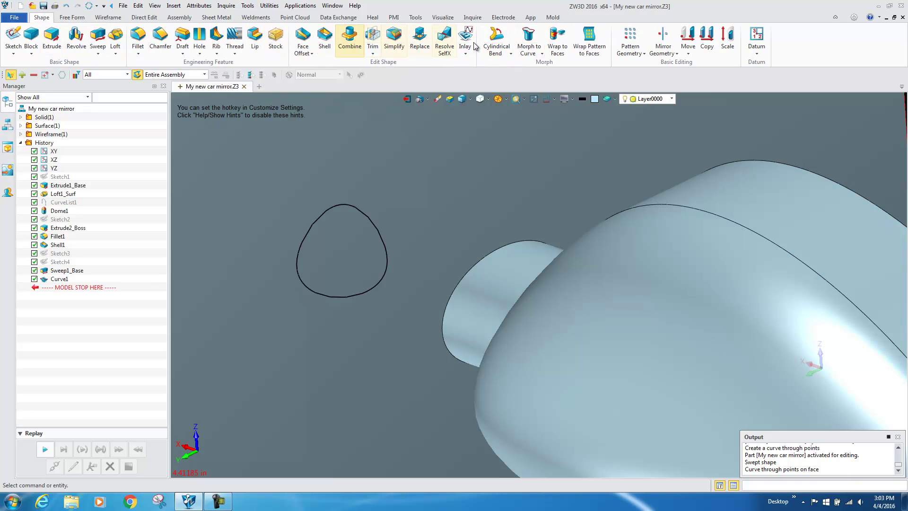
pyautogui.click(542, 53)
pyautogui.click(536, 118)
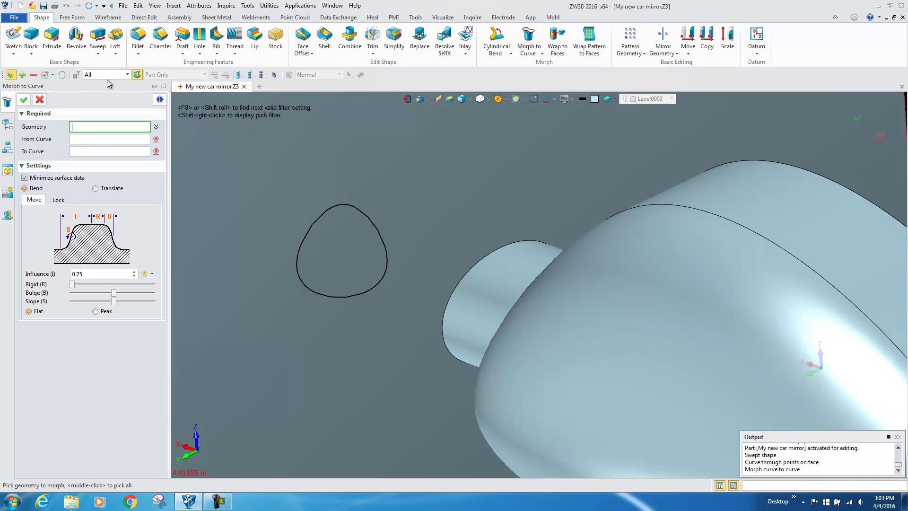
pyautogui.click(106, 74)
pyautogui.click(95, 87)
pyautogui.click(503, 311)
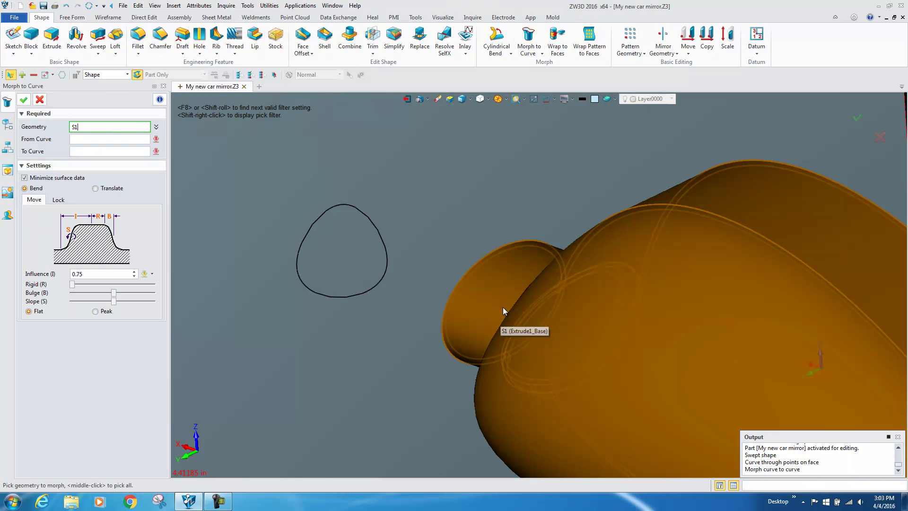
pyautogui.click(530, 317)
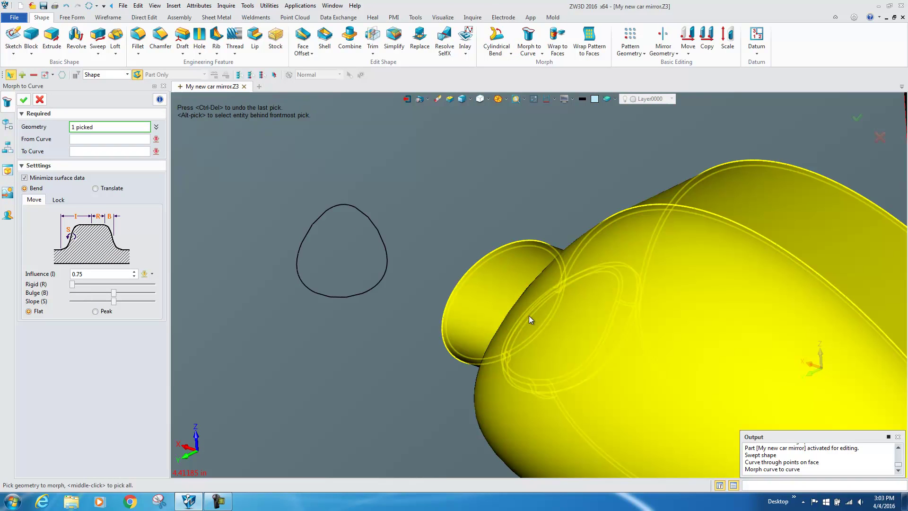
# Step: Morph the boss's open end edge onto the closed curve on the swept surface, using Bend with an influence of 0.75
pyautogui.click(441, 309)
pyautogui.click(314, 232)
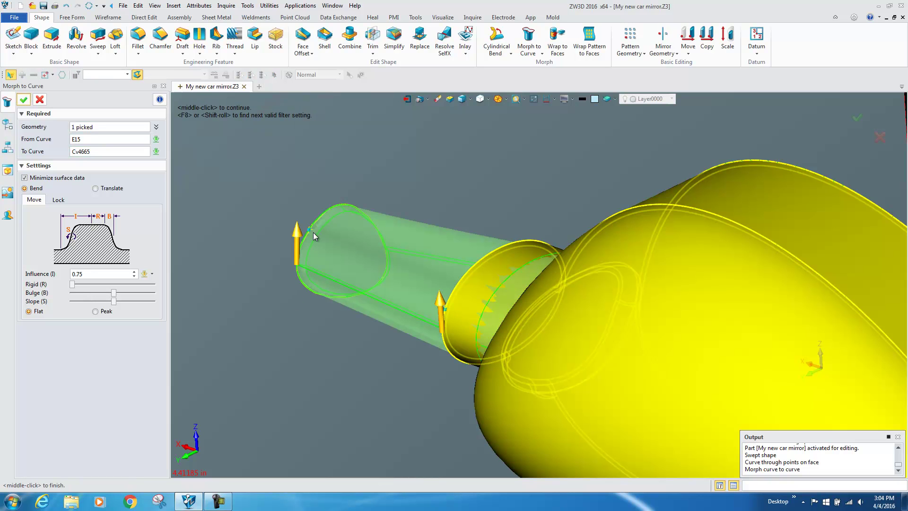
pyautogui.click(84, 276)
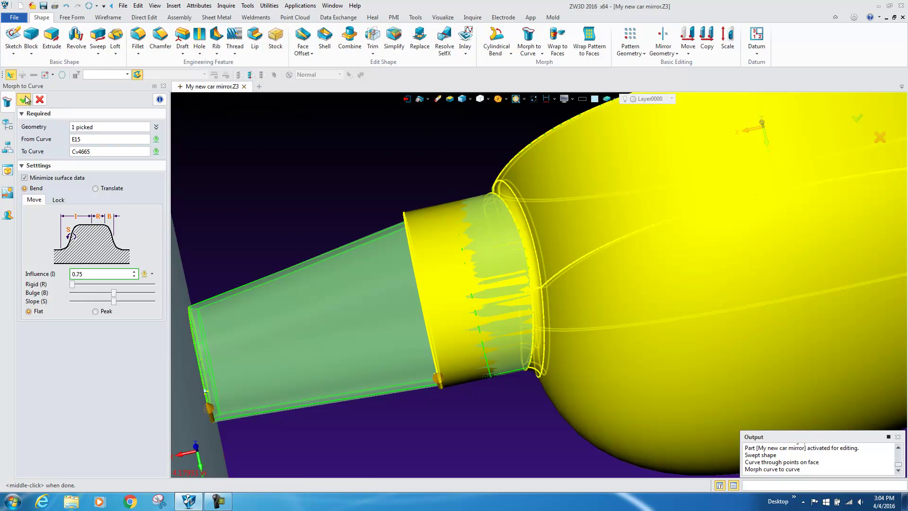
pyautogui.middleClick(232, 172)
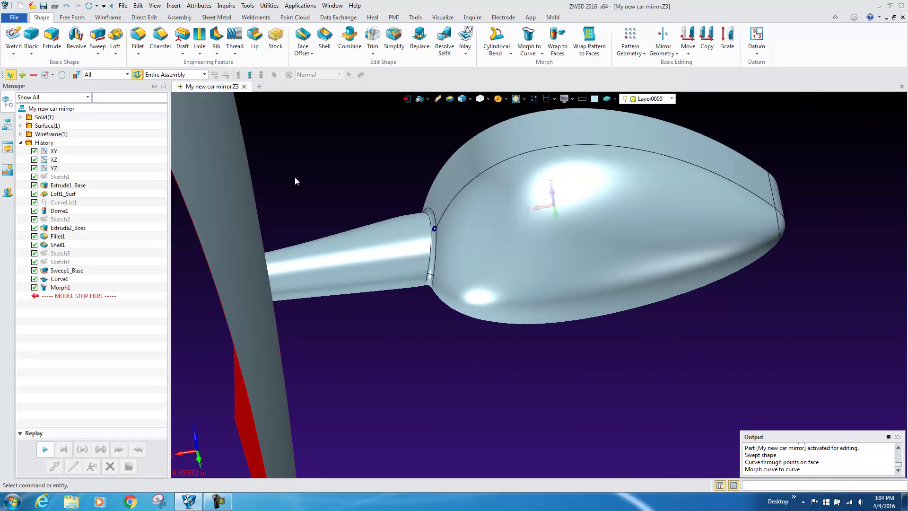
# Step: Examine the morphed mirror arm from several sides, including its junction with the swept surface and the housing interior
pyautogui.press('Left')
pyautogui.press('Left')
pyautogui.press('Left')
pyautogui.press('Left')
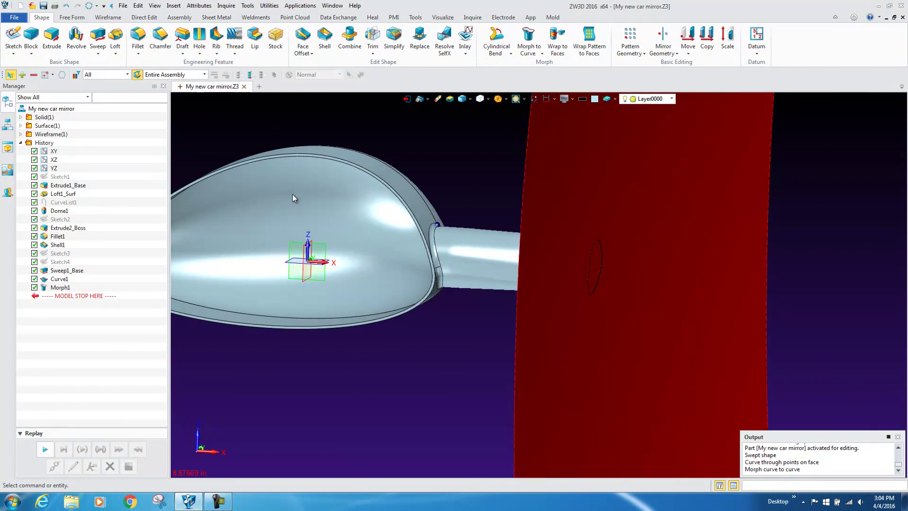
pyautogui.press('Right')
pyautogui.press('Right')
pyautogui.press('Right')
pyautogui.press('Right')
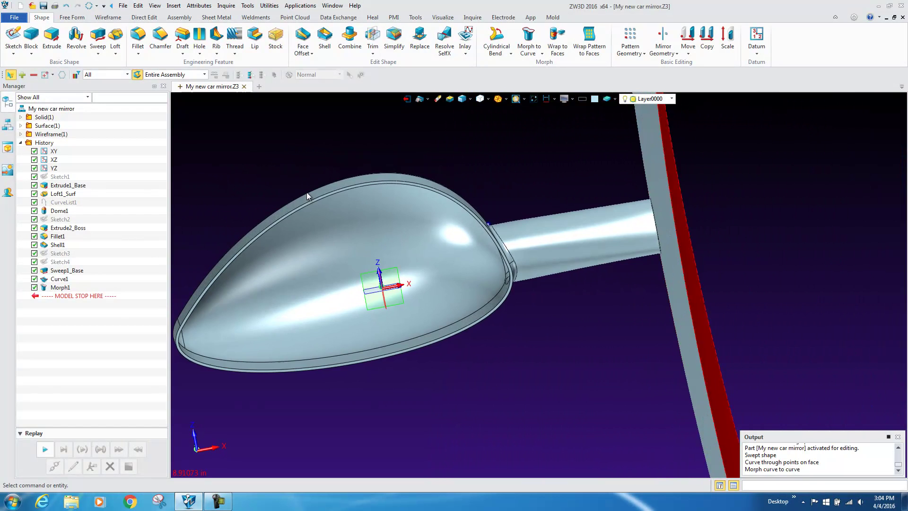
pyautogui.press('Left')
pyautogui.press('Left')
pyautogui.press('Left')
pyautogui.press('Left')
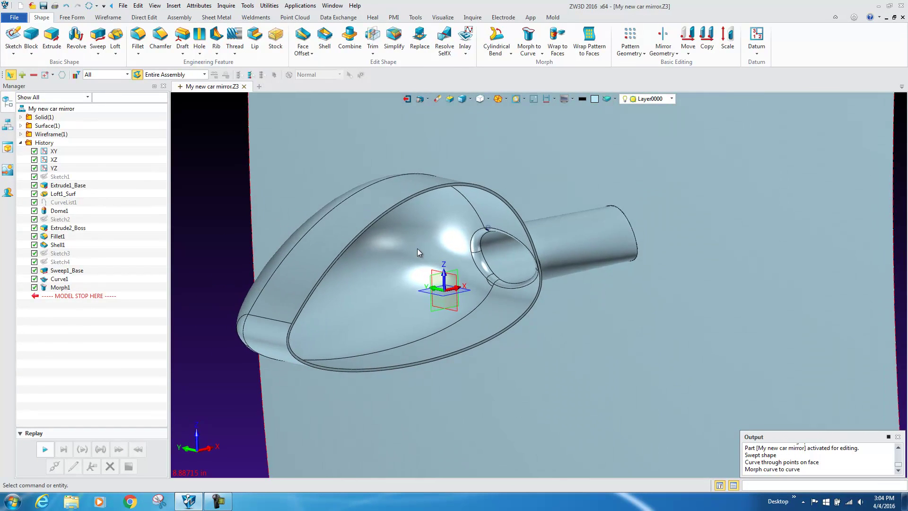
pyautogui.press('Left')
pyautogui.press('Left')
pyautogui.press('Left')
pyautogui.press('Left')
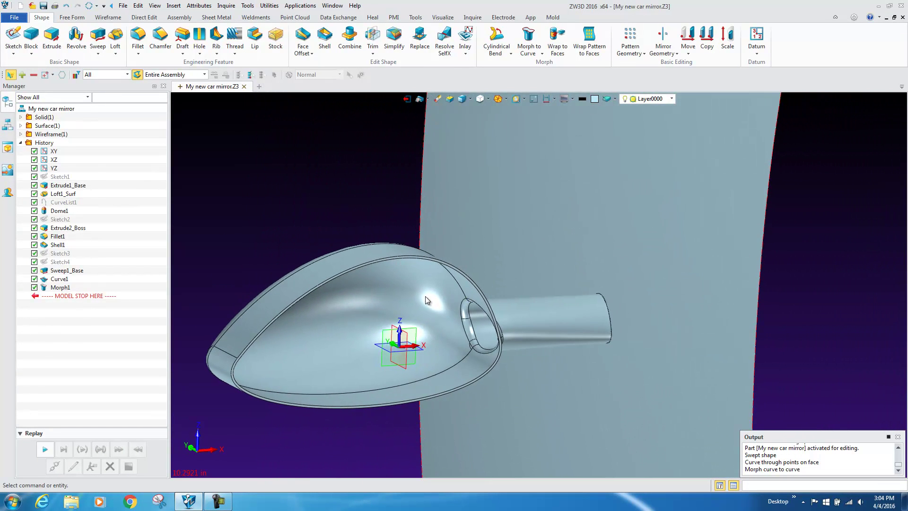
pyautogui.press('Left')
pyautogui.press('Left')
pyautogui.press('Left')
pyautogui.press('Left')
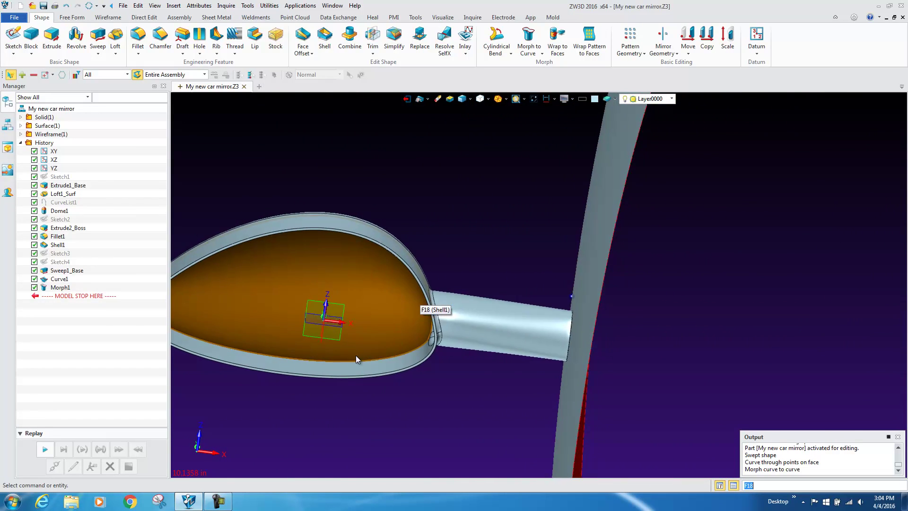
# Step: Erase the swept car-body surface from the part
pyautogui.press('Left')
pyautogui.press('Left')
pyautogui.rightClick(596, 220)
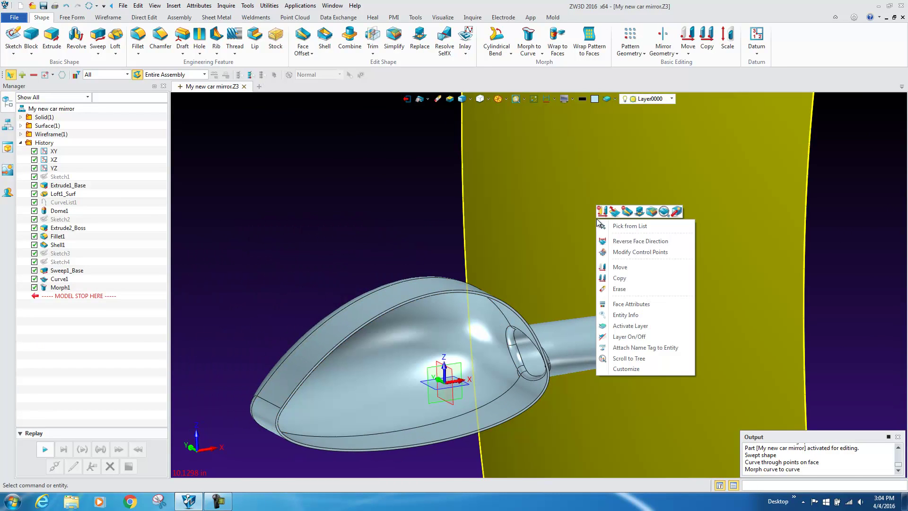
pyautogui.click(619, 290)
# Step: Start an Extrude and define its profile as a curve list of the two edges around the housing's open rim
pyautogui.press('Left')
pyautogui.press('Left')
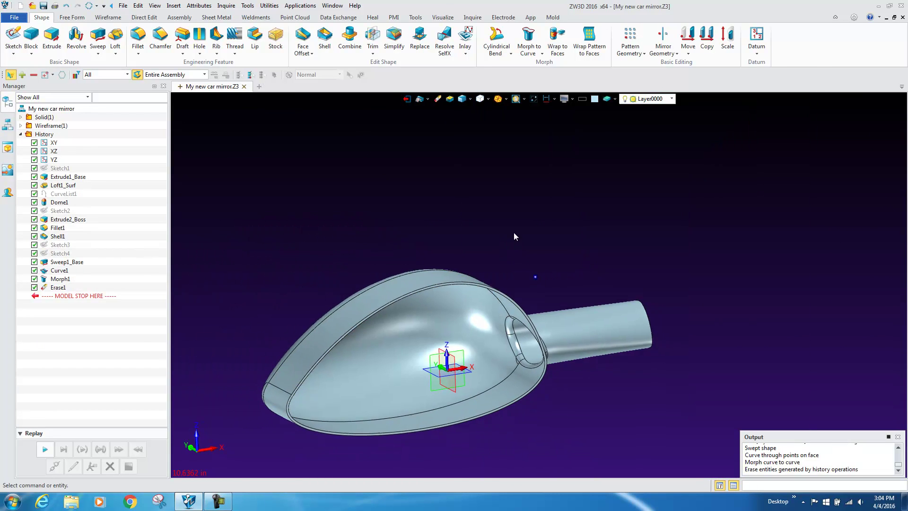
pyautogui.press('Left')
pyautogui.press('Left')
pyautogui.scroll(3, 433, 311)
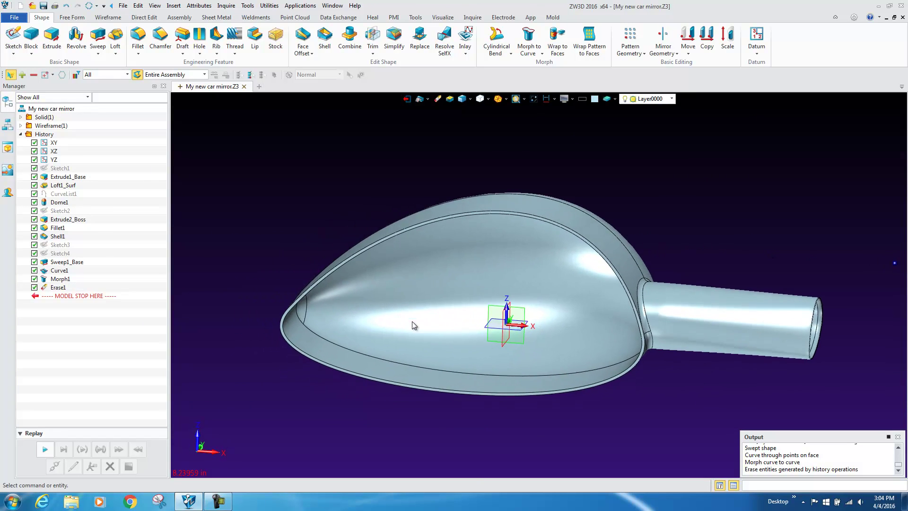
pyautogui.scroll(2, 410, 332)
pyautogui.click(52, 43)
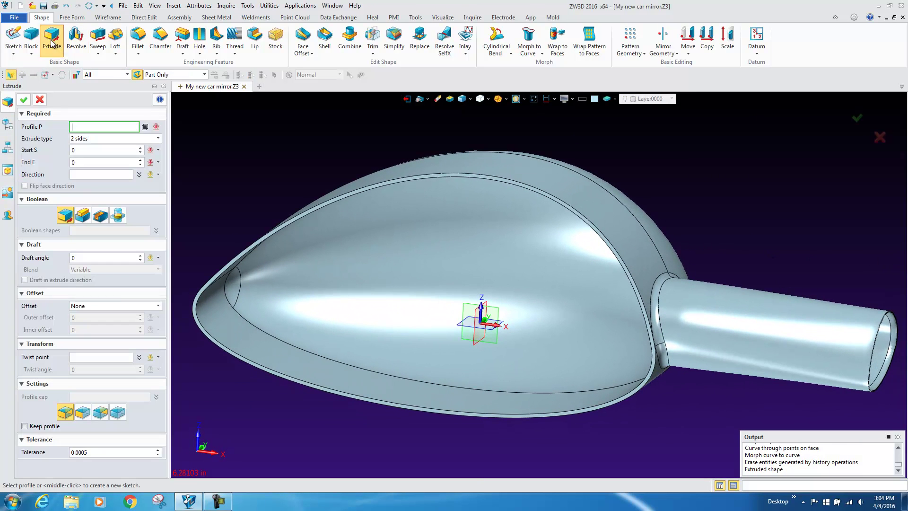
pyautogui.rightClick(235, 151)
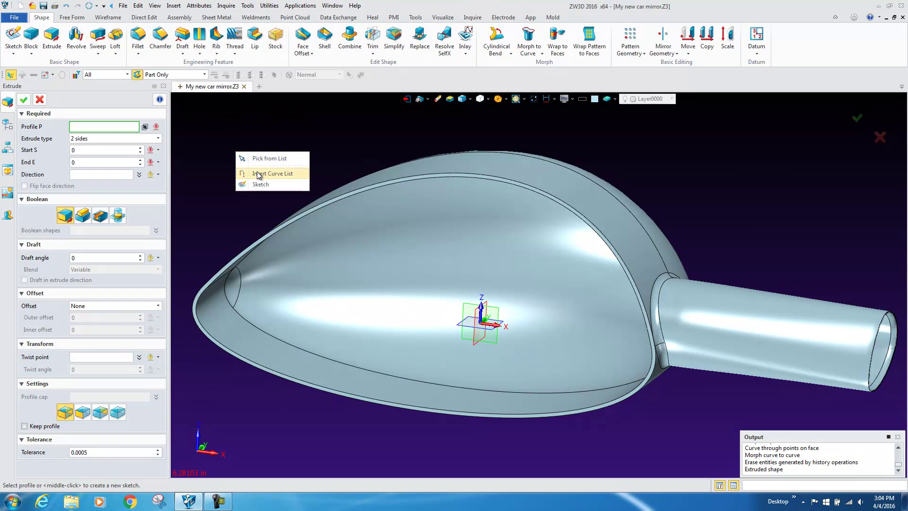
pyautogui.click(259, 175)
pyautogui.click(223, 344)
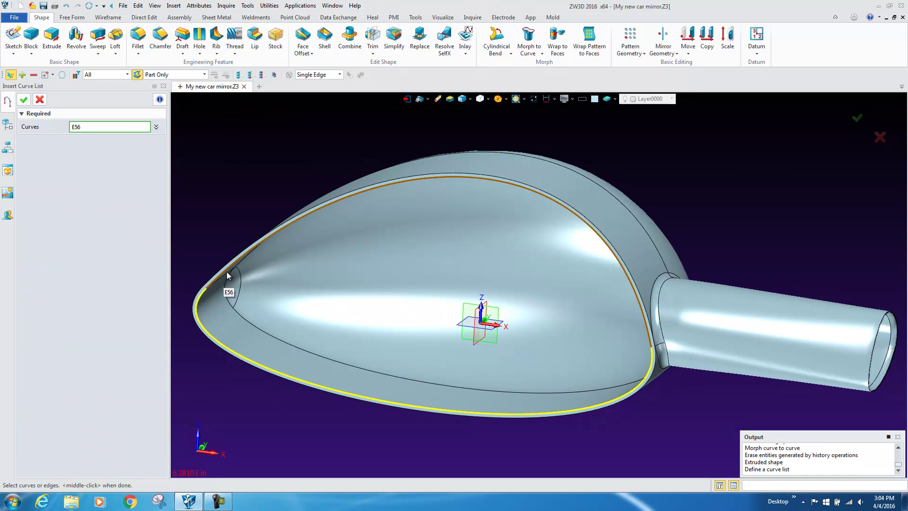
pyautogui.click(227, 272)
pyautogui.middleClick(231, 274)
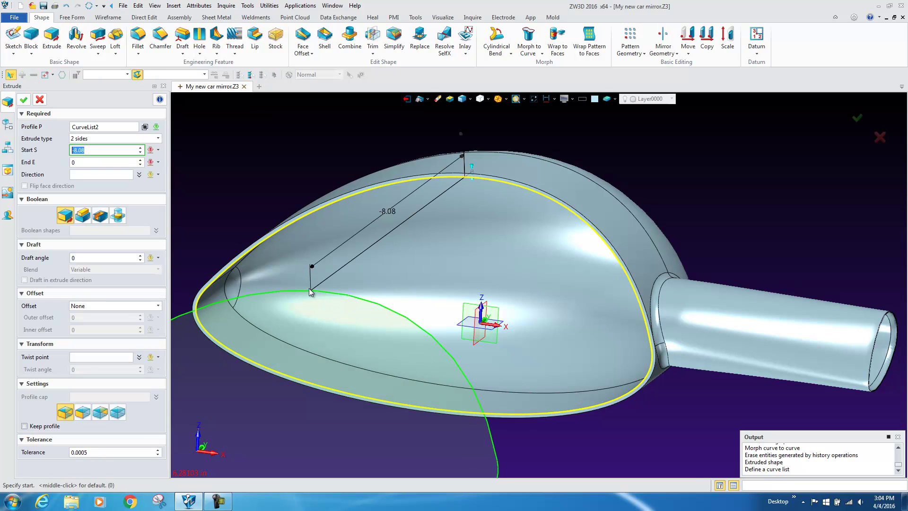
# Step: Extrude the rim profile from 0.23 to 0.35 with a Shrink/Expand outer offset of -0.125 to create the mirror glass
pyautogui.click(527, 251)
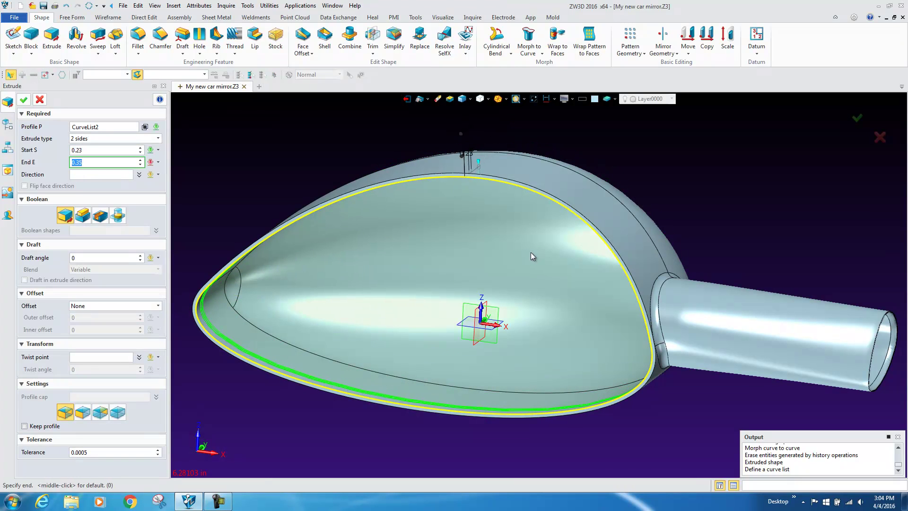
pyautogui.click(531, 254)
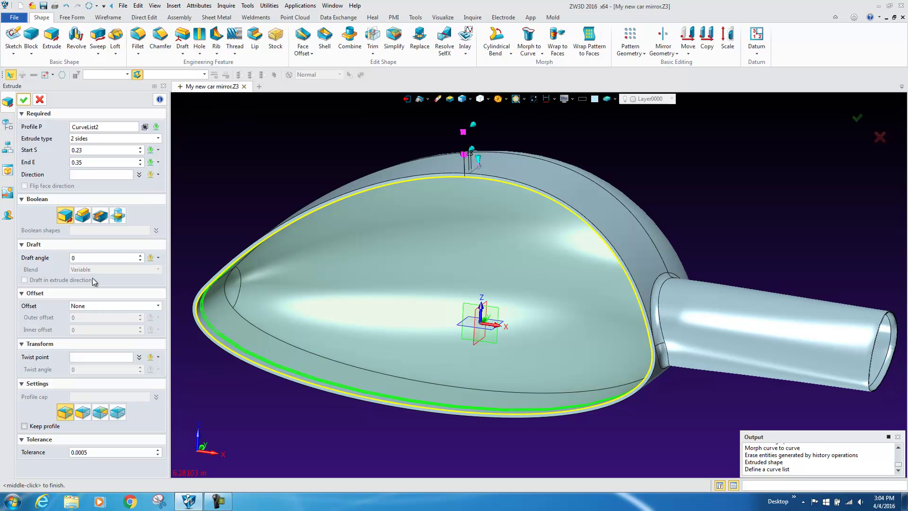
pyautogui.click(103, 306)
pyautogui.click(88, 322)
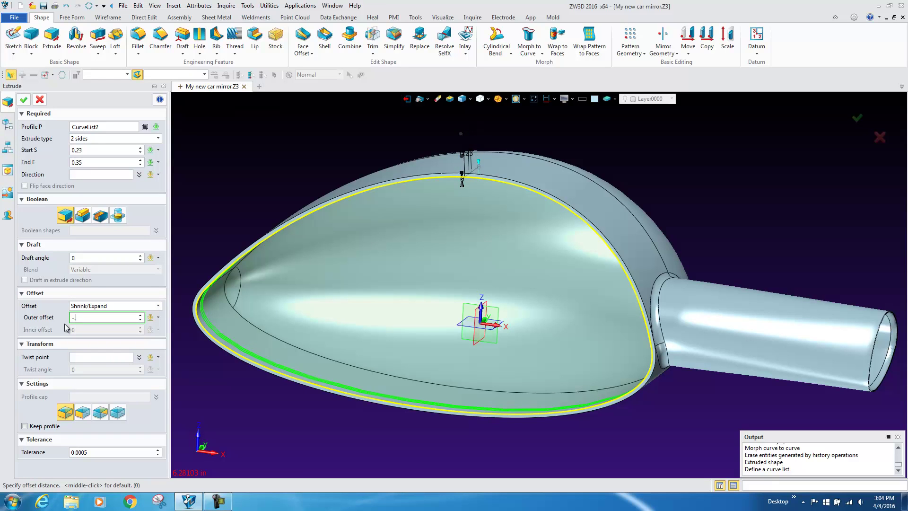
pyautogui.write('-.125')
pyautogui.press('Return')
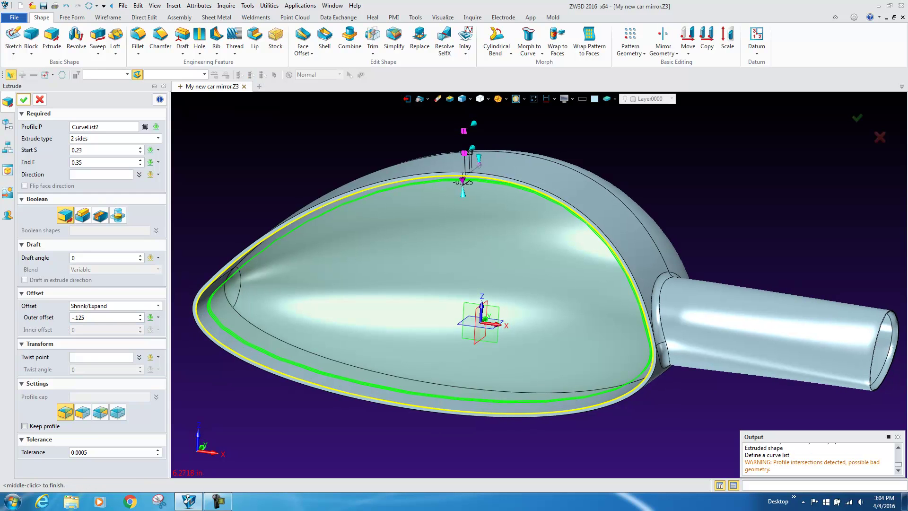
pyautogui.middleClick(226, 147)
pyautogui.scroll(2, 540, 130)
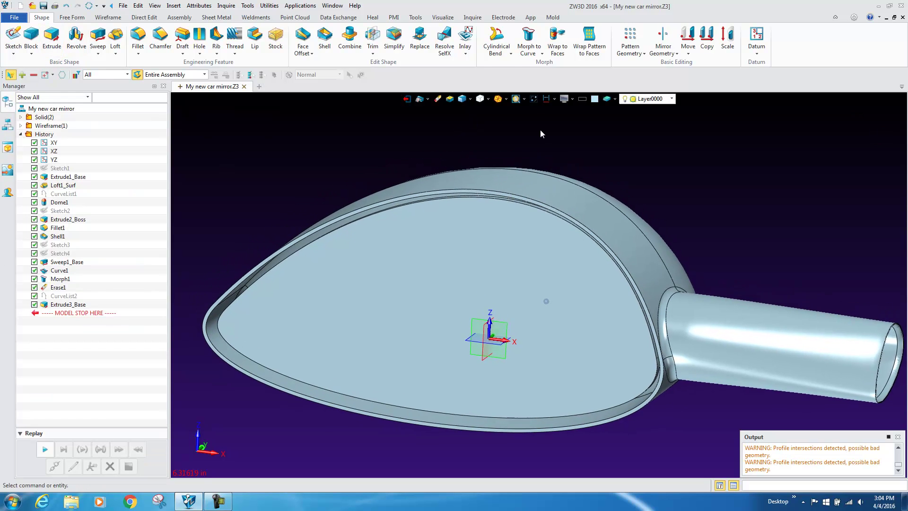
# Step: Apply the Stainless face attributes to the whole housing shape, with selection filtered to shapes
pyautogui.click(110, 75)
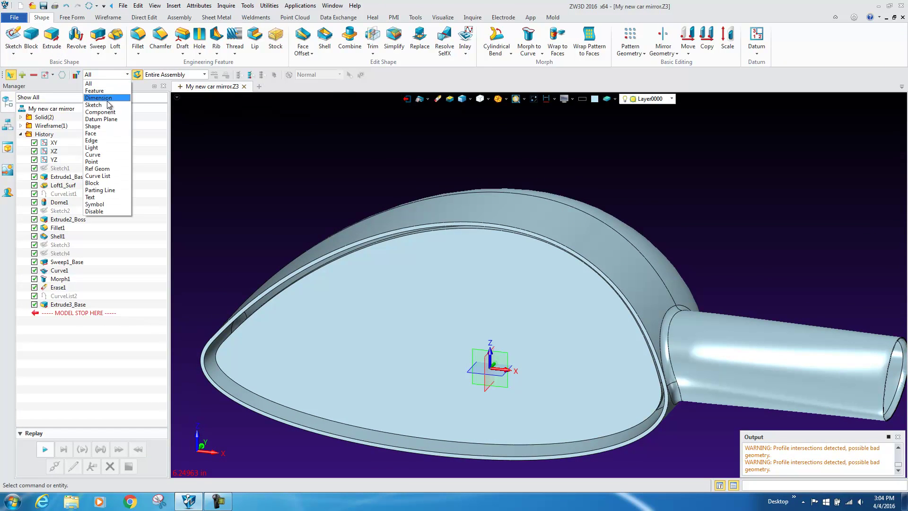
pyautogui.click(94, 127)
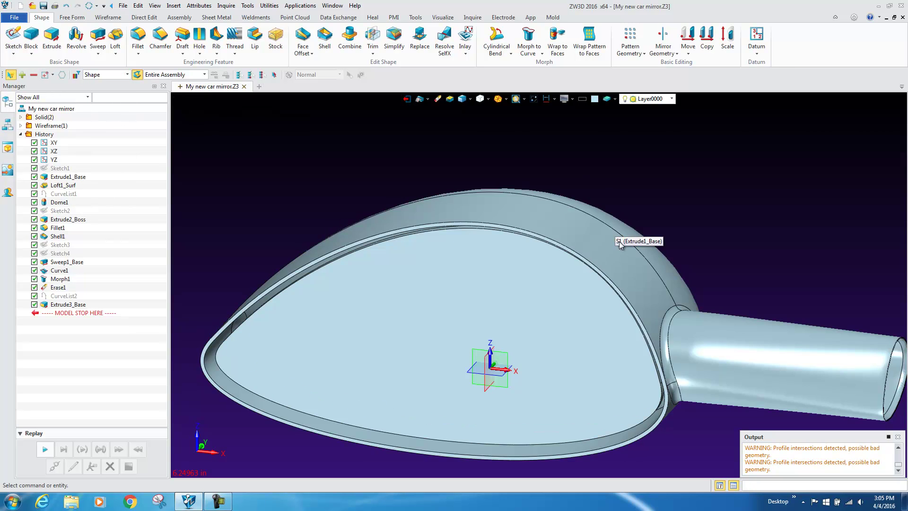
pyautogui.rightClick(570, 234)
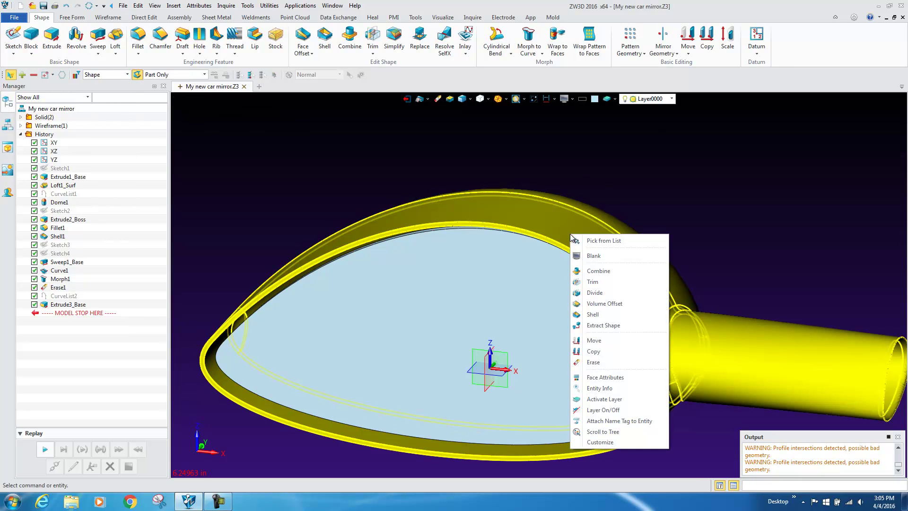
pyautogui.click(610, 377)
pyautogui.click(88, 168)
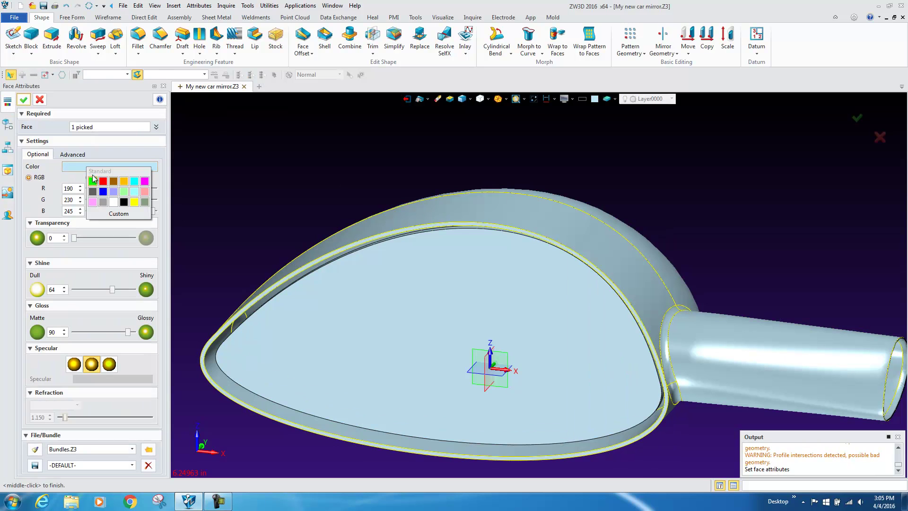
pyautogui.click(104, 448)
pyautogui.click(99, 464)
pyautogui.click(99, 466)
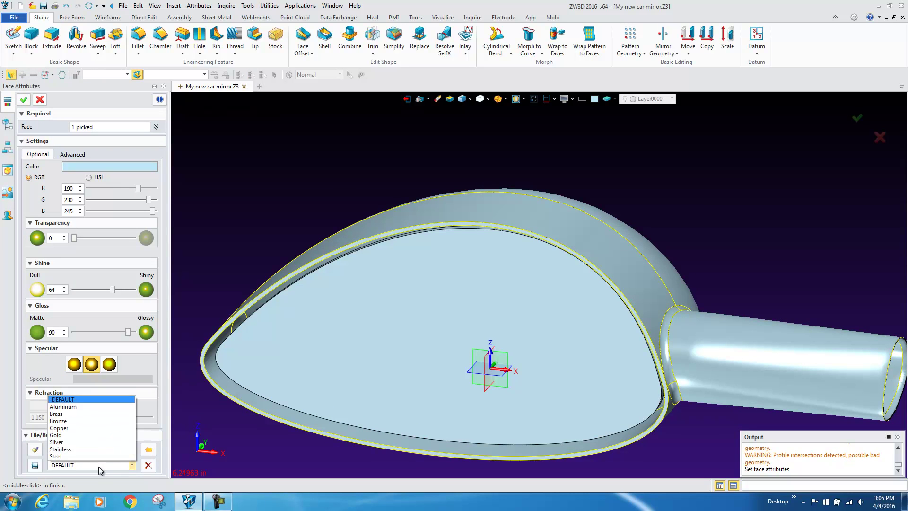
pyautogui.click(65, 450)
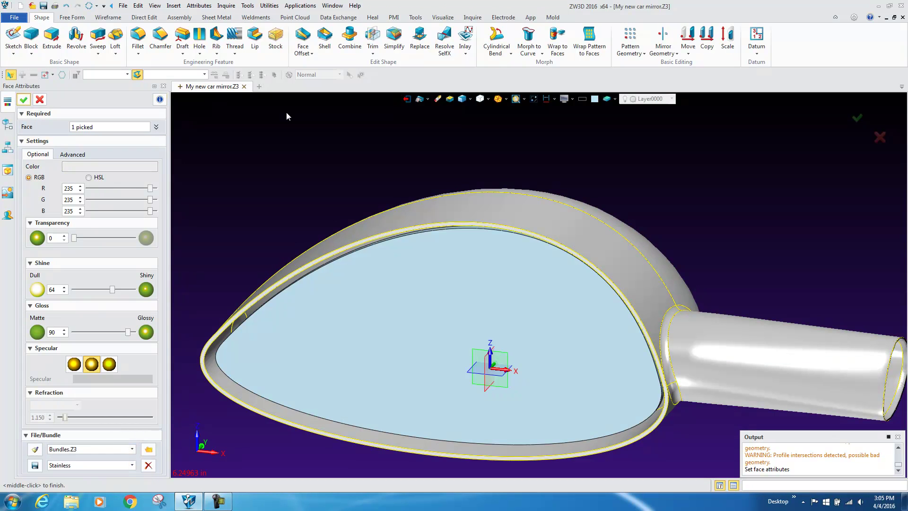
pyautogui.click(25, 99)
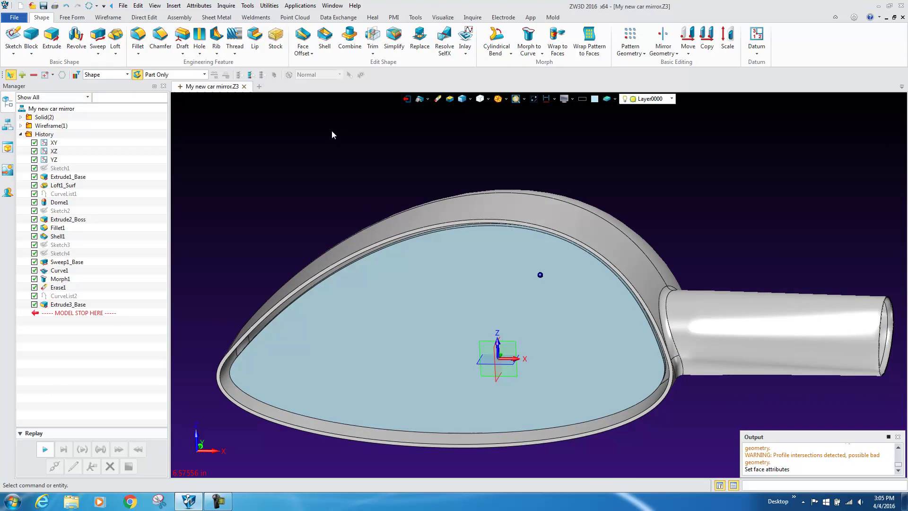
# Step: Start a Texture Map with road.jpg from the Pictures library and place the image on the mirror glass face
pyautogui.click(79, 19)
pyautogui.click(100, 18)
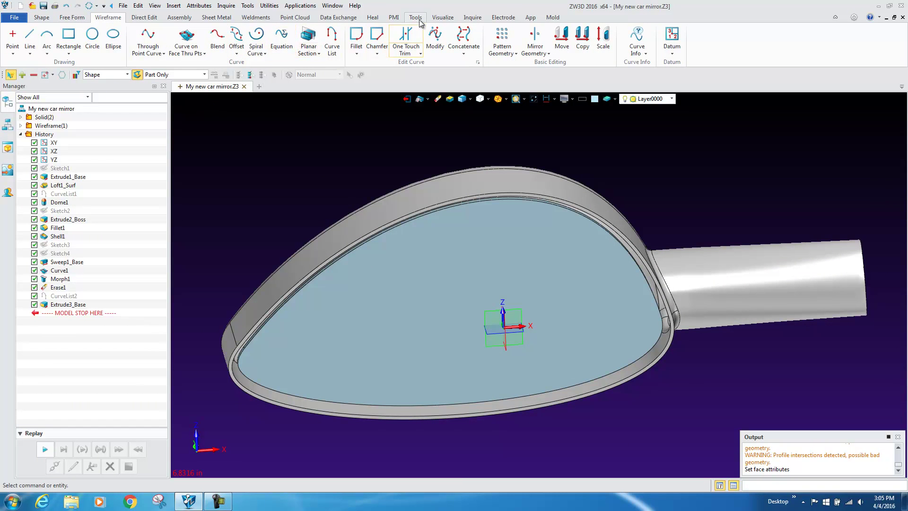
pyautogui.click(443, 18)
pyautogui.click(207, 41)
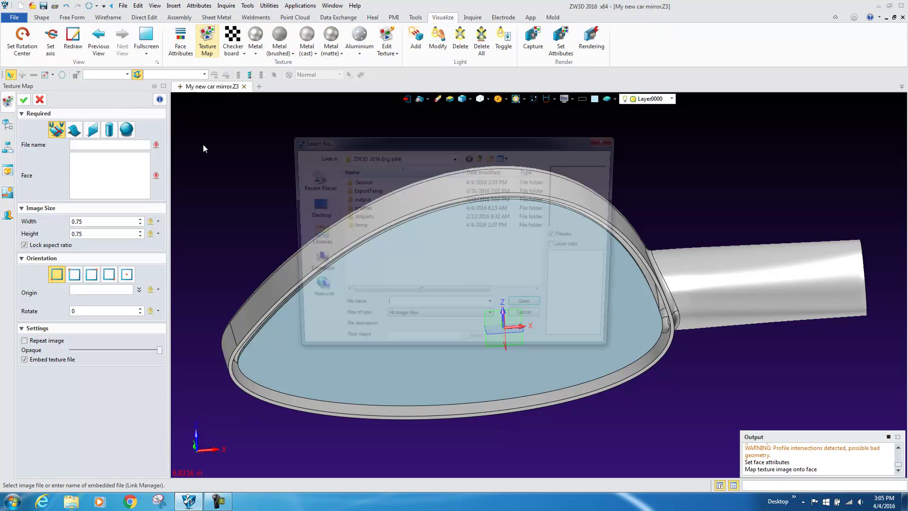
pyautogui.click(313, 236)
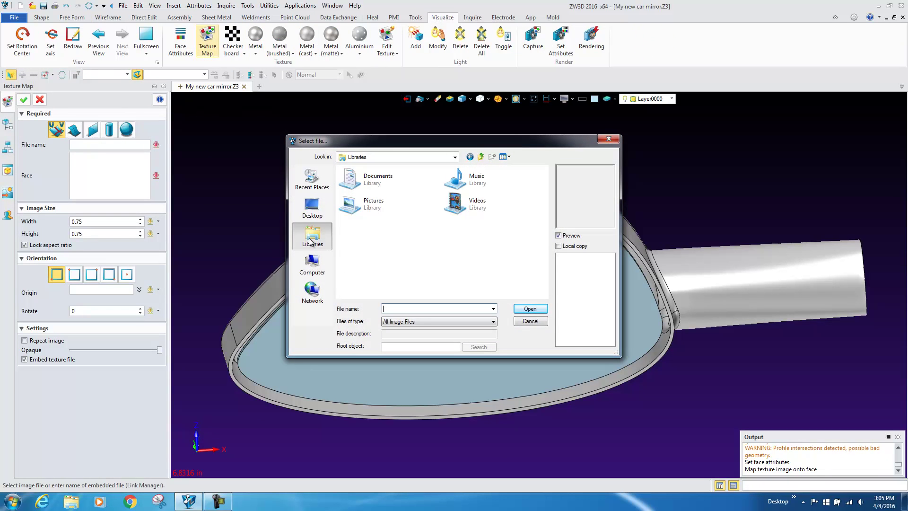
pyautogui.click(374, 204)
pyautogui.doubleClick(374, 203)
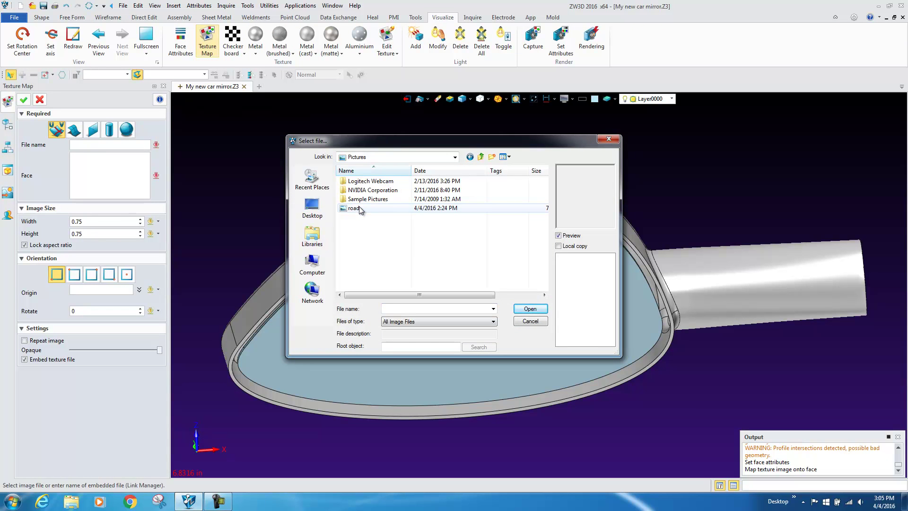
pyautogui.click(353, 208)
pyautogui.click(531, 309)
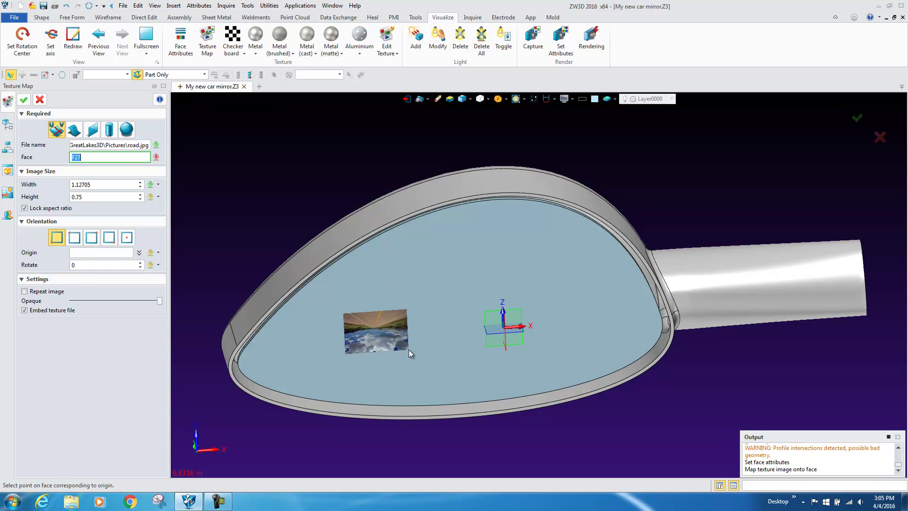
pyautogui.click(469, 336)
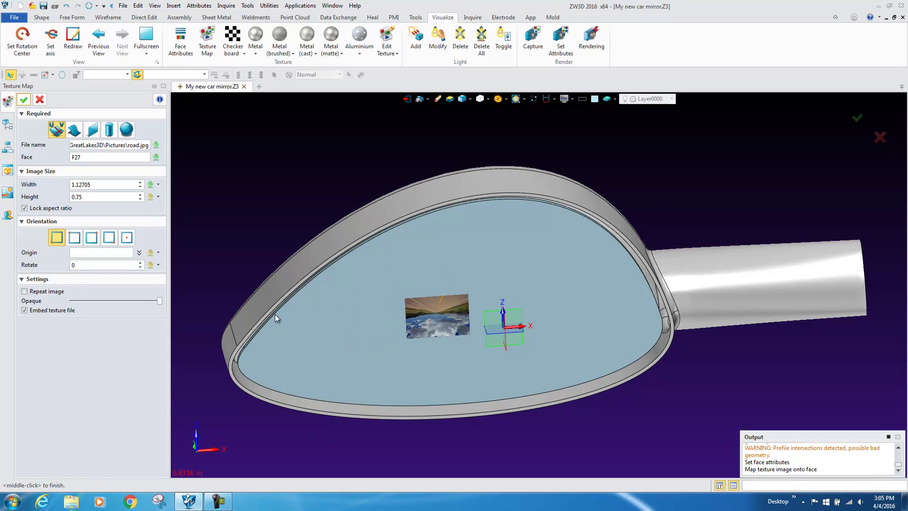
# Step: Set the texture image's height to 3.75 with locked aspect ratio and its rotation to 180 degrees
pyautogui.press('BackSpace')
pyautogui.press('BackSpace')
pyautogui.press('BackSpace')
pyautogui.press('BackSpace')
pyautogui.write('3.75')
pyautogui.press('Return')
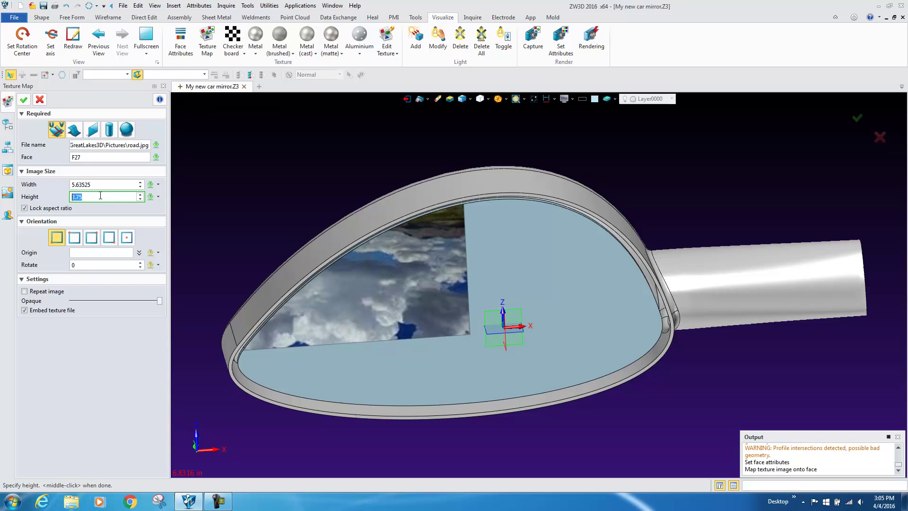
pyautogui.click(78, 267)
pyautogui.scroll(11, 82, 267)
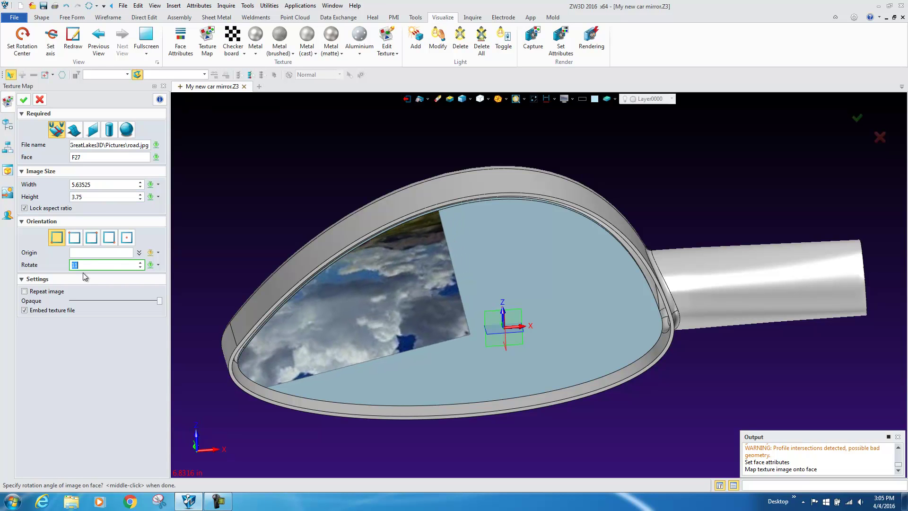
pyautogui.write('180')
pyautogui.press('Return')
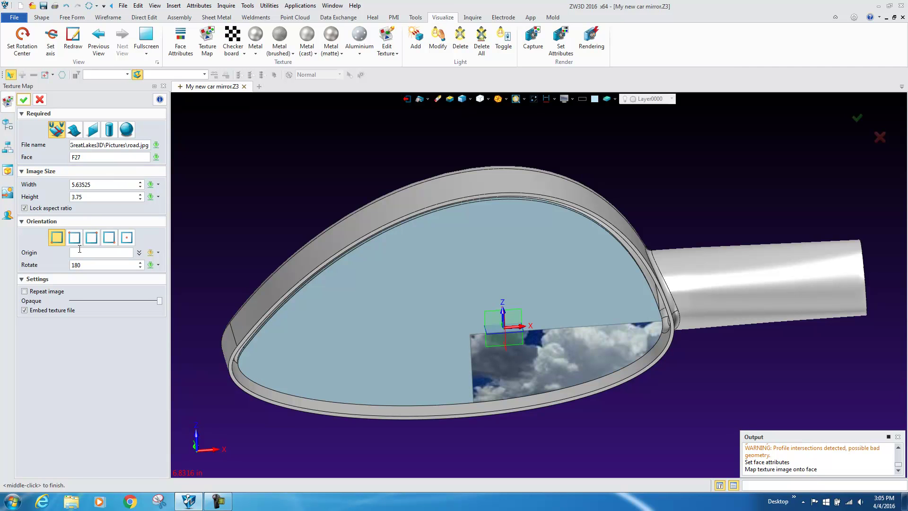
# Step: Enlarge the road image to a width of 6.63525 and reposition its origin at -4.27, 5.93, 2.15
pyautogui.click(79, 249)
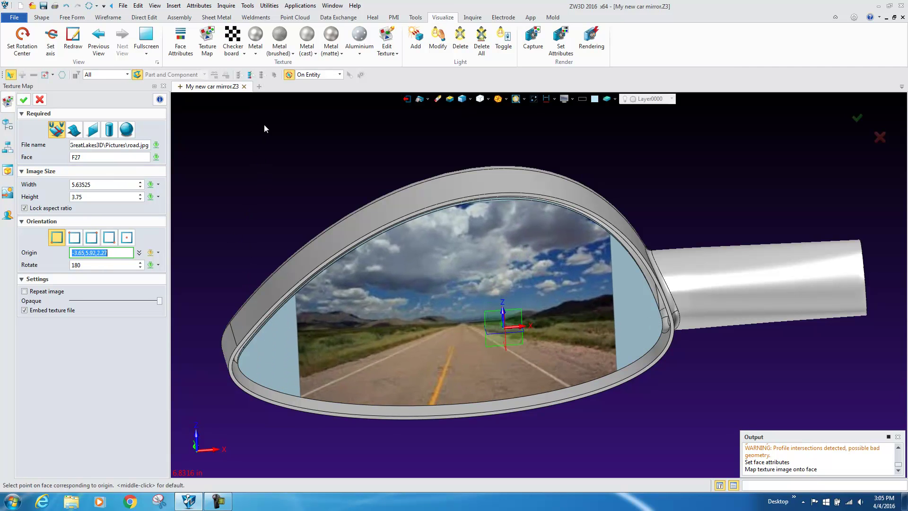
pyautogui.click(264, 131)
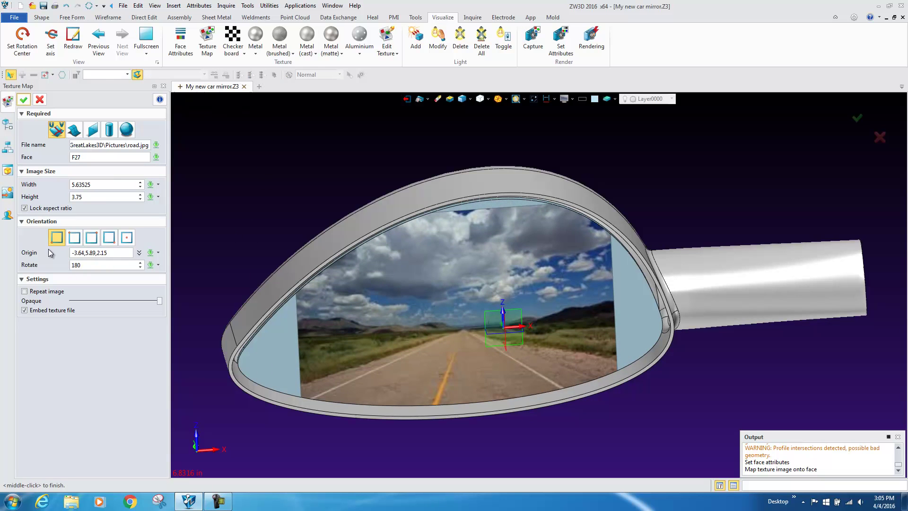
pyautogui.scroll(1, 105, 184)
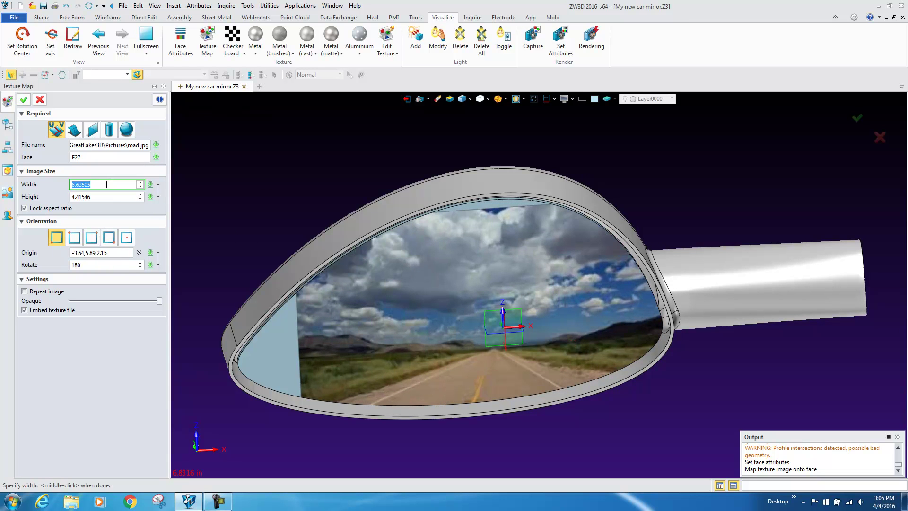
pyautogui.click(113, 254)
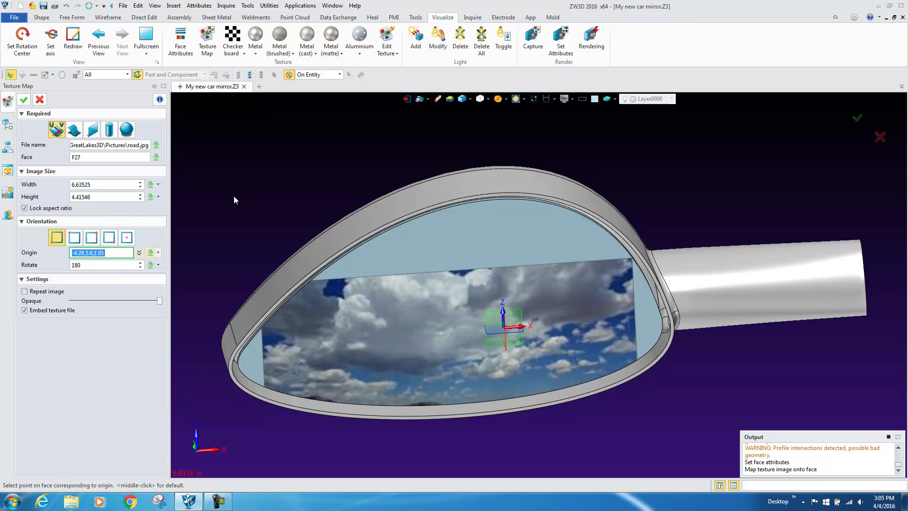
pyautogui.click(228, 134)
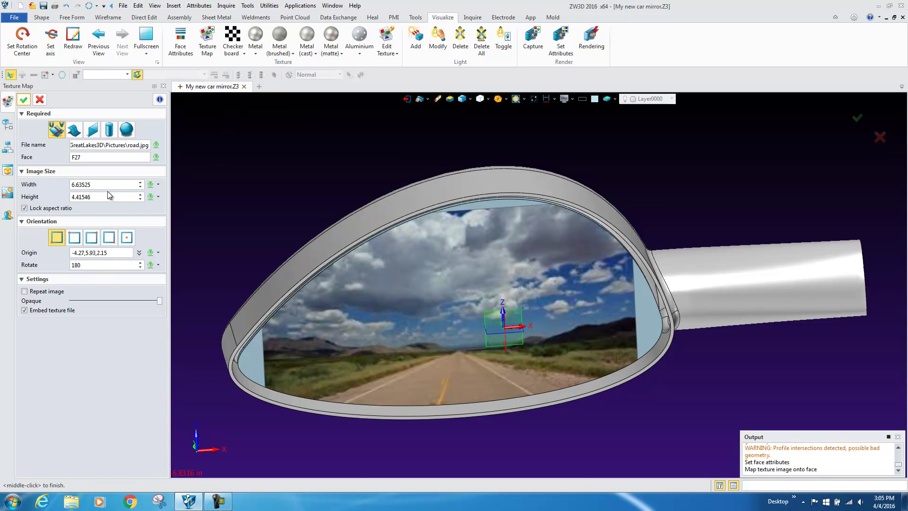
# Step: Enlarge the road image to a width of 9.13799, move its origin to -4.95, 6.14, 2.69, and apply the texture
pyautogui.scroll(1, 111, 196)
pyautogui.click(123, 189)
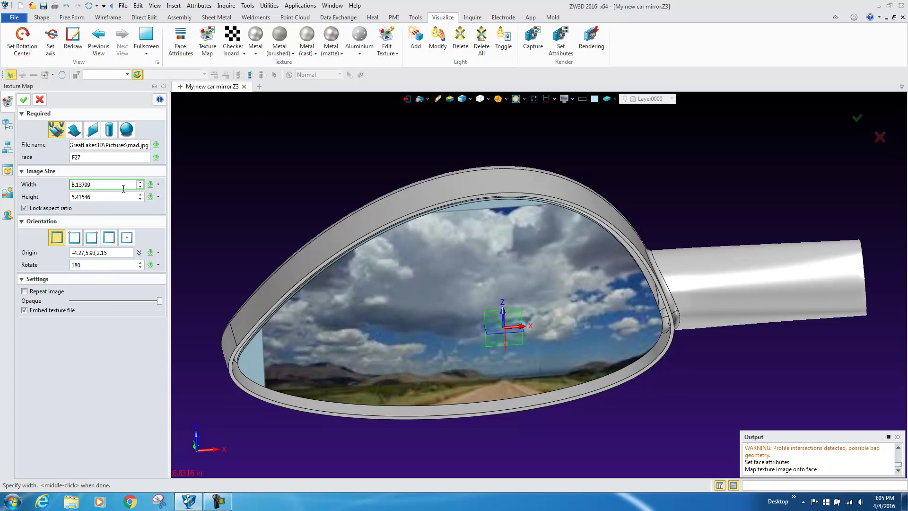
pyautogui.scroll(1, 121, 186)
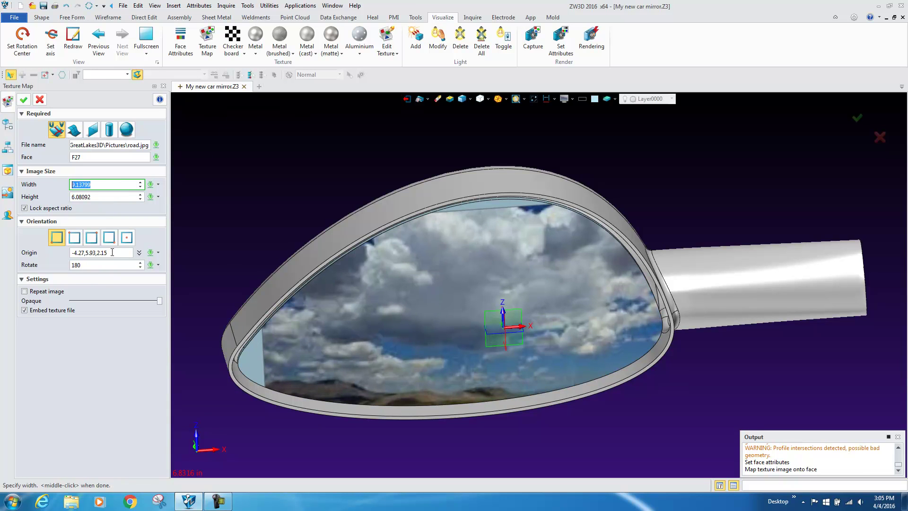
pyautogui.click(139, 255)
pyautogui.click(112, 275)
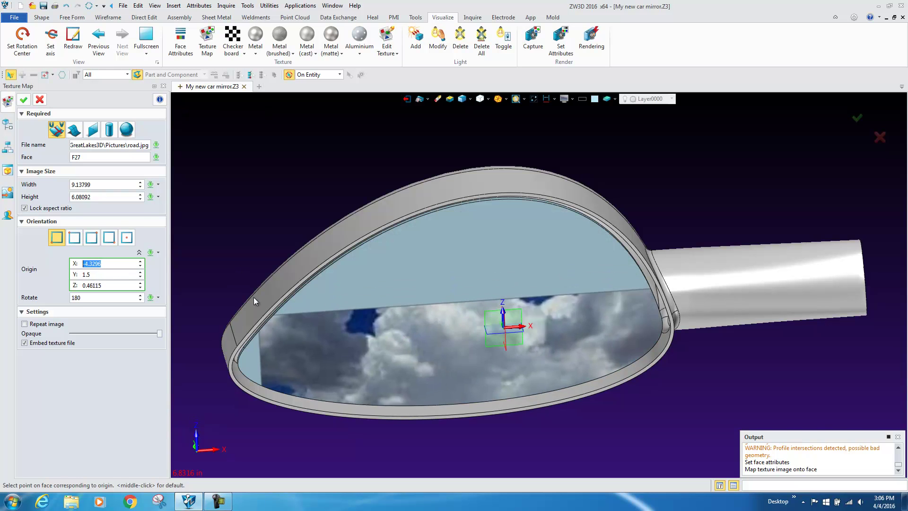
pyautogui.middleClick(189, 104)
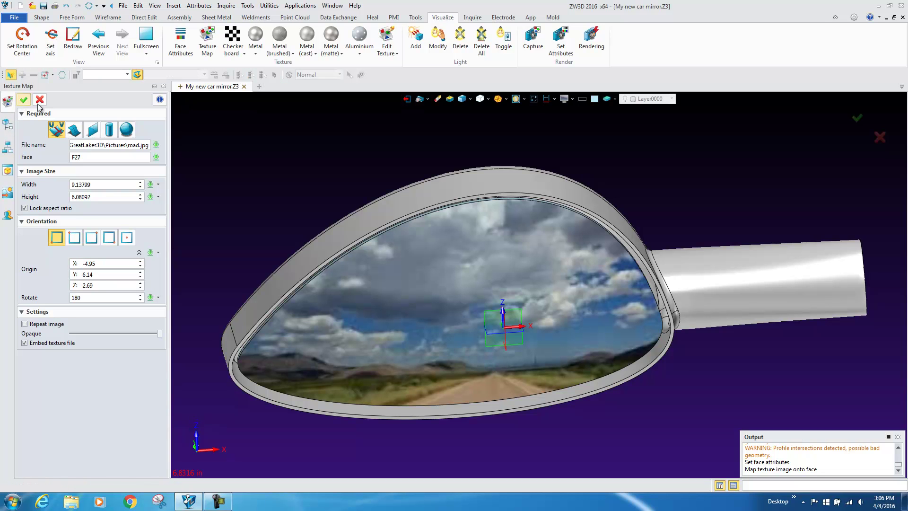
pyautogui.click(24, 99)
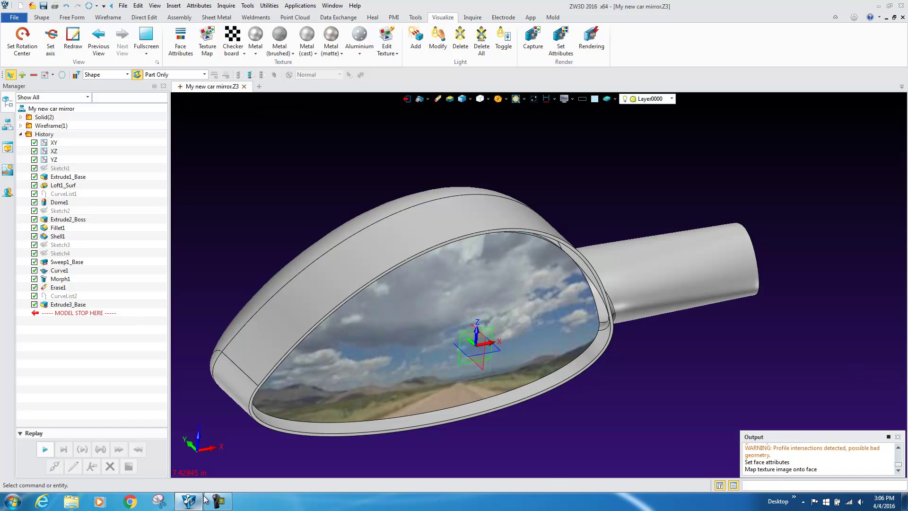
pyautogui.click(217, 503)
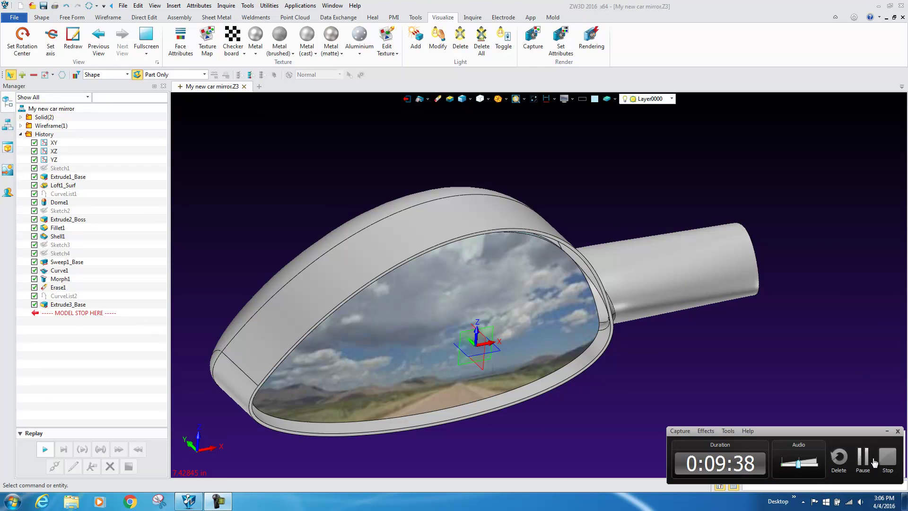